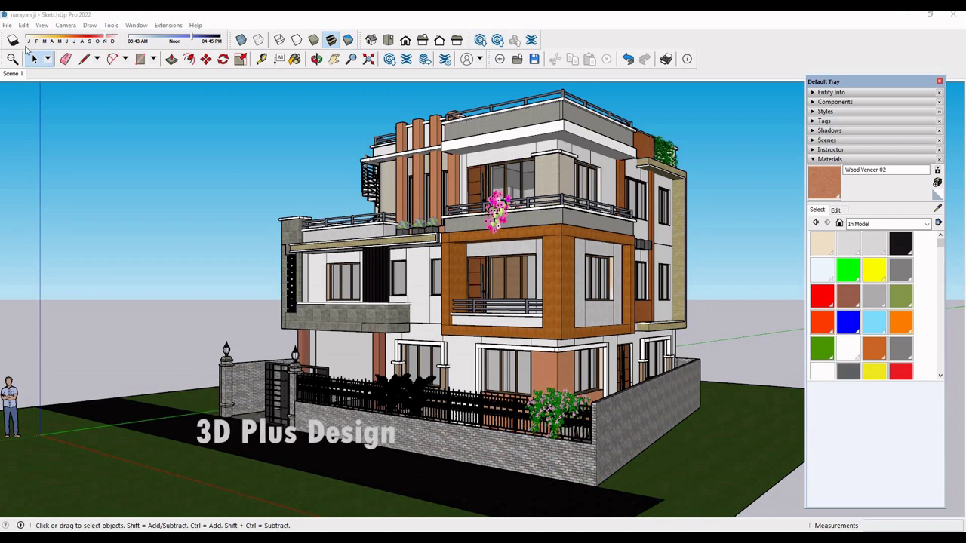
# - Open SketchUp's File menu and launch Lumion Pro 11 to its welcome screen
pyautogui.click(7, 25)
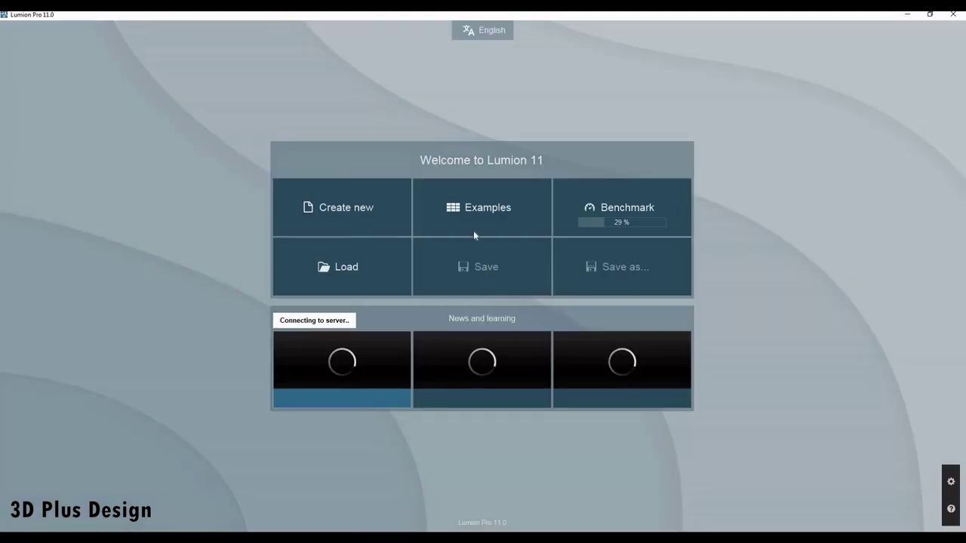
# - Create a new project from the tropical environment and open the Imported Models library
pyautogui.click(362, 224)
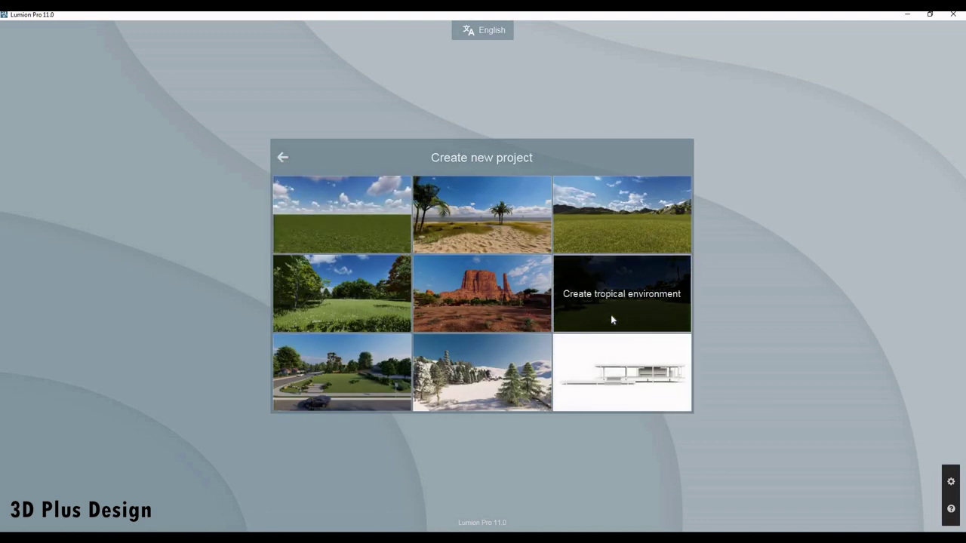
pyautogui.click(611, 320)
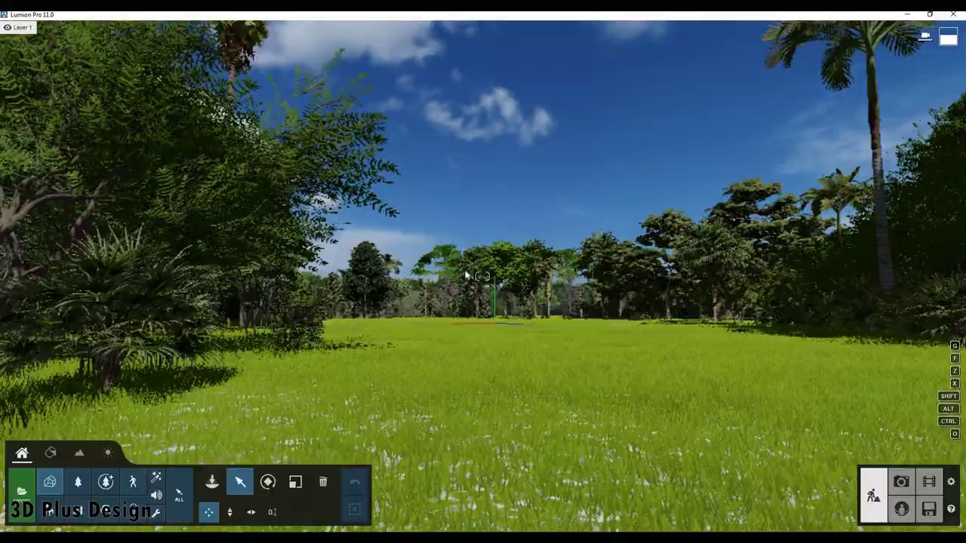
pyautogui.click(212, 482)
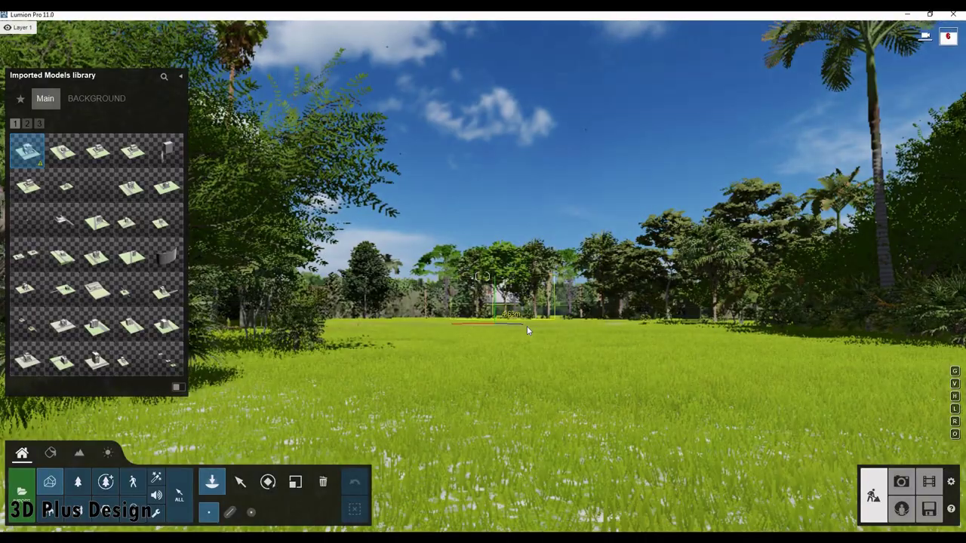
# - Place the imported house on the grass, raise it slightly, and pull the camera back
pyautogui.click(530, 325)
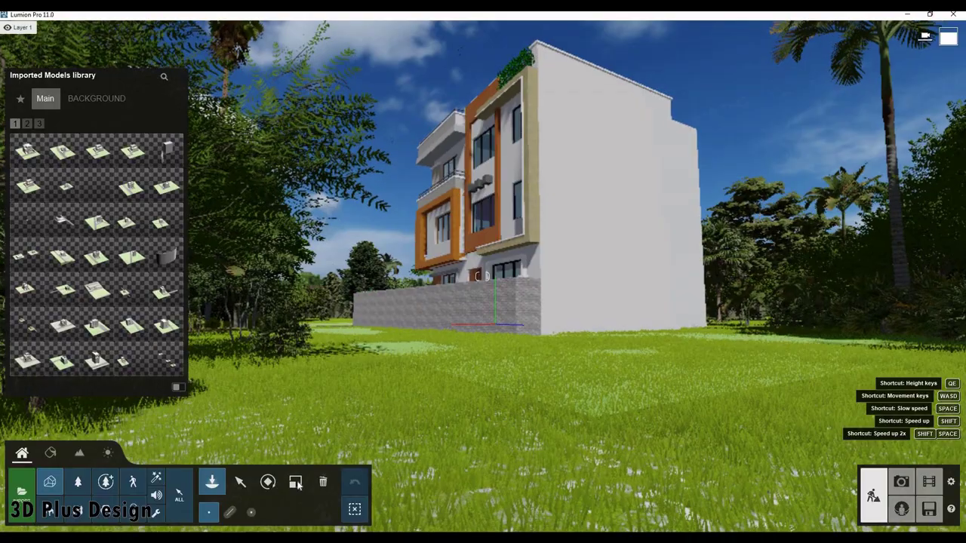
pyautogui.click(241, 481)
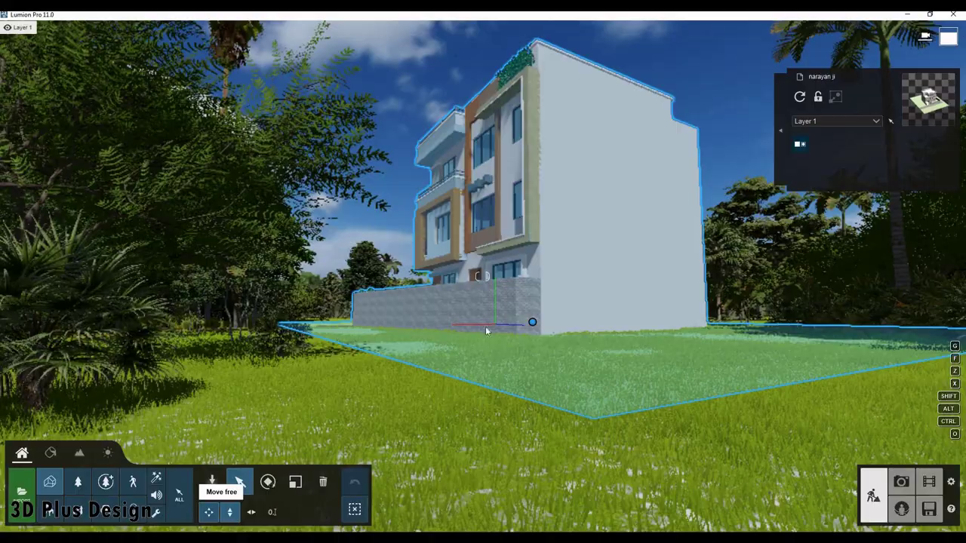
pyautogui.moveTo(532, 323); pyautogui.dragTo(548, 285)
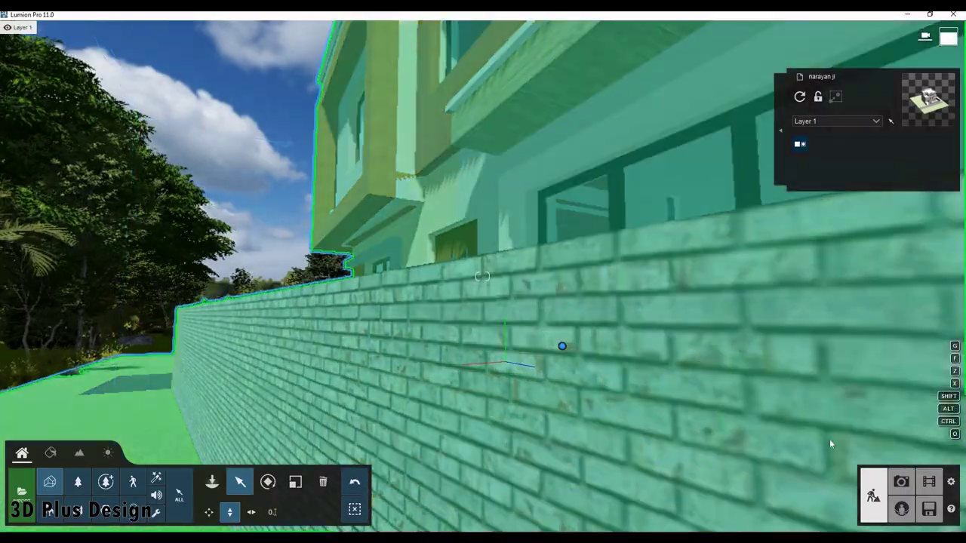
pyautogui.moveTo(829, 444); pyautogui.dragTo(631, 466, button='right')
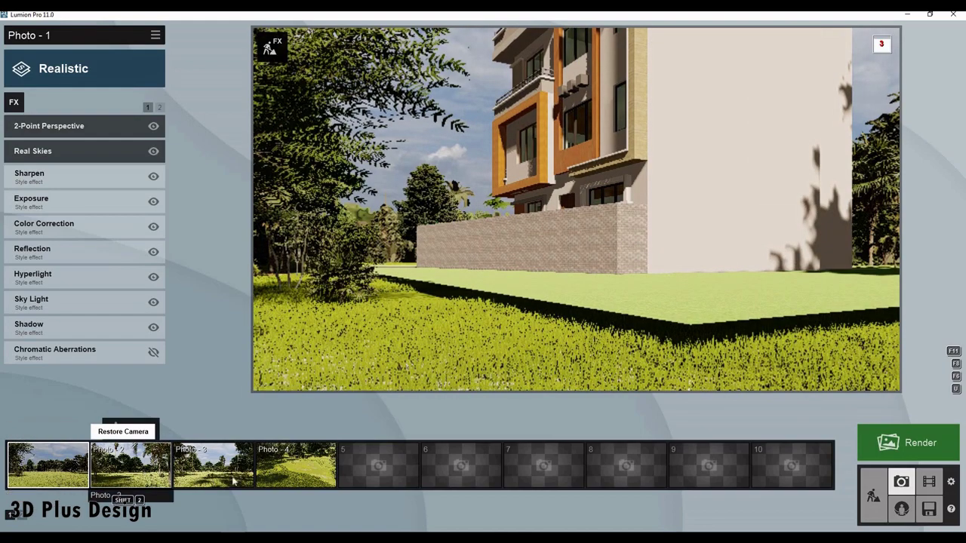
# - Frame the house front and store it in Photo 3, then return to Build mode
pyautogui.click(140, 468)
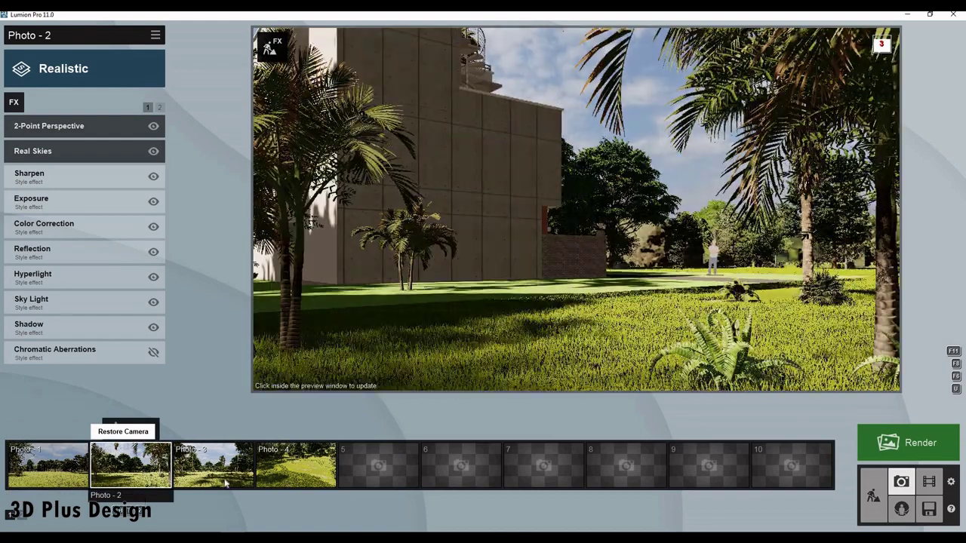
pyautogui.click(213, 466)
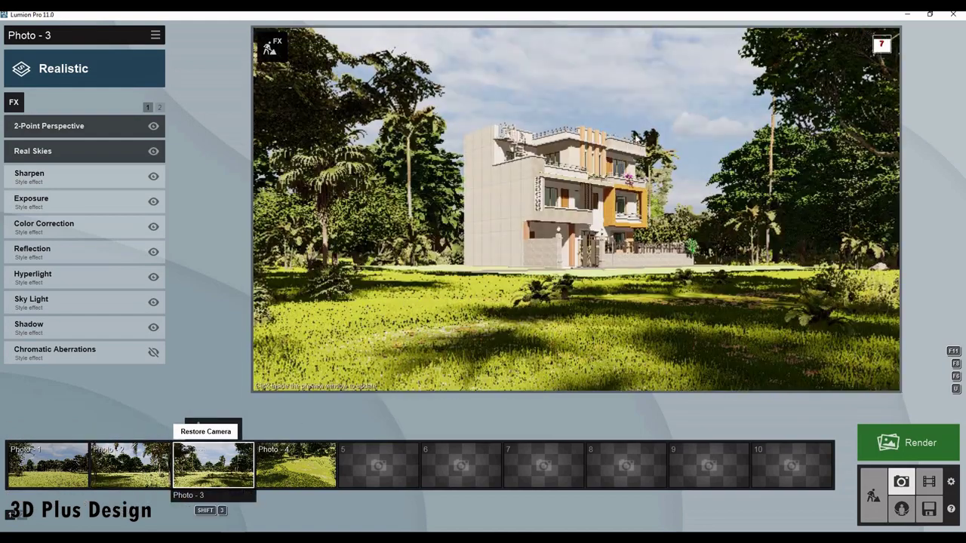
pyautogui.scroll(5, 644, 173)
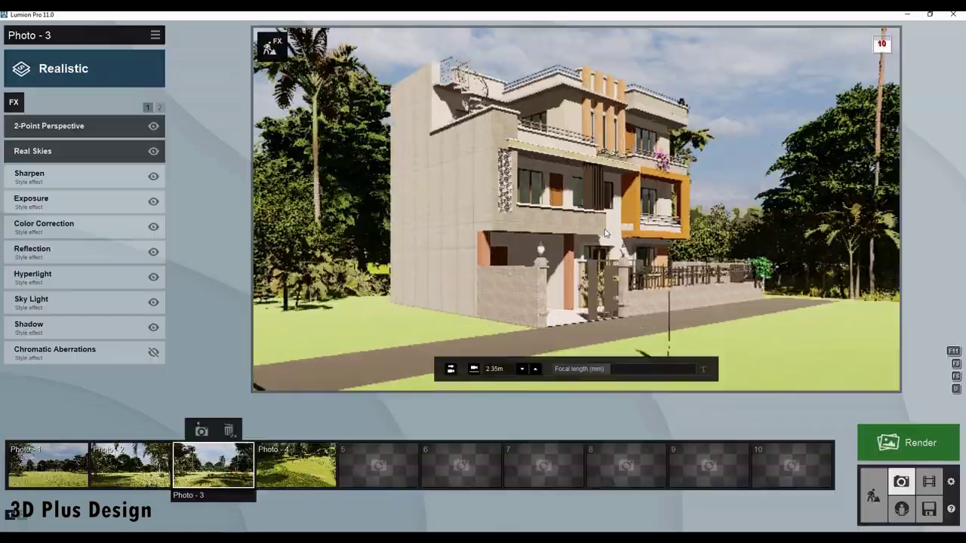
pyautogui.scroll(-5, 624, 211)
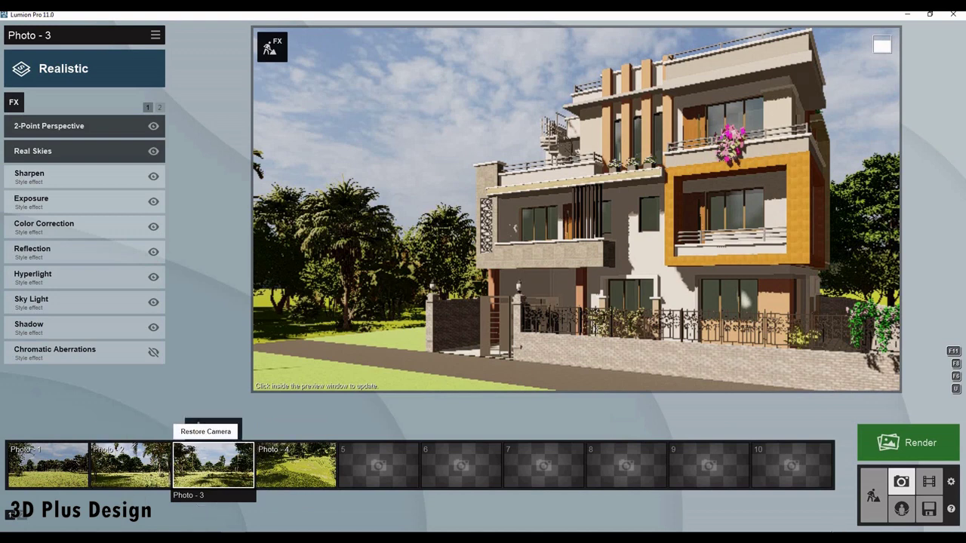
pyautogui.hotkey('ctrl', '3')
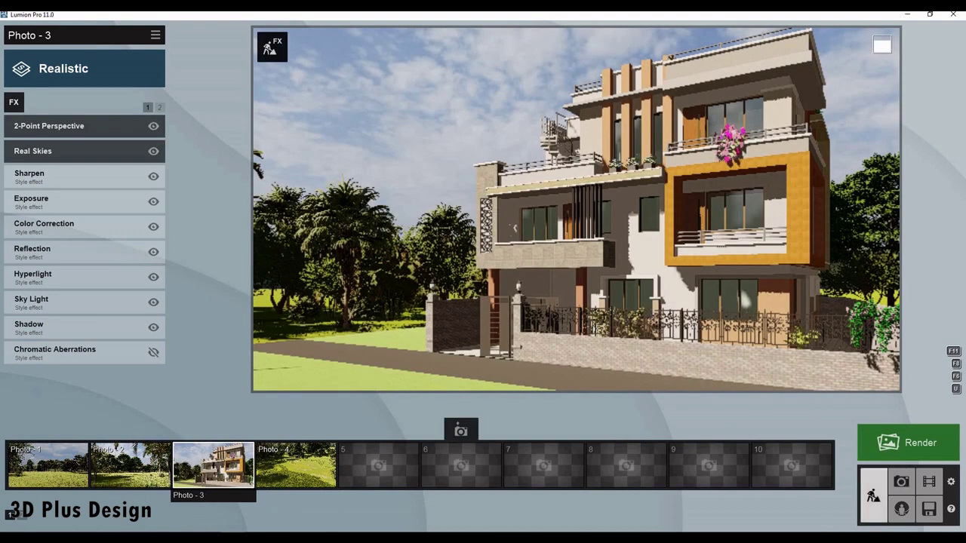
pyautogui.click(874, 495)
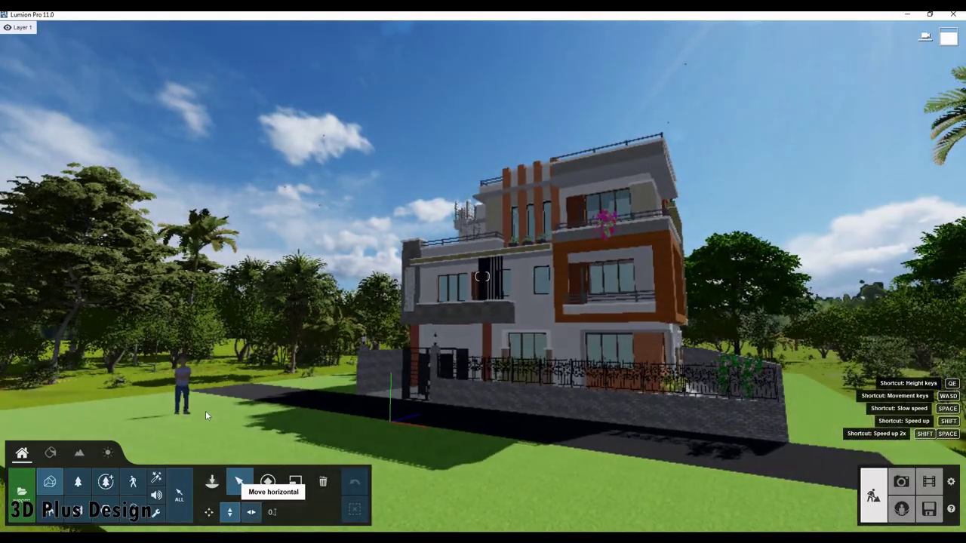
# - Select the house model, shifting the camera right and reselecting it
pyautogui.click(115, 401)
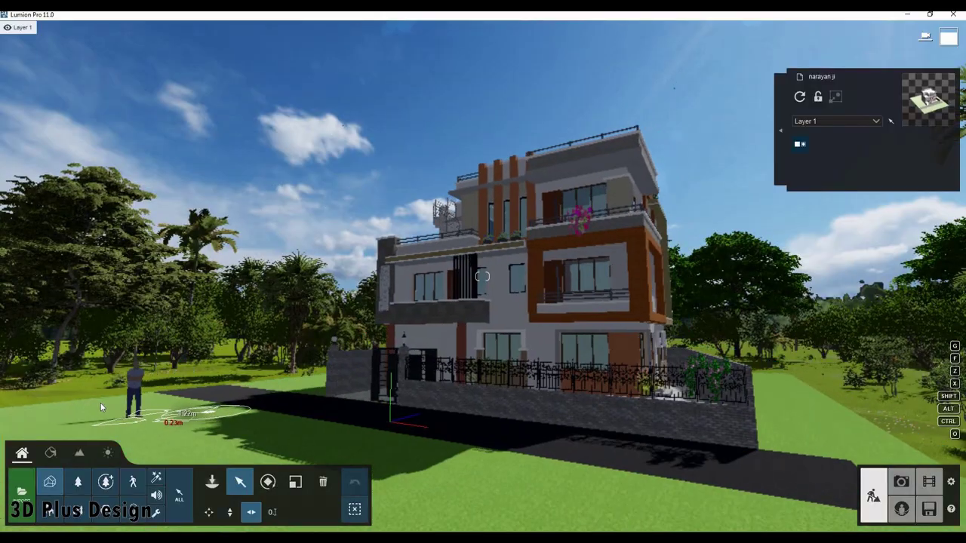
pyautogui.press('d')
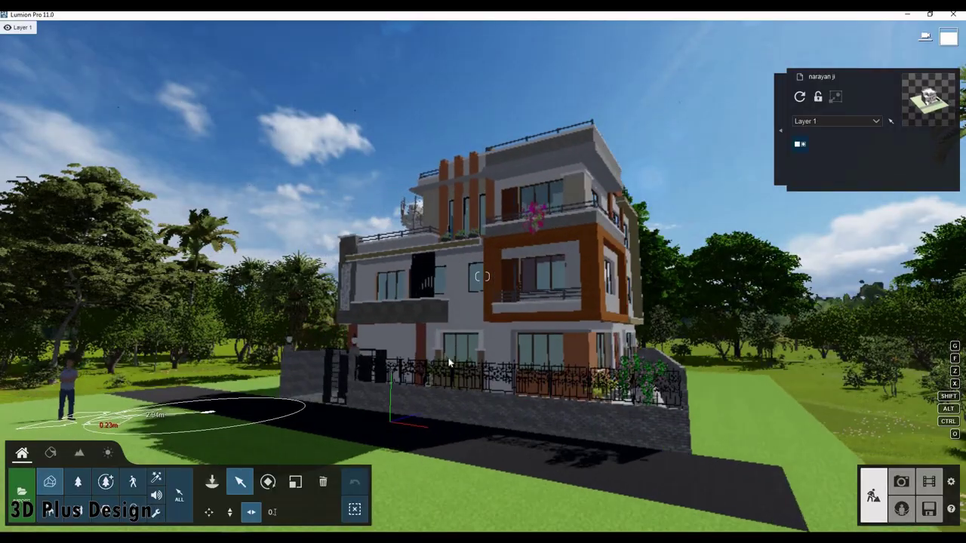
pyautogui.click(450, 363)
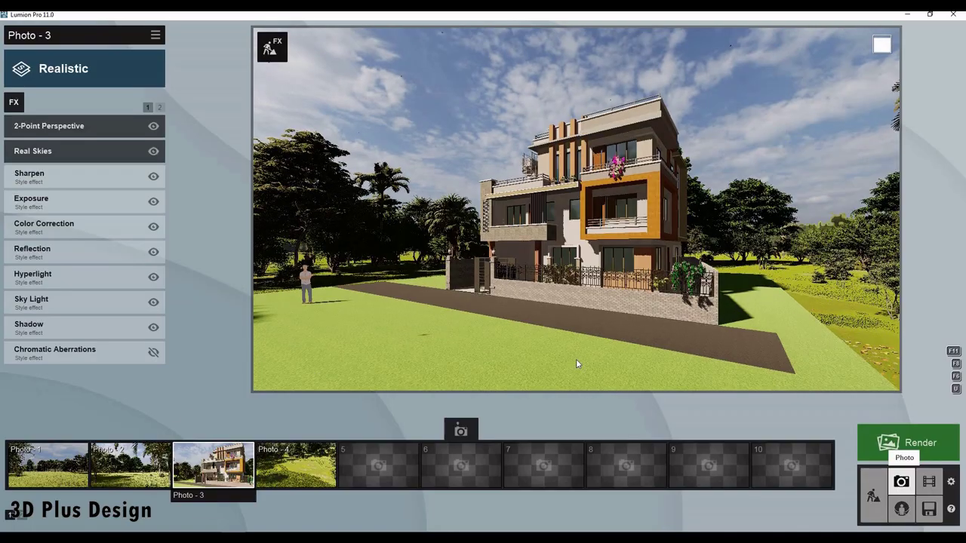
# - From Photo 3, move the camera back, forward and higher over the house
pyautogui.click(213, 464)
pyautogui.click(686, 240)
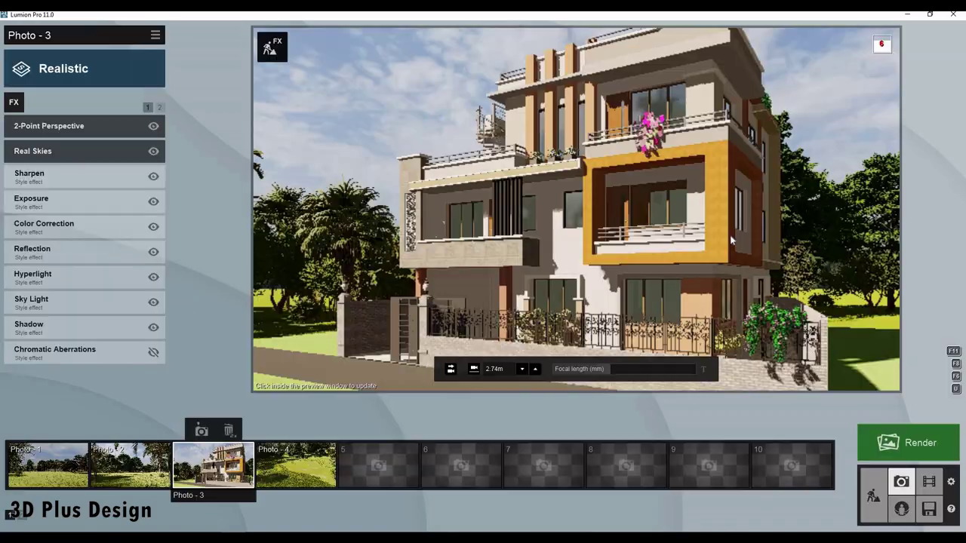
pyautogui.press('s')
pyautogui.press('w')
pyautogui.press('q')
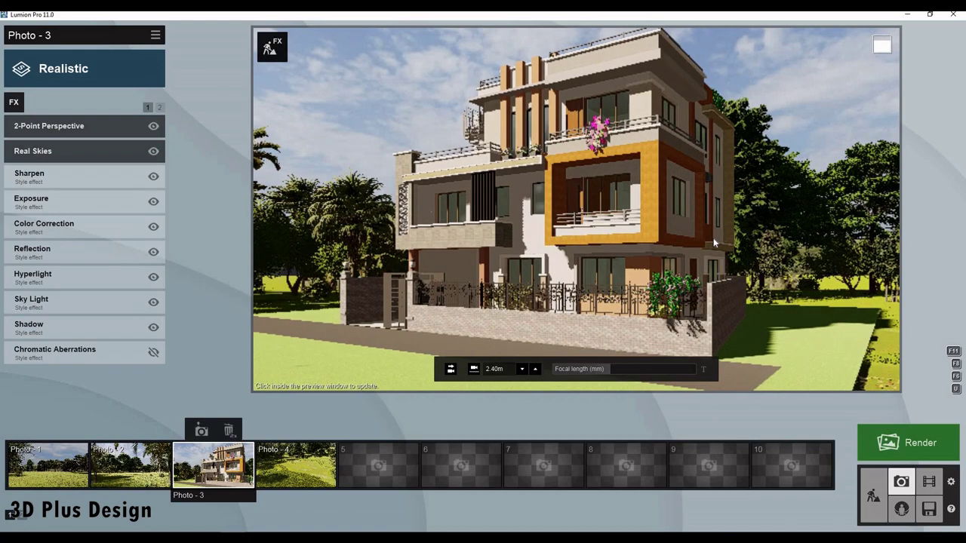
pyautogui.press('q')
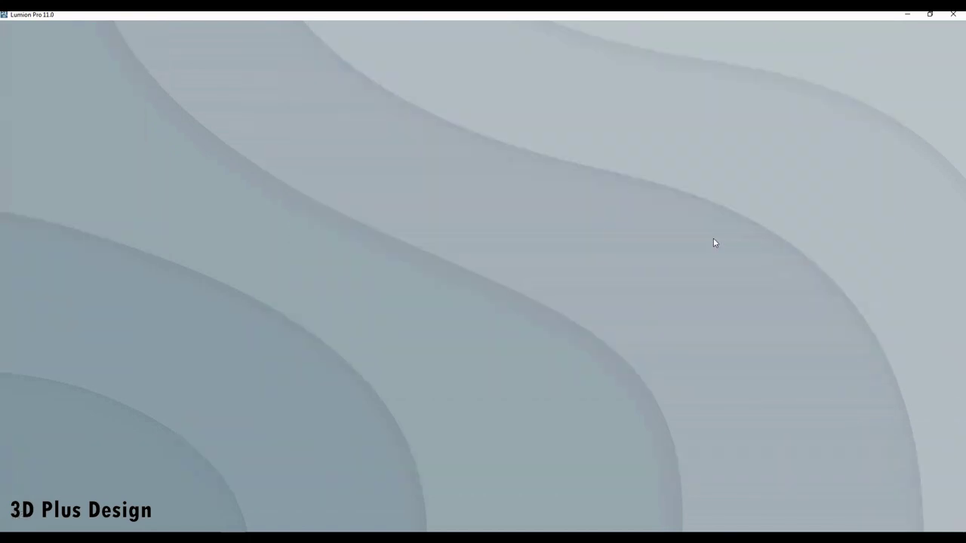
# - Fine-tune the corner view, store it in Photo 3, and enable 2-Point Perspective
pyautogui.press('d')
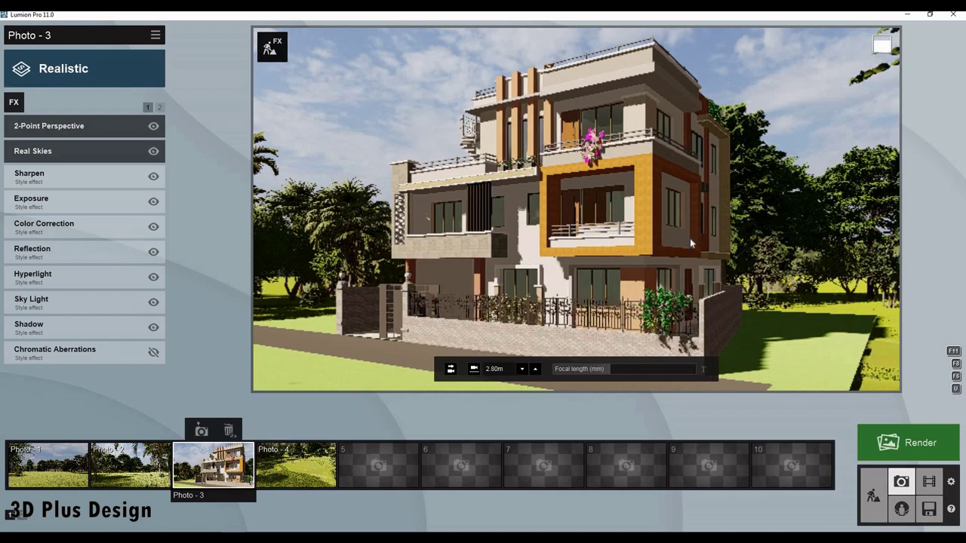
pyautogui.press('a')
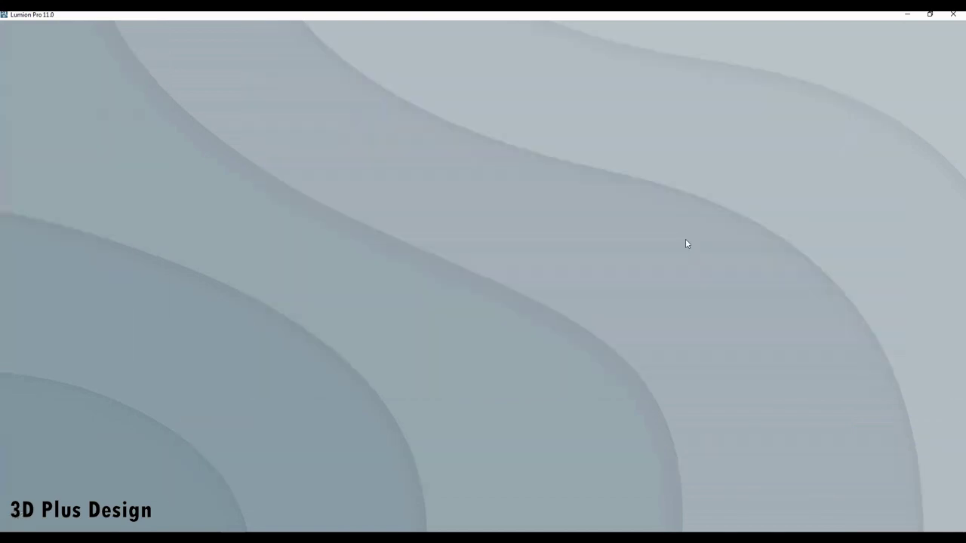
pyautogui.press('q')
pyautogui.press('e')
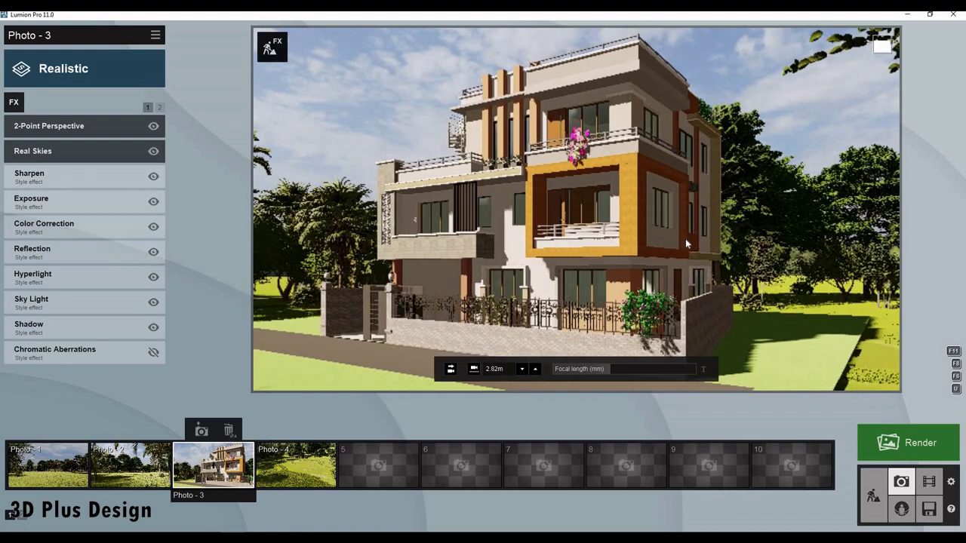
pyautogui.click(201, 435)
pyautogui.hotkey('ctrl', '3')
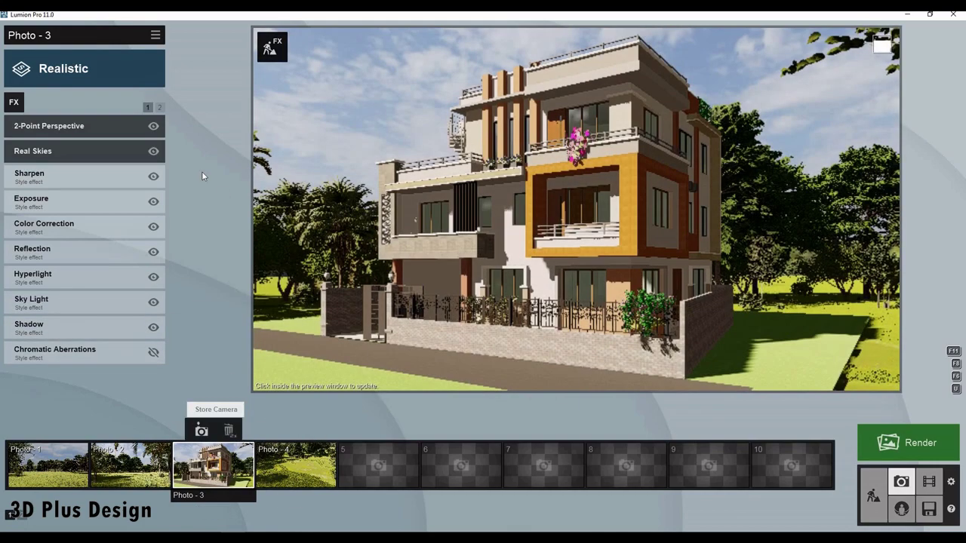
pyautogui.click(62, 127)
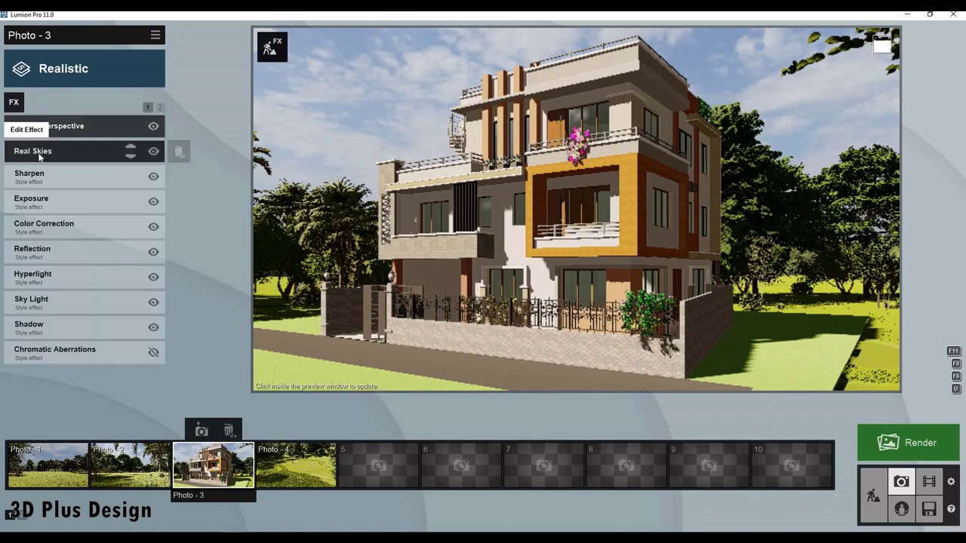
# - Add a Cloudy Real Skies effect with a rotated heading to Photo 3 and save the project
pyautogui.click(34, 159)
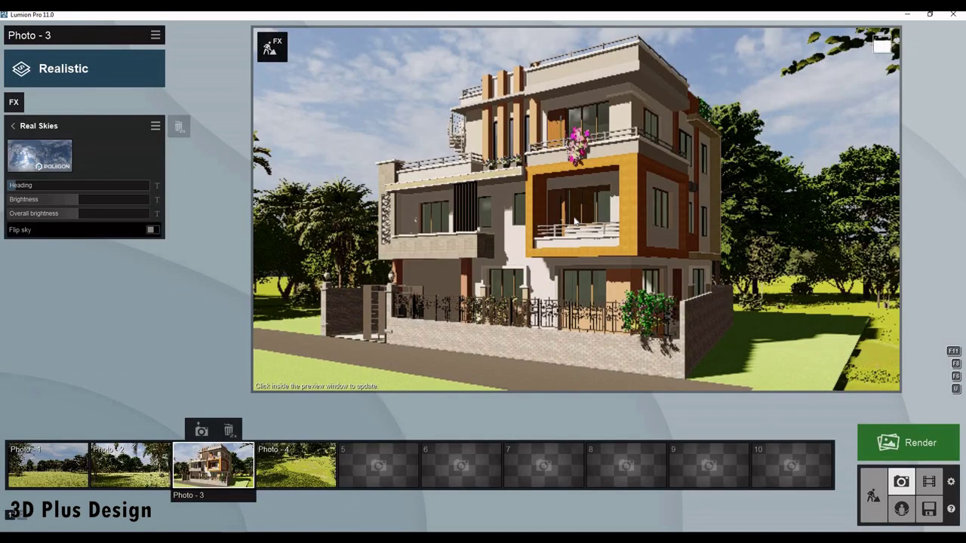
pyautogui.click(34, 159)
pyautogui.click(331, 268)
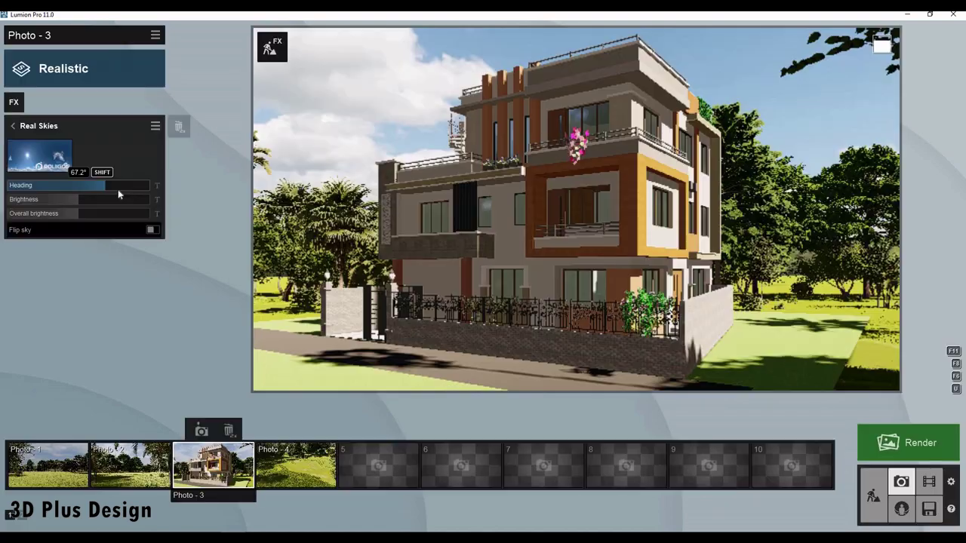
pyautogui.moveTo(126, 189); pyautogui.dragTo(87, 204)
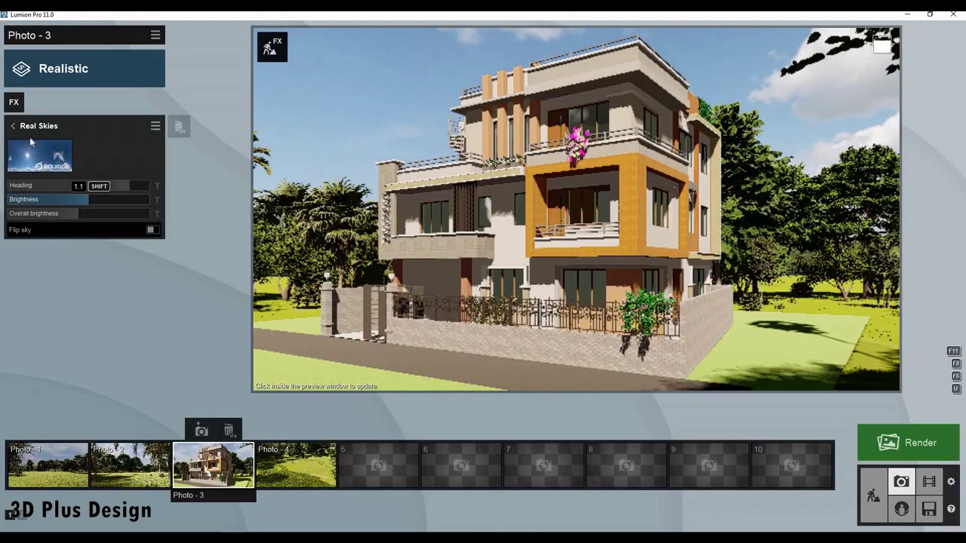
pyautogui.click(12, 126)
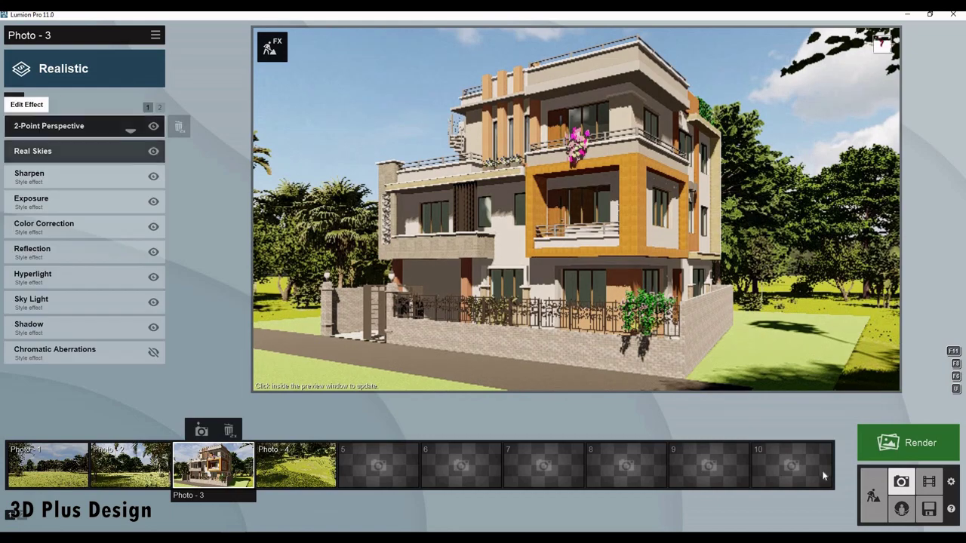
pyautogui.click(929, 509)
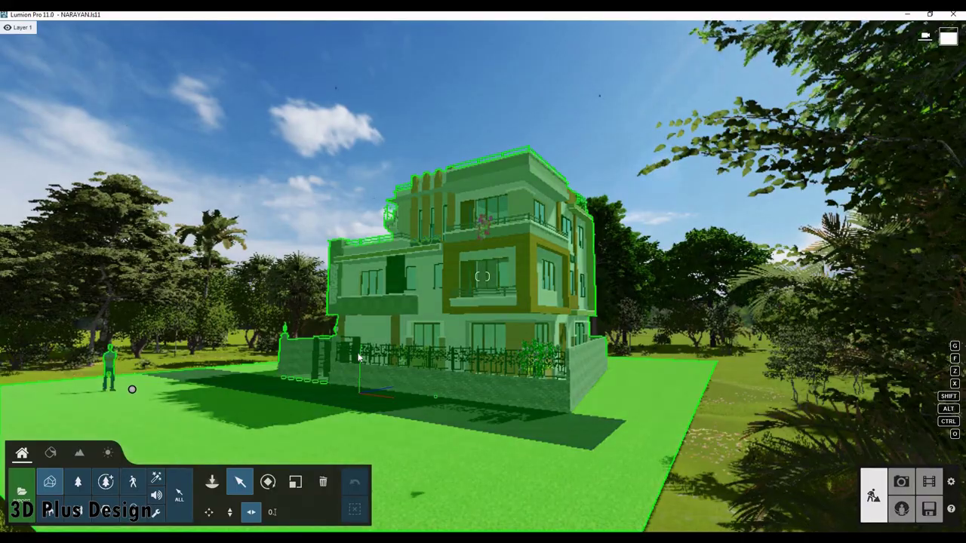
# - Apply a new glass material to the house's window panes
pyautogui.moveTo(410, 348); pyautogui.dragTo(455, 311, button='right')
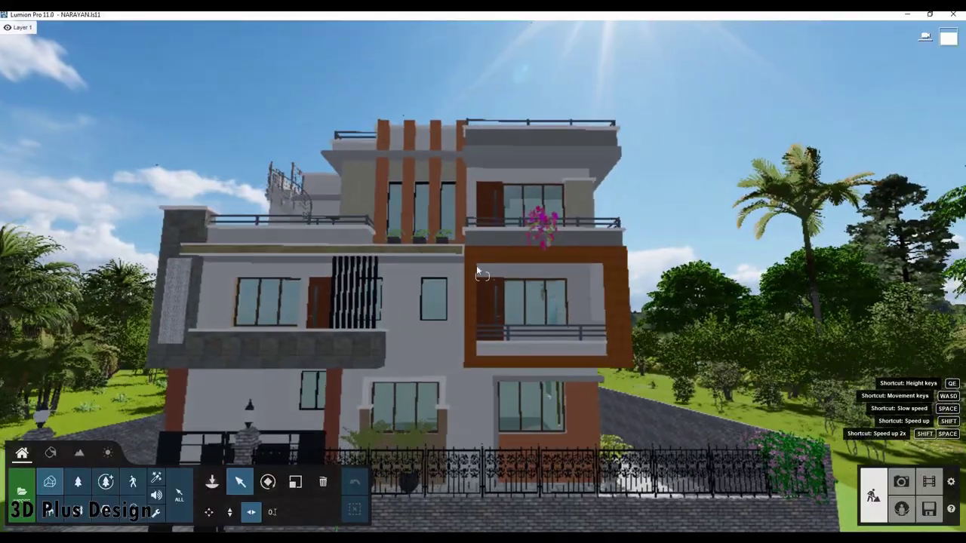
pyautogui.scroll(5, 475, 212)
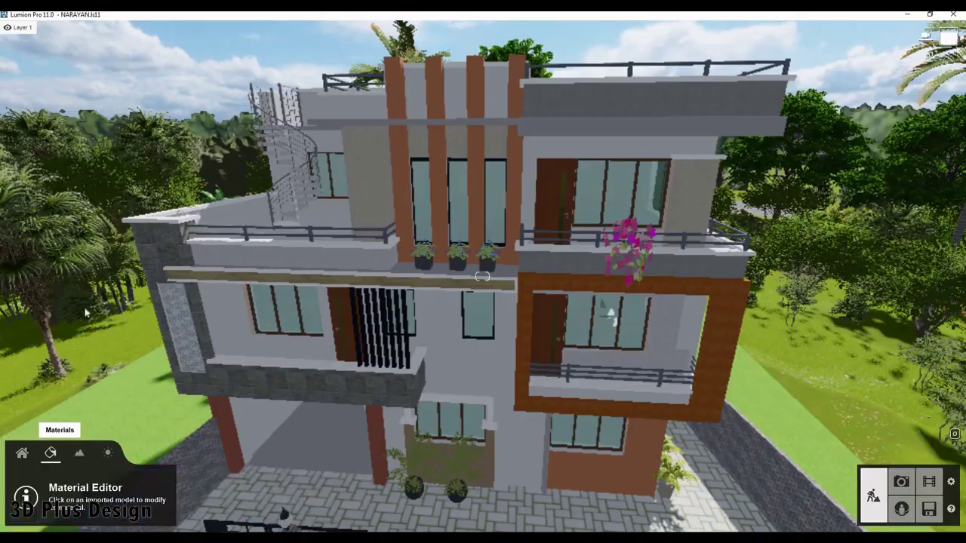
pyautogui.click(50, 452)
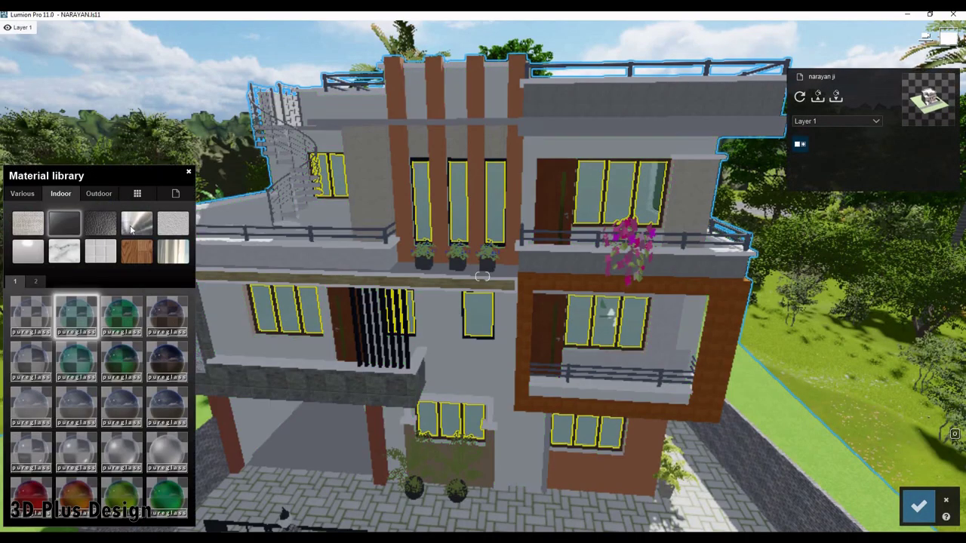
pyautogui.click(99, 193)
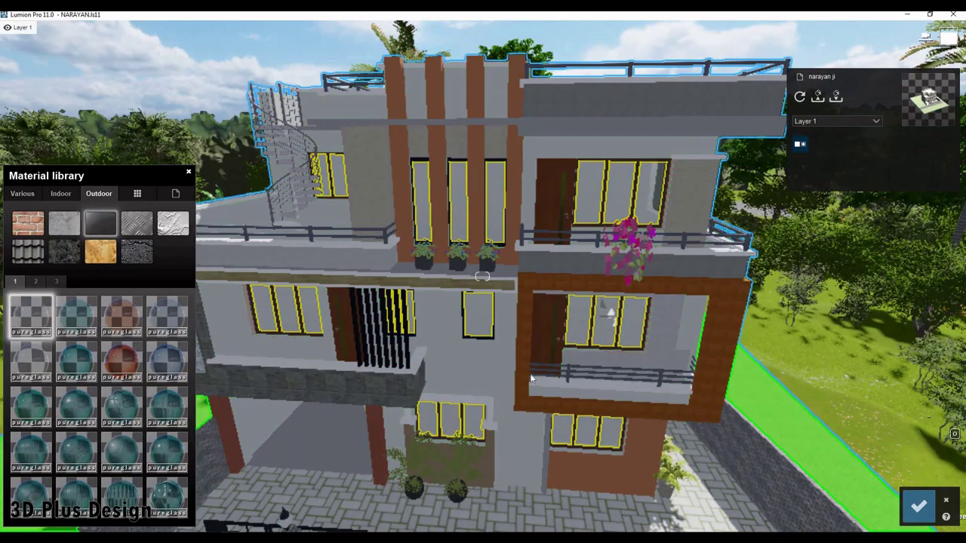
pyautogui.click(918, 505)
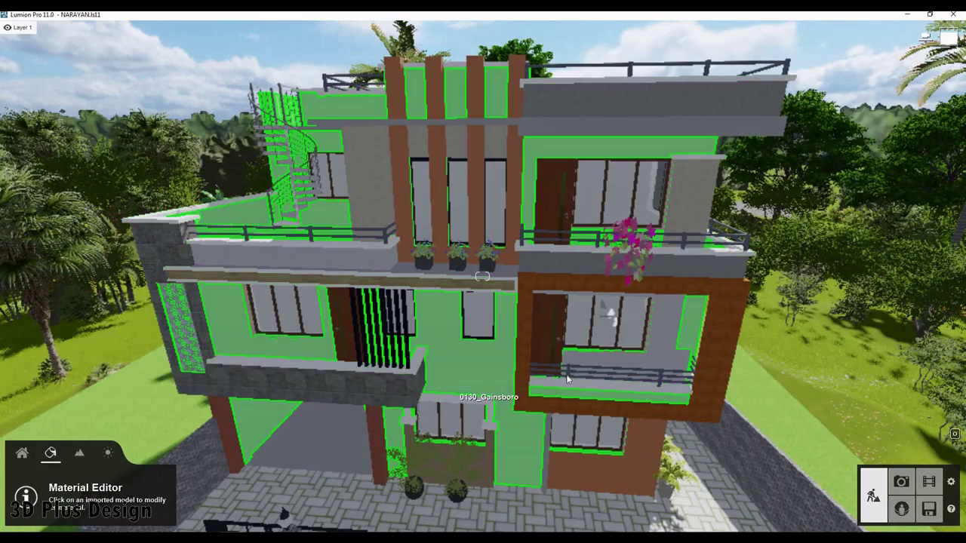
pyautogui.click(66, 195)
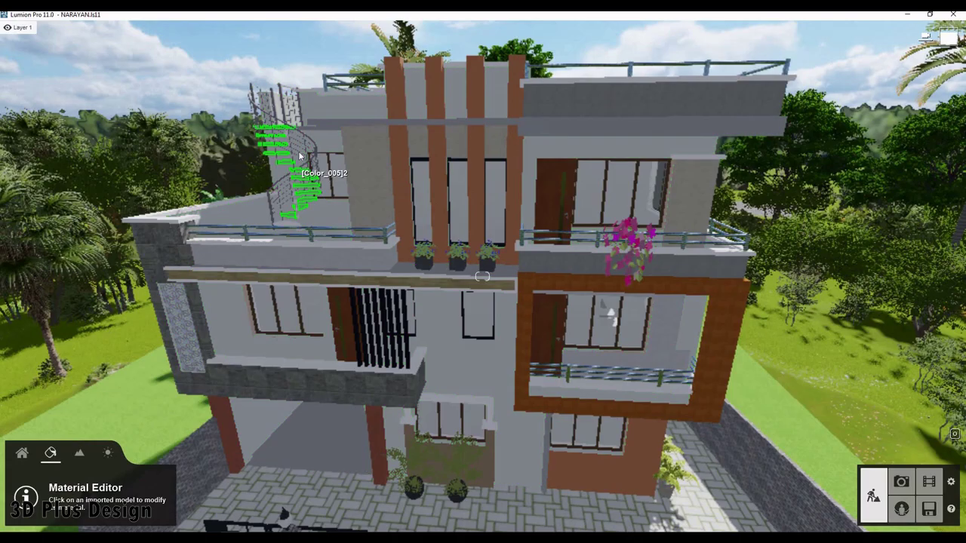
# - Give the terrace spiral staircase a red-pink material, then cancel the stray wall selection
pyautogui.scroll(5, 310, 155)
pyautogui.scroll(3, 339, 152)
pyautogui.scroll(1, 339, 139)
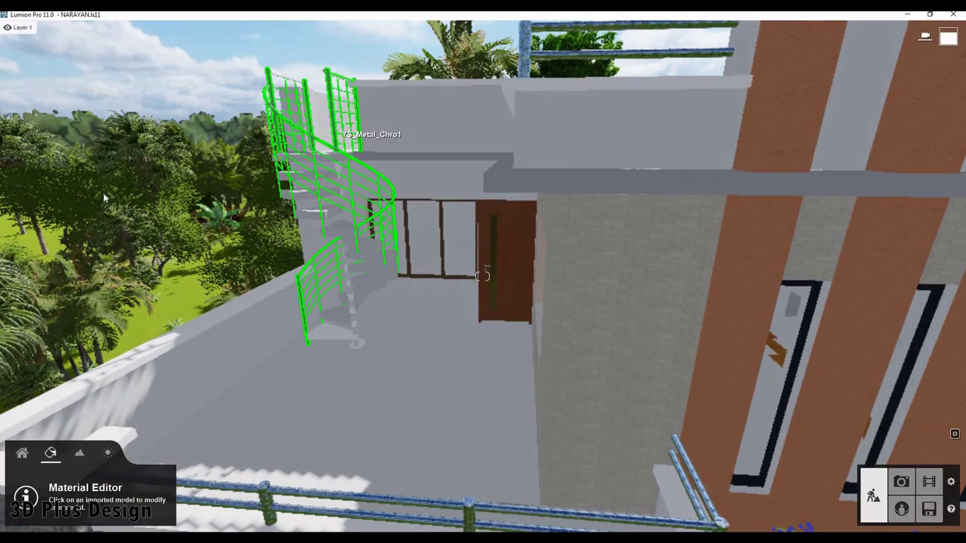
pyautogui.click(340, 147)
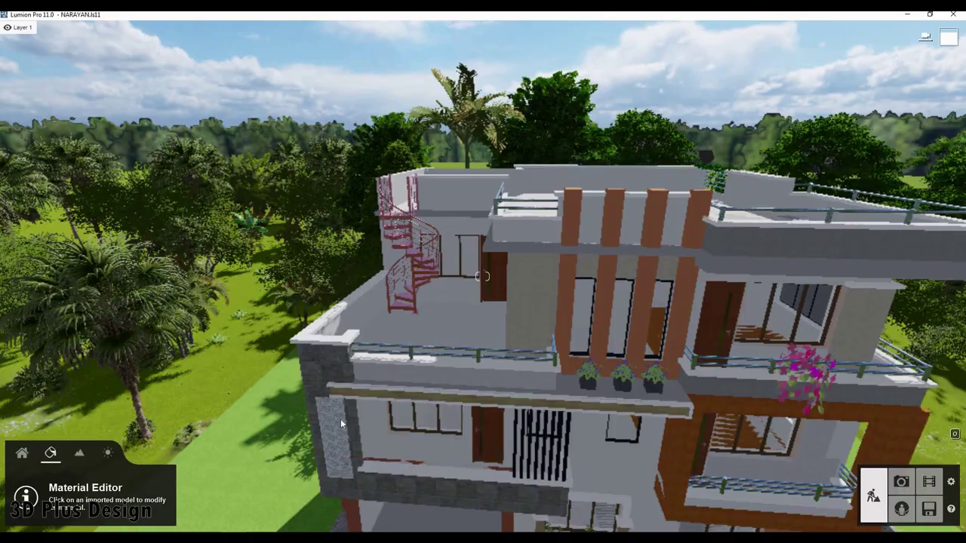
pyautogui.click(341, 421)
pyautogui.press('Escape')
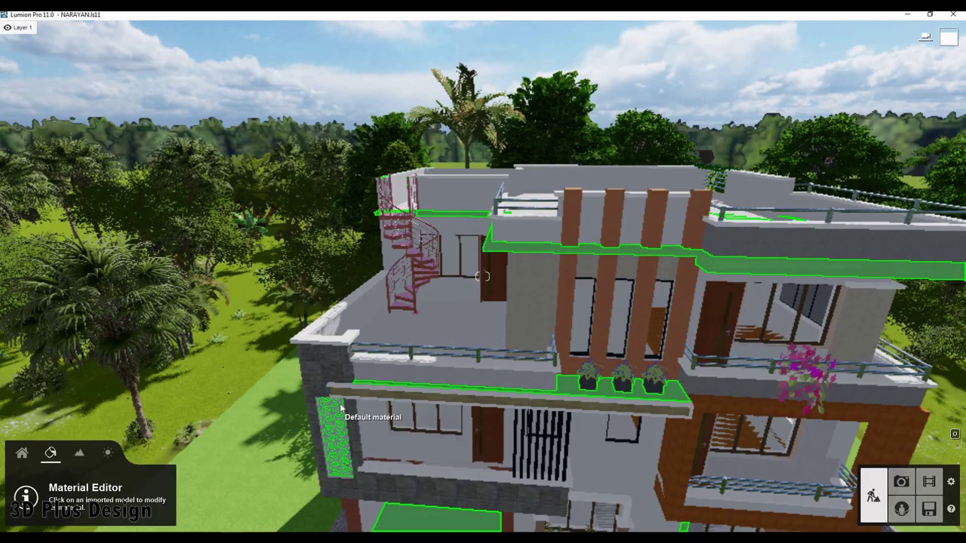
pyautogui.scroll(-5, 496, 313)
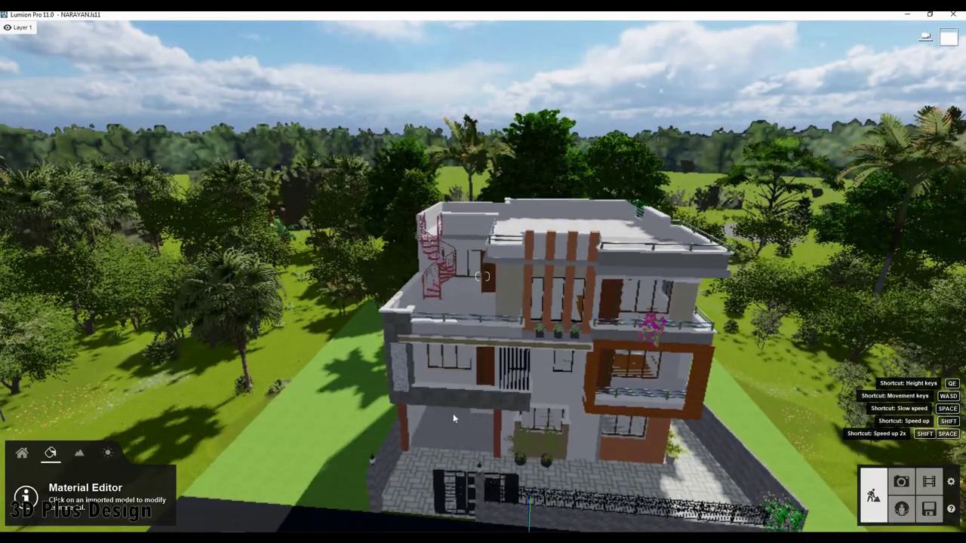
pyautogui.scroll(8, 445, 460)
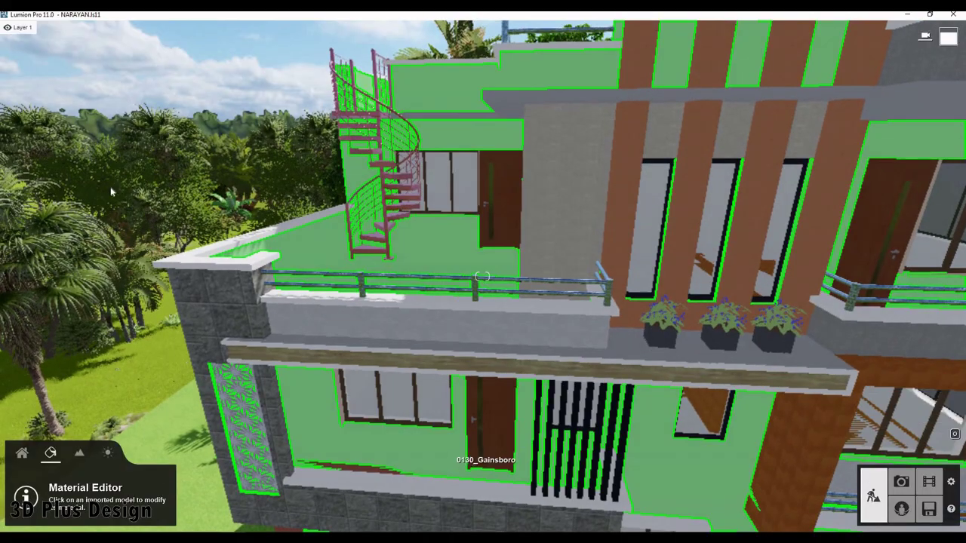
pyautogui.click(457, 453)
pyautogui.click(180, 227)
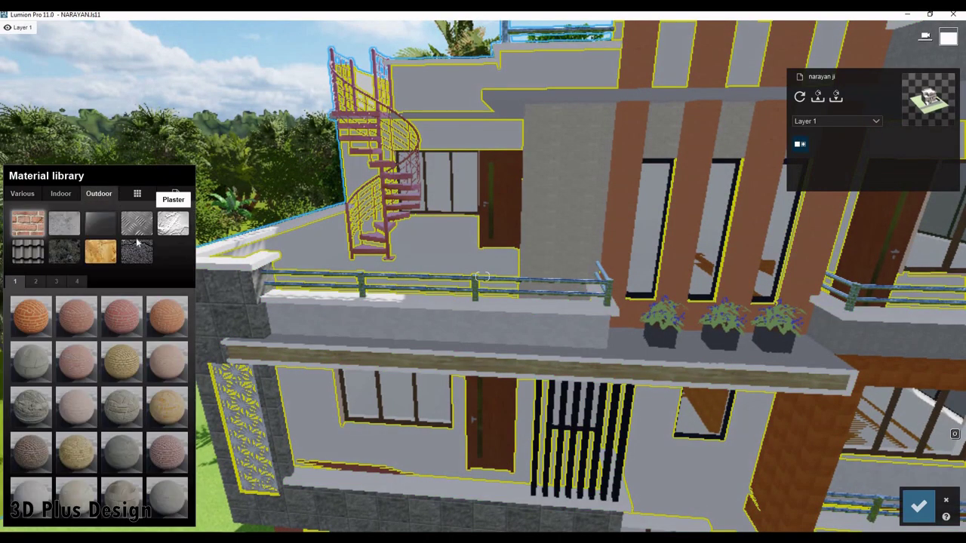
pyautogui.click(173, 223)
pyautogui.click(124, 315)
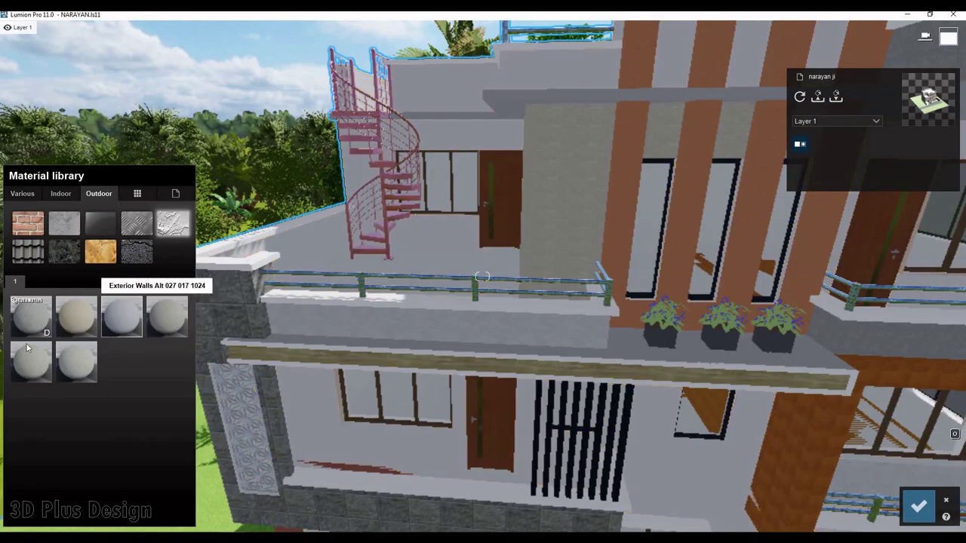
pyautogui.click(103, 339)
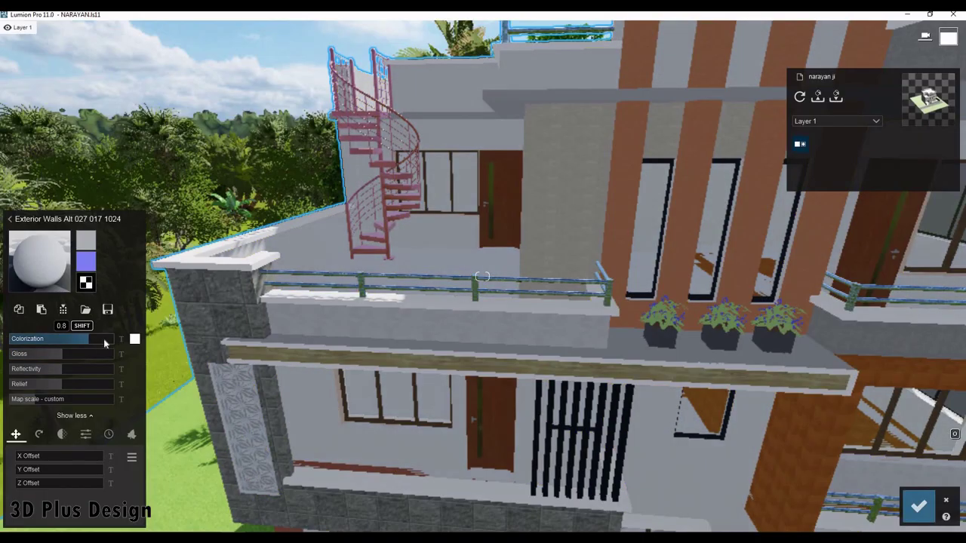
pyautogui.click(78, 368)
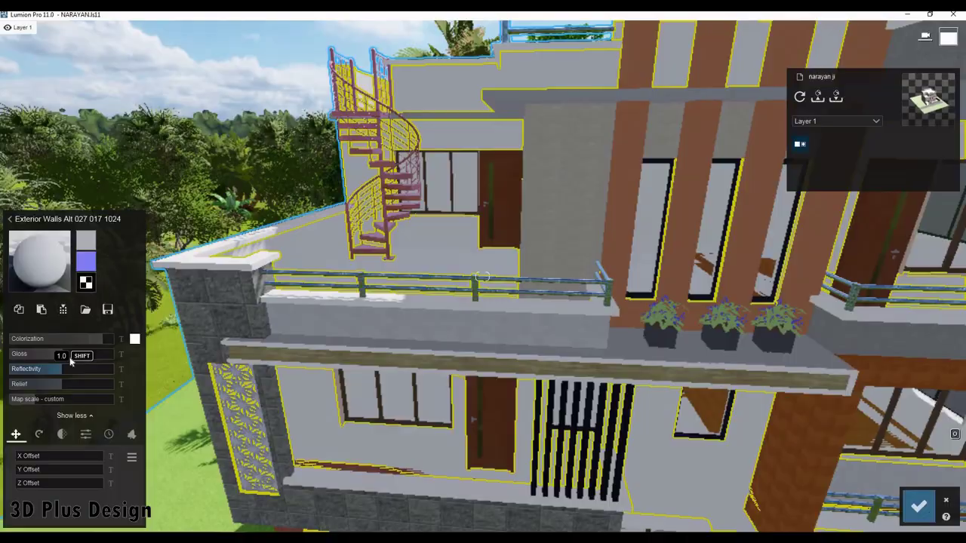
pyautogui.click(73, 354)
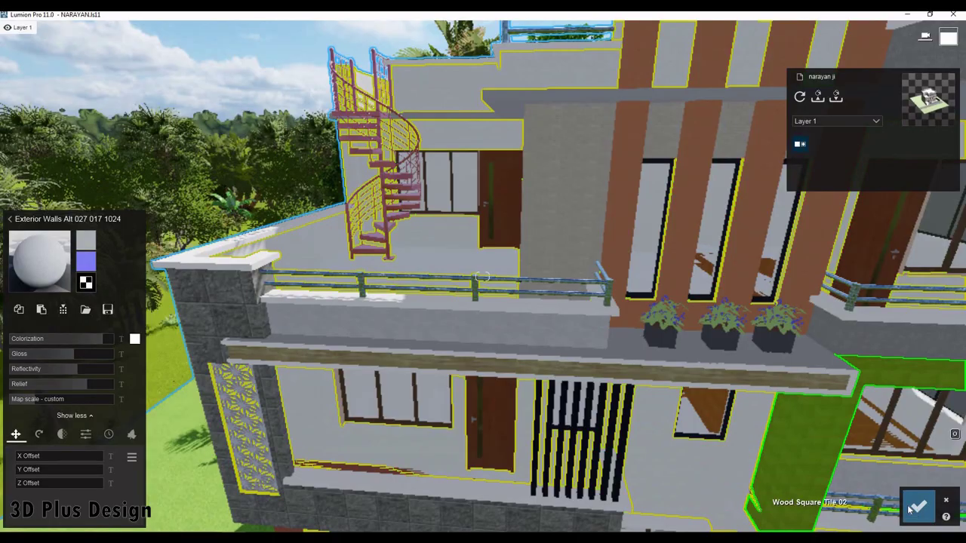
pyautogui.click(919, 506)
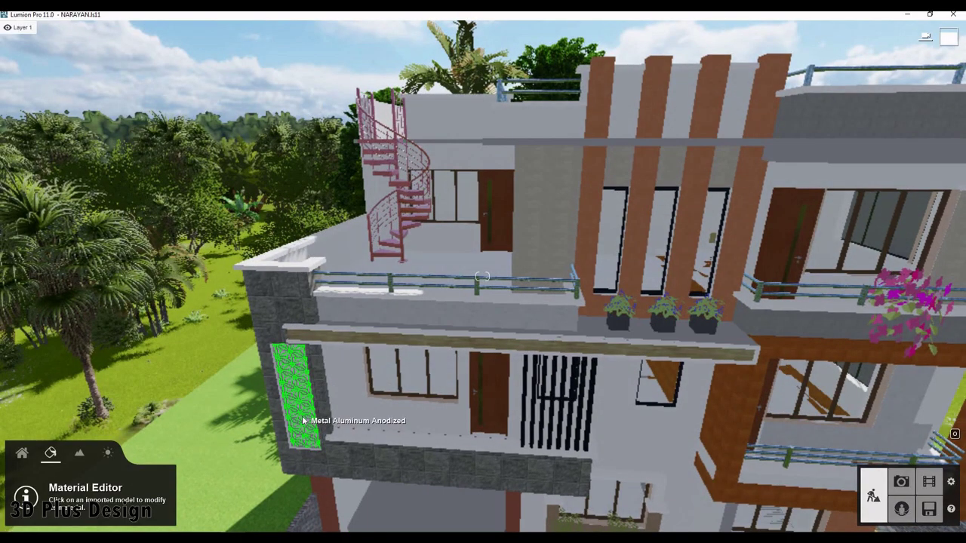
# - Repaint the stone pillar's patterned metal panel with Metal Painted 003c 1024
pyautogui.click(302, 421)
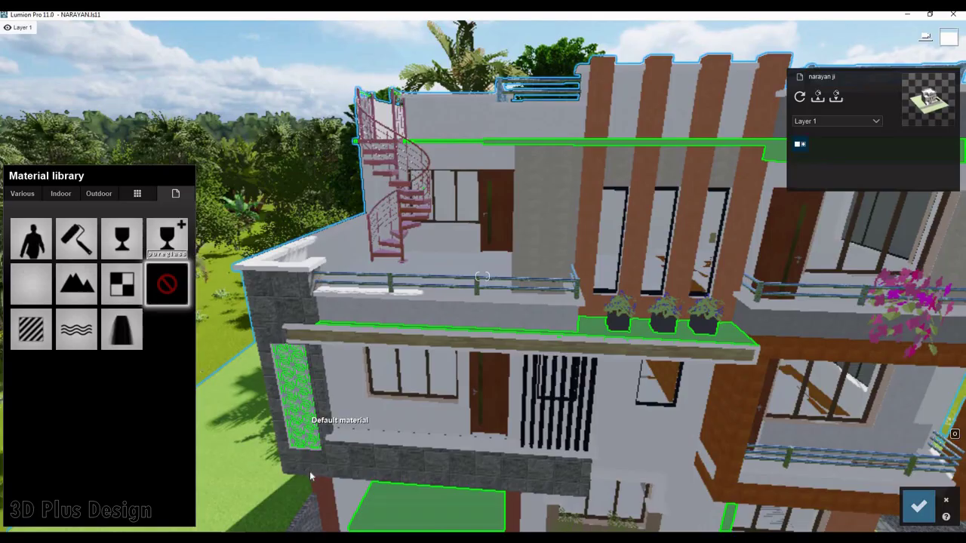
pyautogui.scroll(3, 334, 474)
pyautogui.moveTo(333, 474); pyautogui.dragTo(584, 406, button='right')
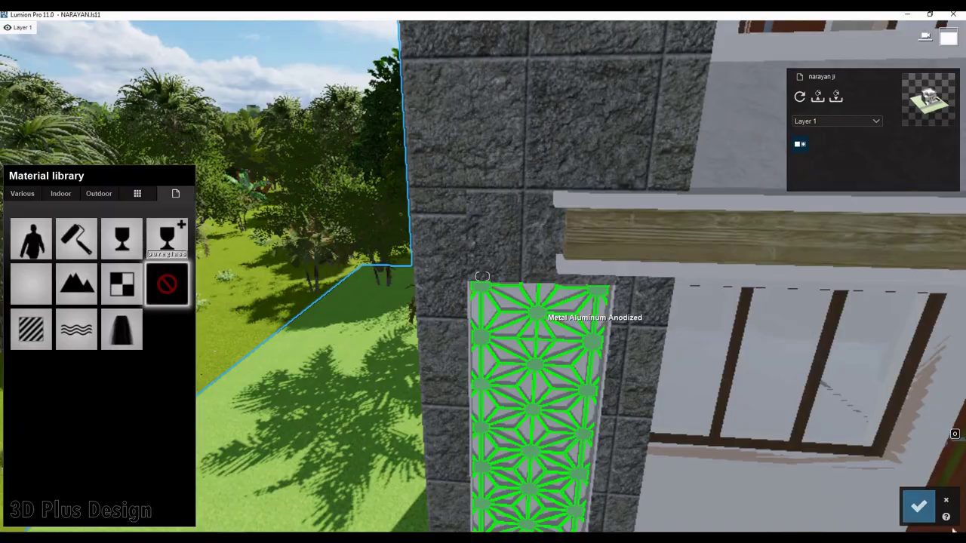
pyautogui.click(539, 317)
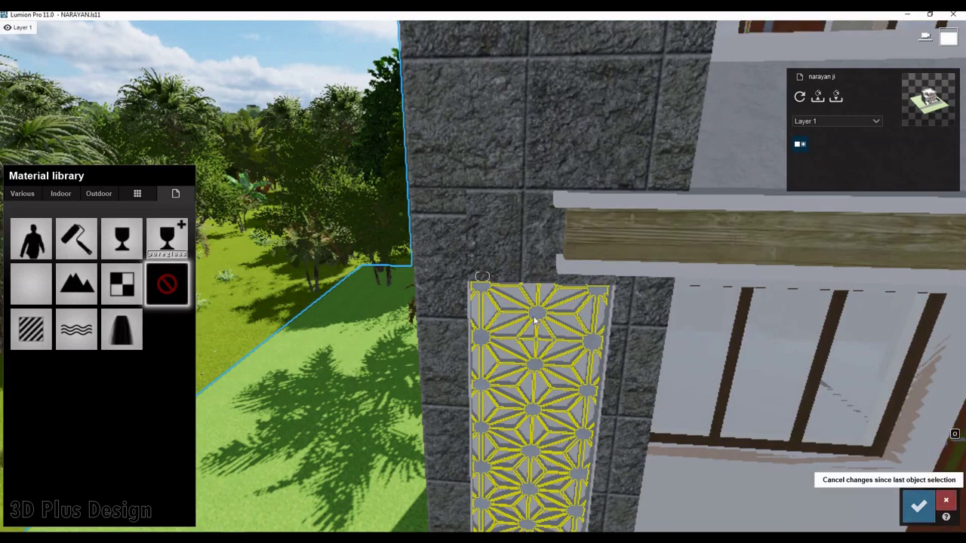
pyautogui.press('Escape')
pyautogui.click(539, 318)
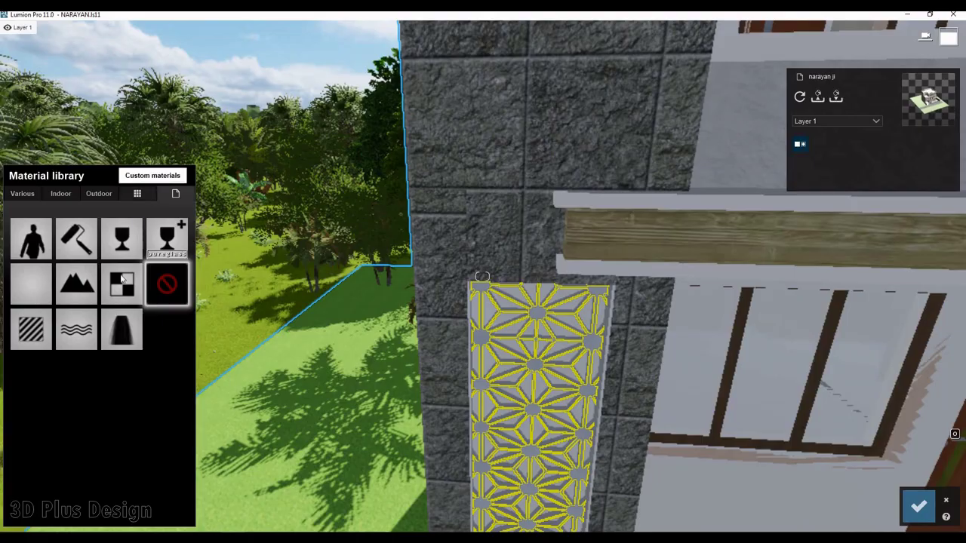
pyautogui.click(99, 194)
pyautogui.click(166, 412)
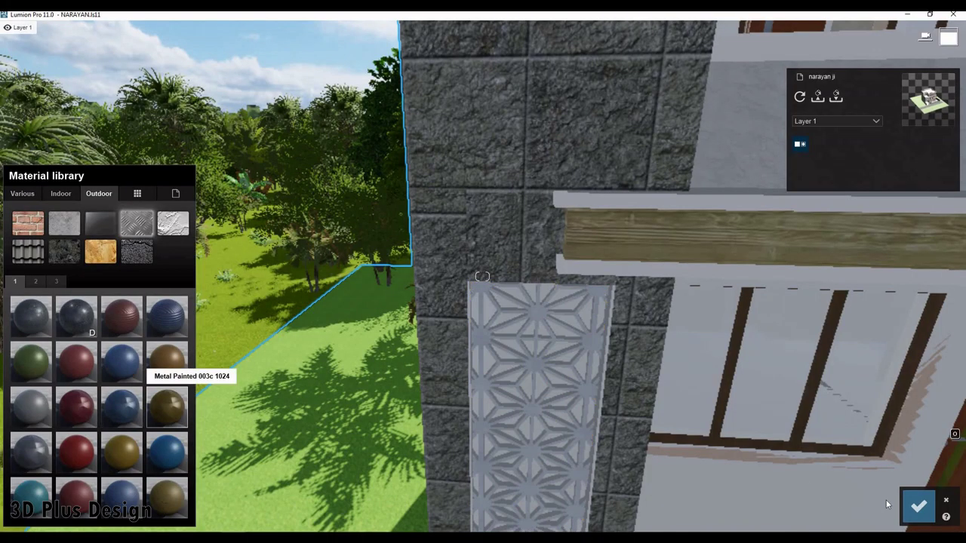
pyautogui.click(919, 506)
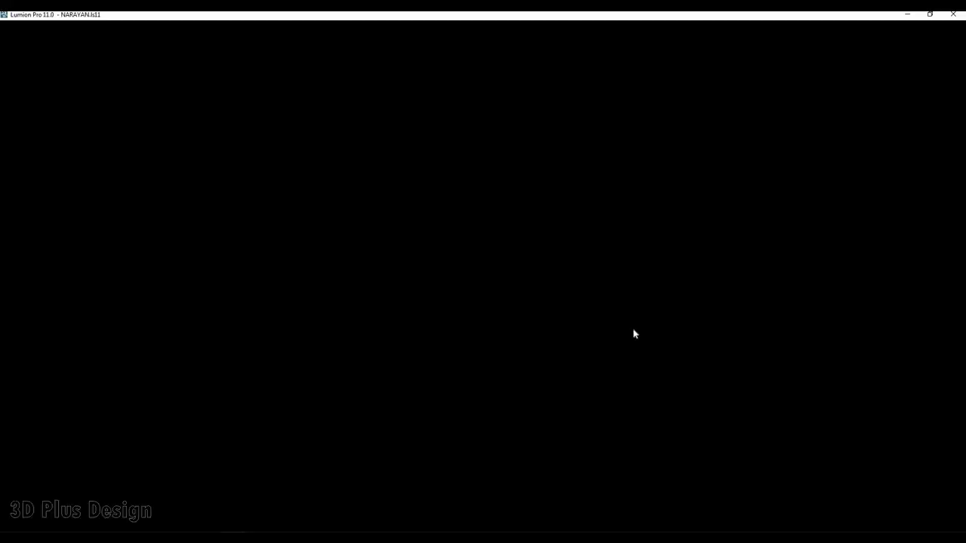
# - Apply the Polii BricksOld01 VAR1 2k brick to the top-floor panel and lower its Displacement to 0.4
pyautogui.scroll(-5, 622, 325)
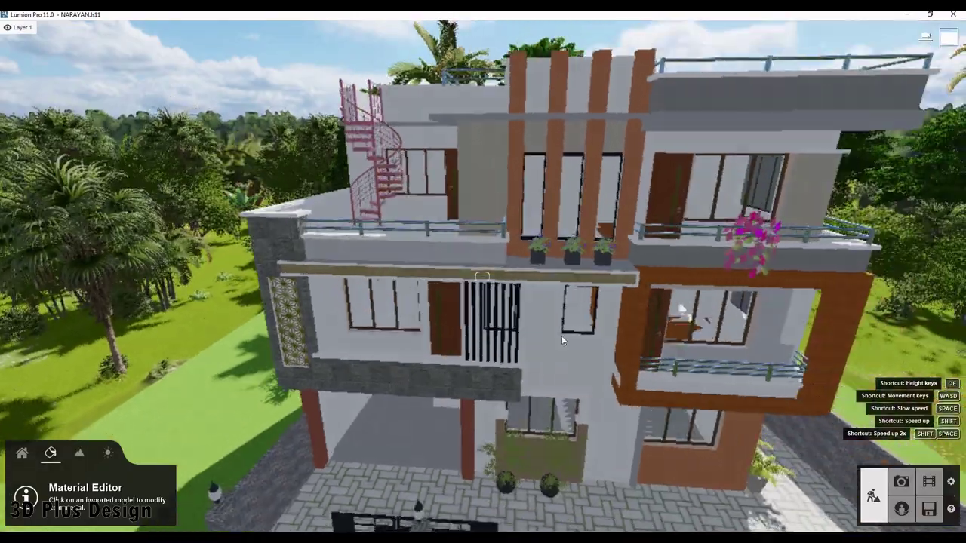
pyautogui.scroll(-3, 566, 347)
pyautogui.moveTo(570, 353); pyautogui.dragTo(570, 287, button='right')
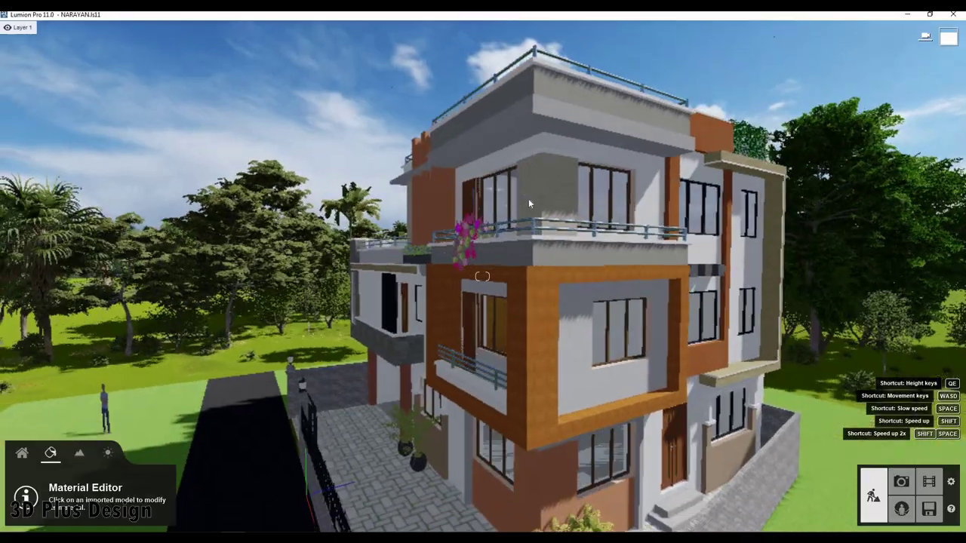
pyautogui.click(102, 197)
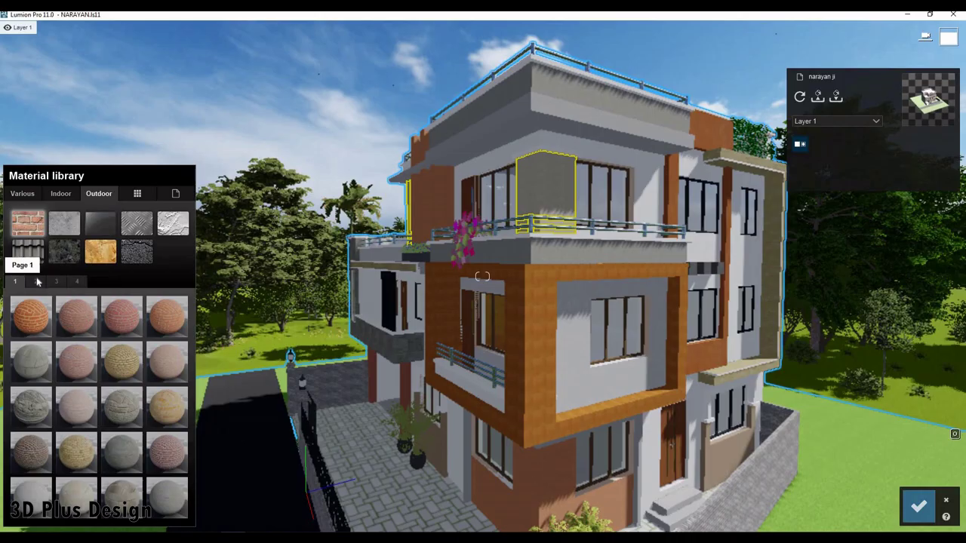
pyautogui.click(36, 281)
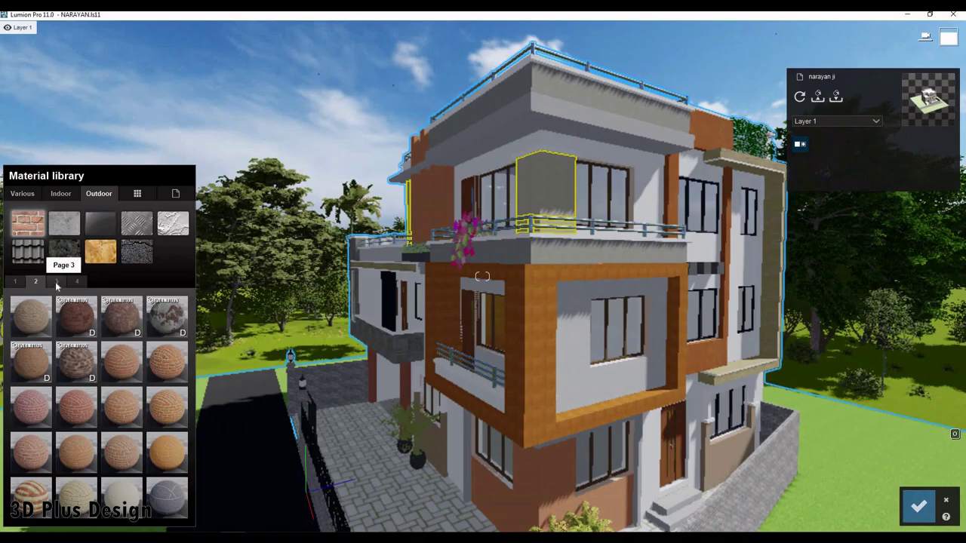
pyautogui.click(57, 282)
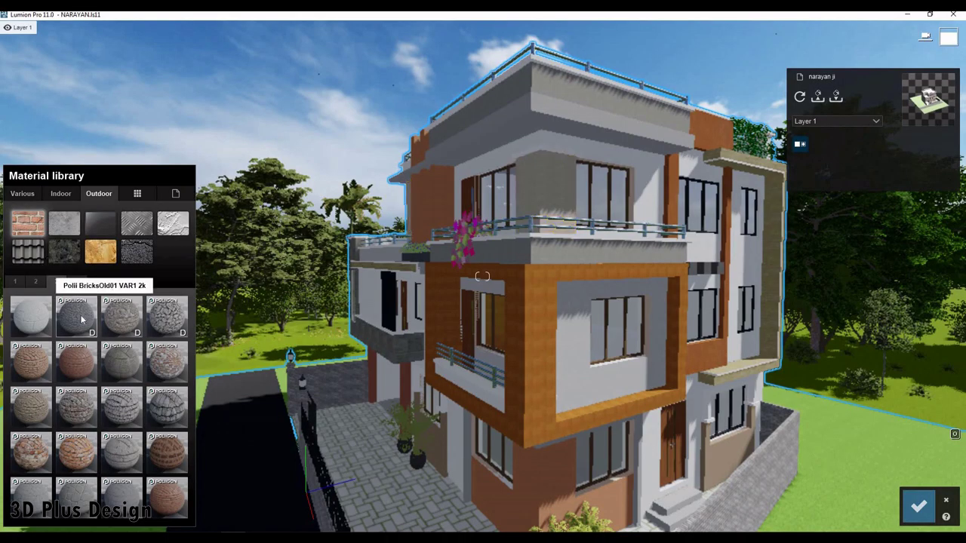
pyautogui.click(82, 320)
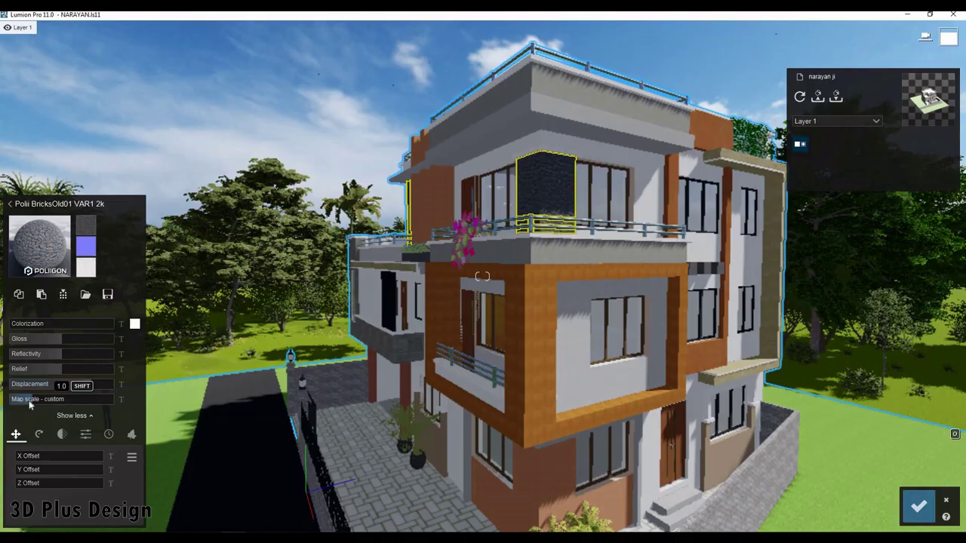
pyautogui.click(36, 394)
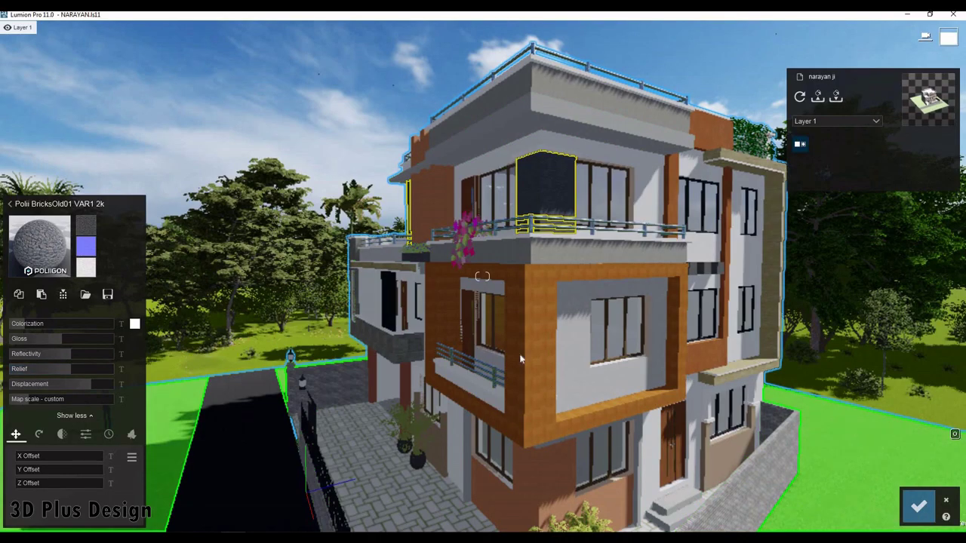
# - Keep the brick panel, then finish the projecting balcony frame in dark wood
pyautogui.click(917, 507)
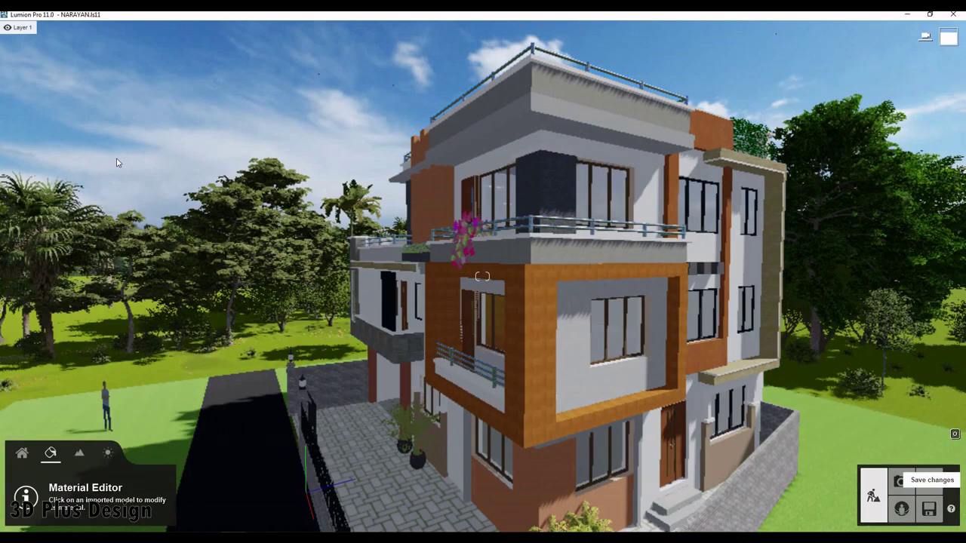
pyautogui.click(105, 254)
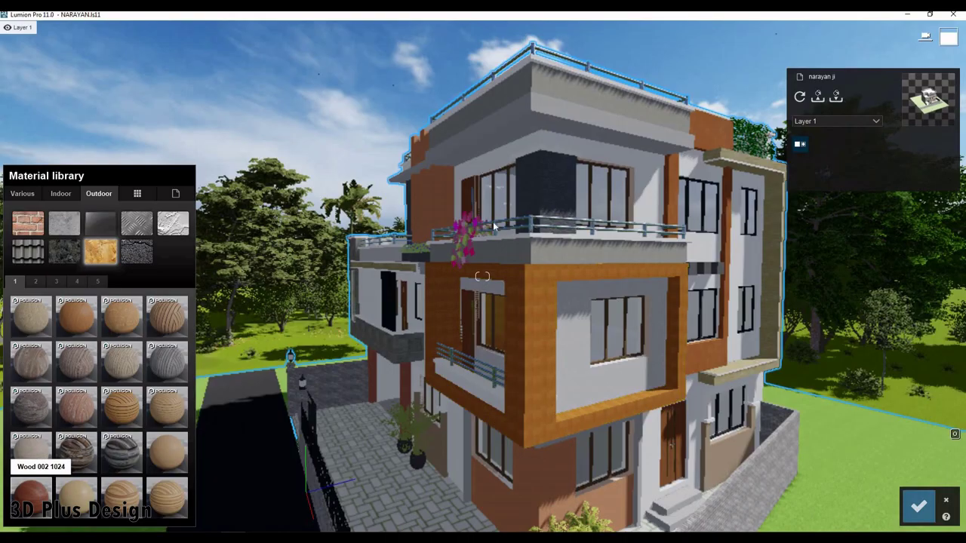
pyautogui.scroll(5, 541, 271)
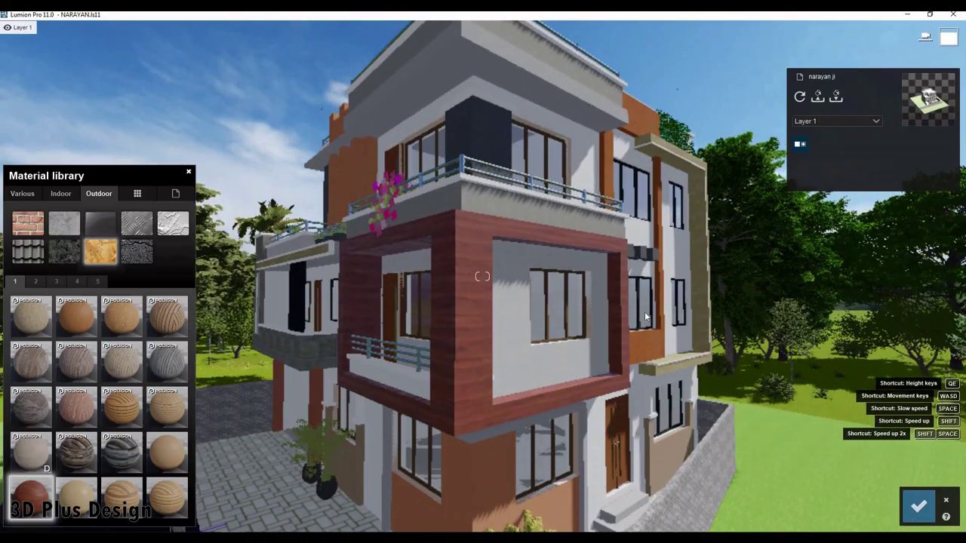
pyautogui.click(918, 506)
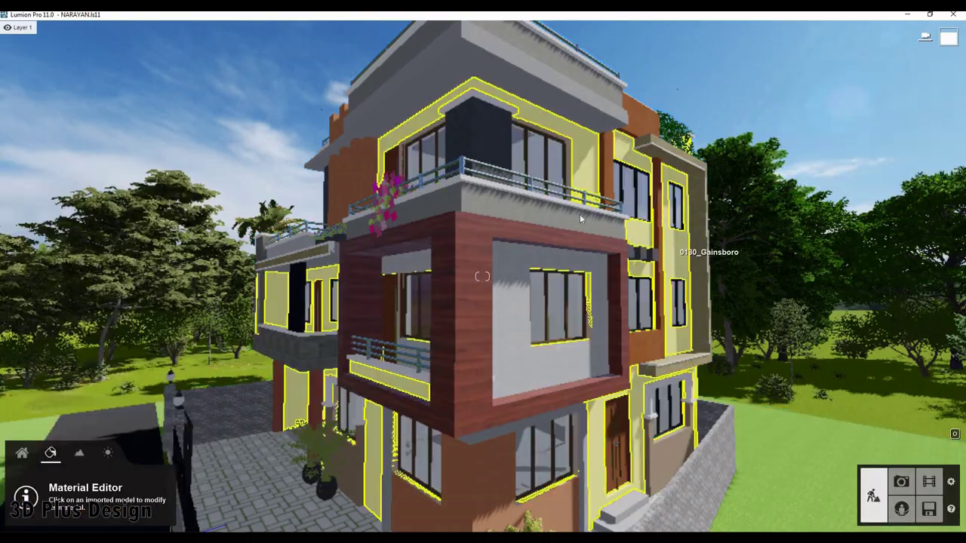
# - Give the tall side strip a dark cobblestone from Outdoor > Stone and reselect it
pyautogui.click(651, 218)
pyautogui.click(99, 193)
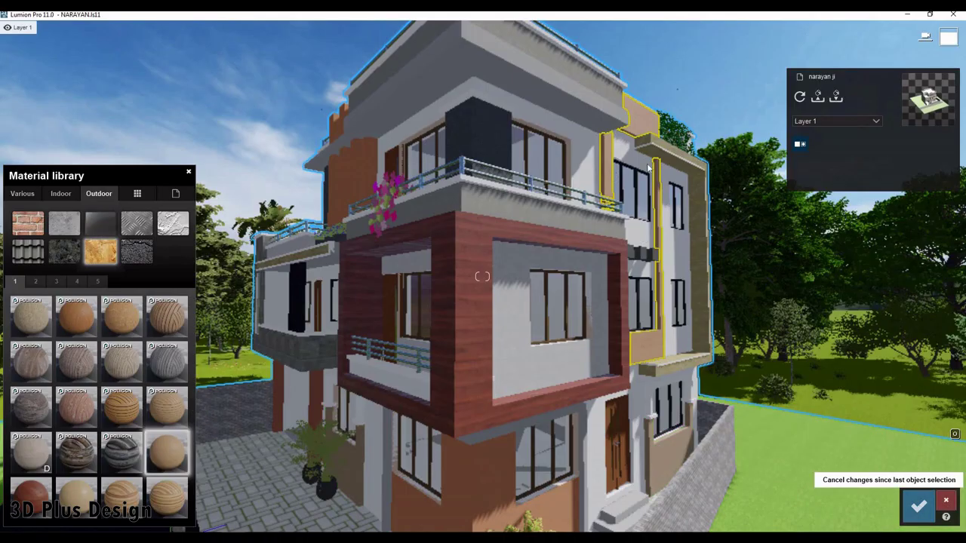
pyautogui.press('Escape')
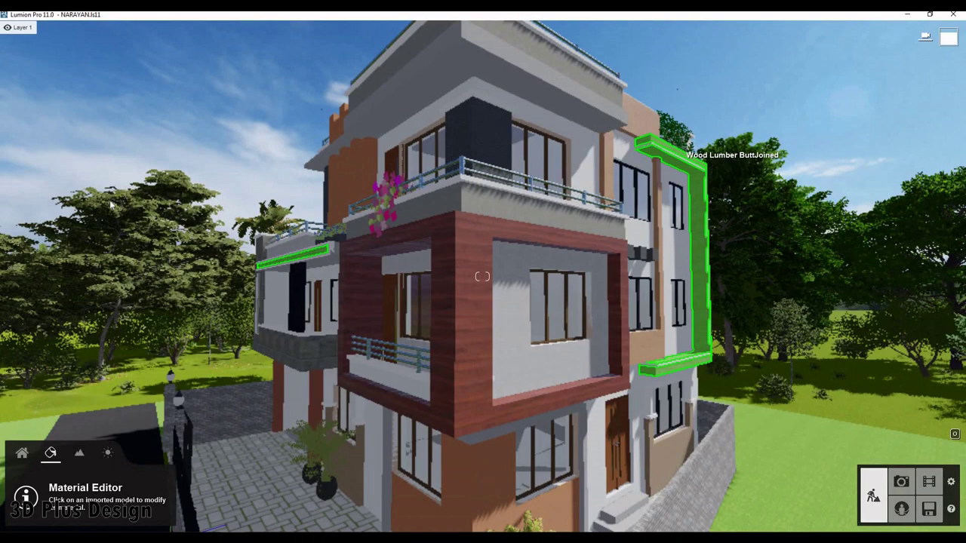
pyautogui.click(111, 204)
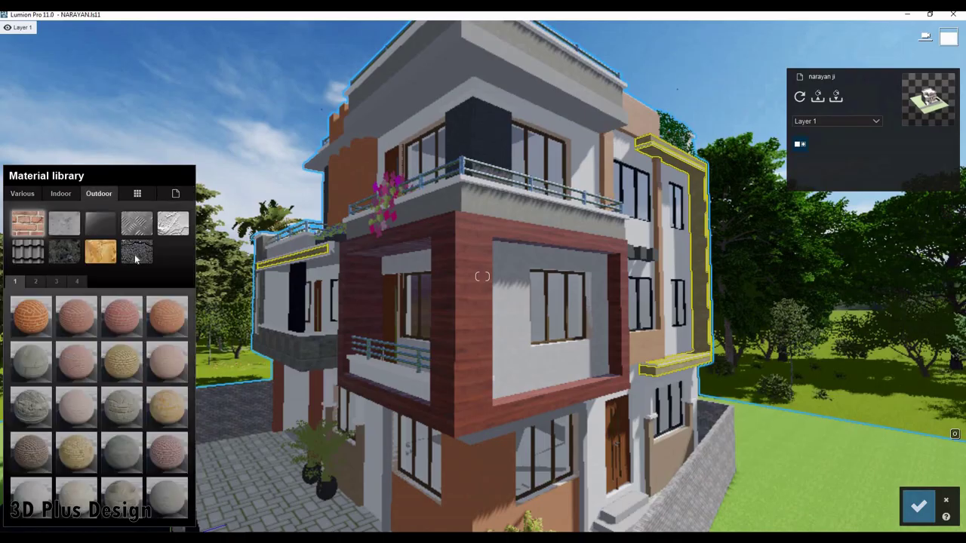
pyautogui.click(59, 257)
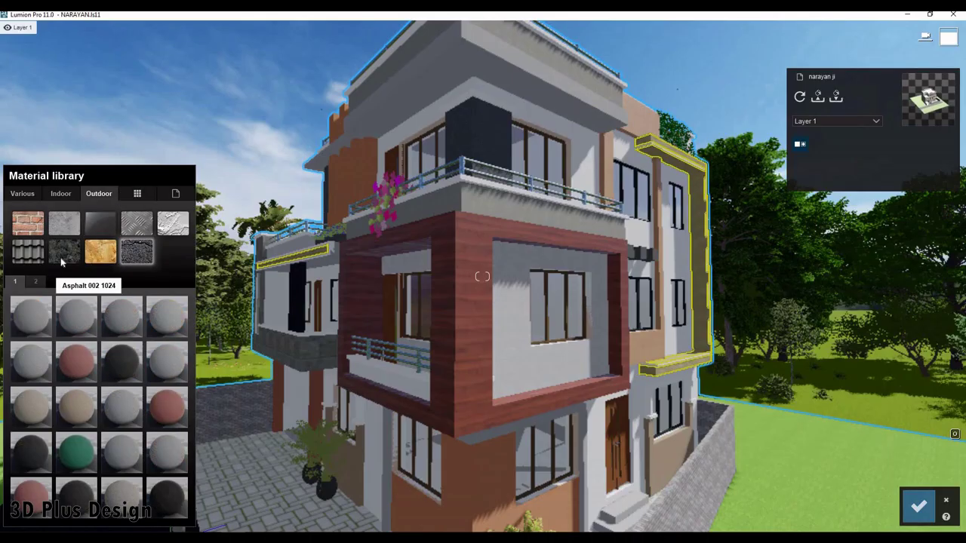
pyautogui.click(64, 251)
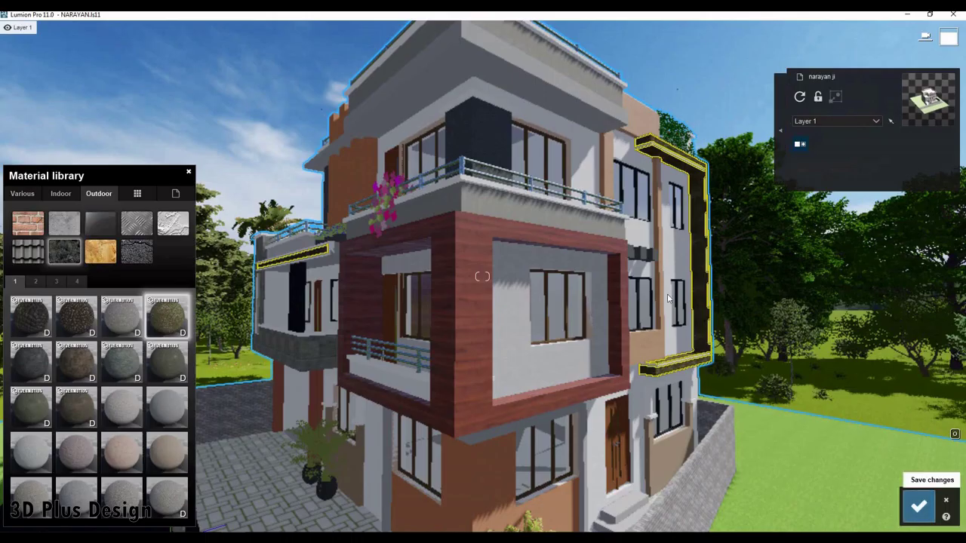
pyautogui.click(918, 506)
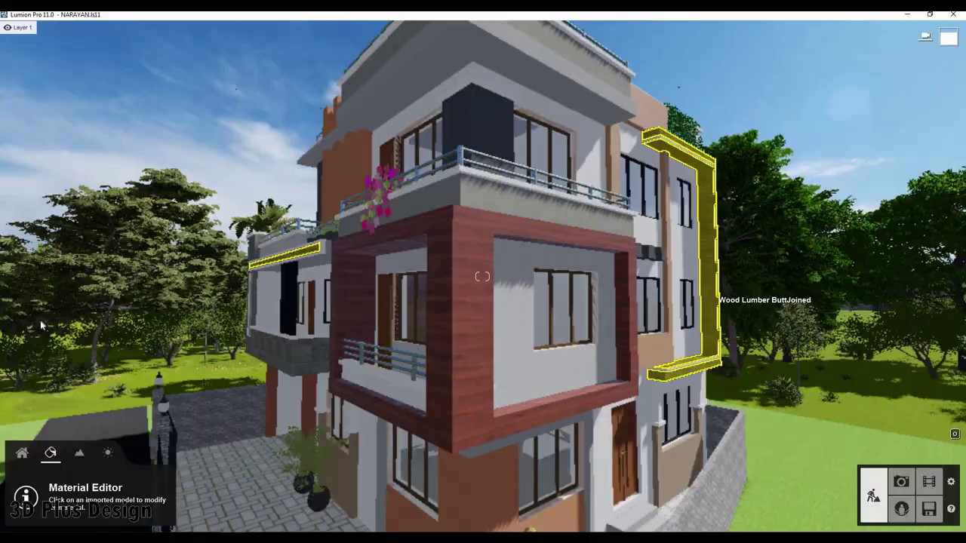
pyautogui.click(709, 300)
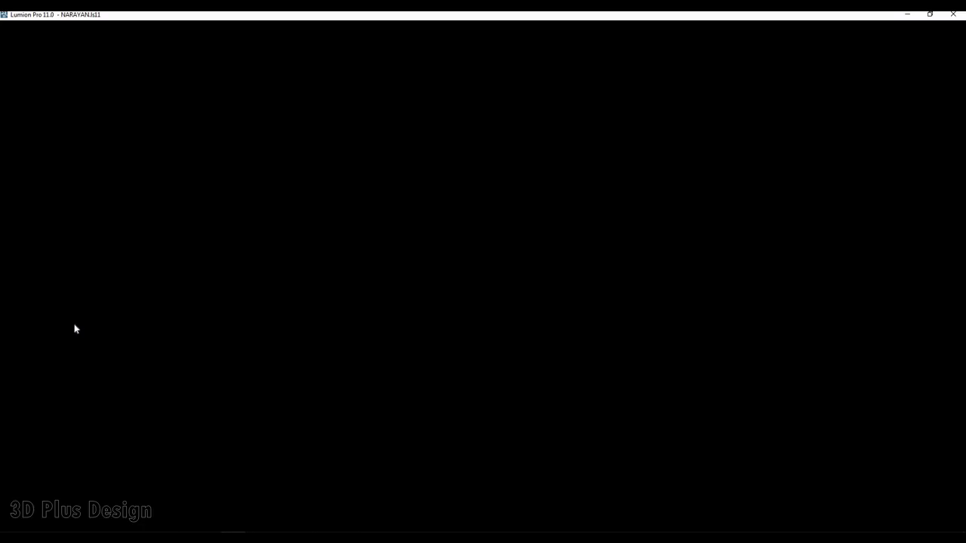
# - Adjust the side strip's stone colorization, then apply Pavement Stone to the fascia bands
pyautogui.moveTo(59, 324); pyautogui.dragTo(68, 324)
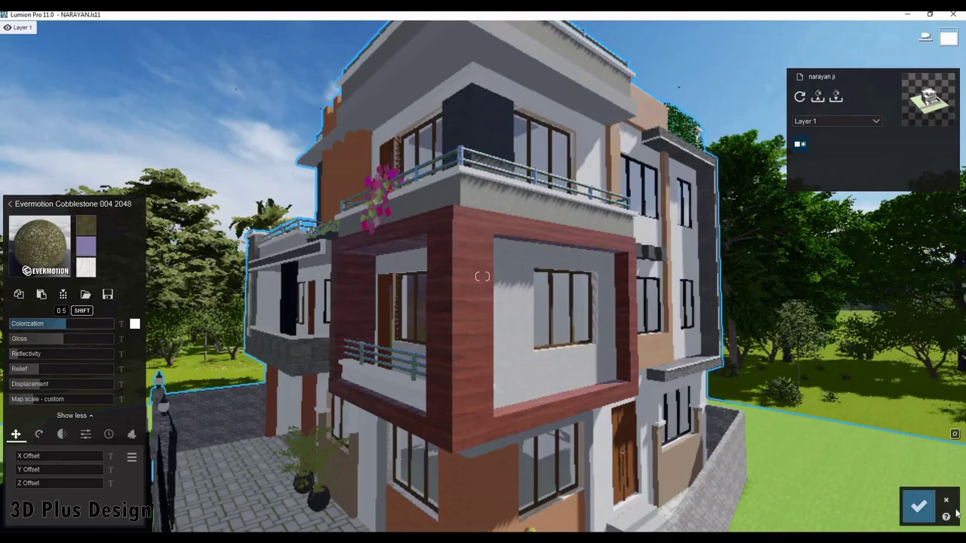
pyautogui.click(498, 233)
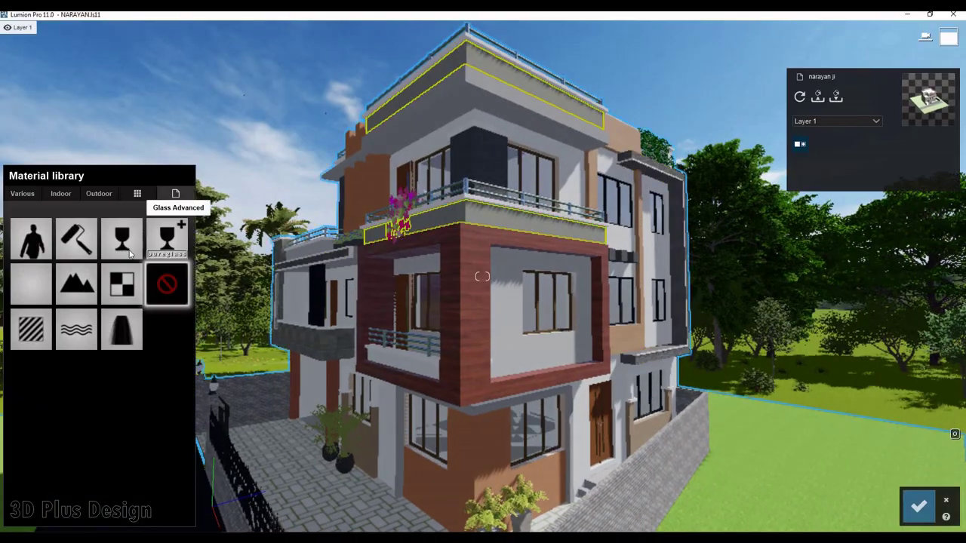
pyautogui.click(99, 193)
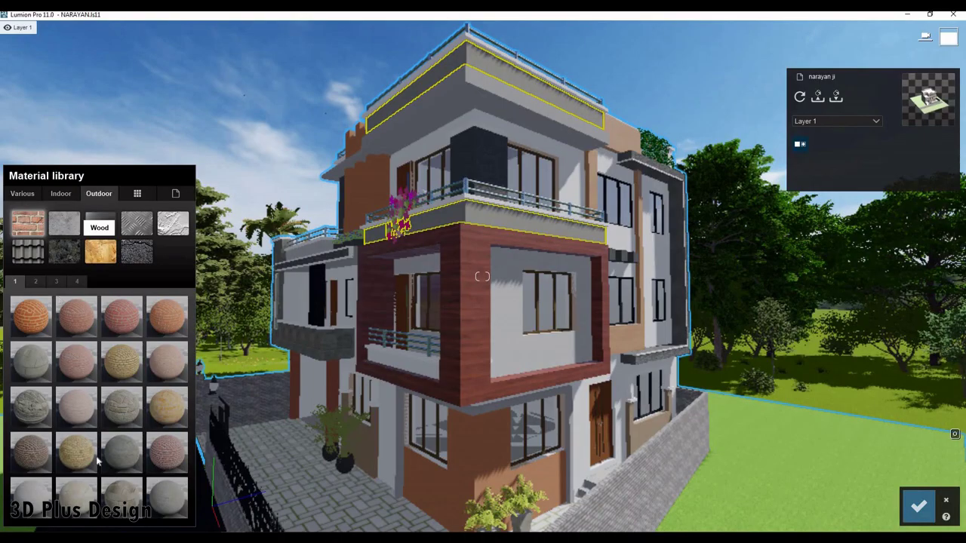
pyautogui.click(65, 251)
pyautogui.click(38, 283)
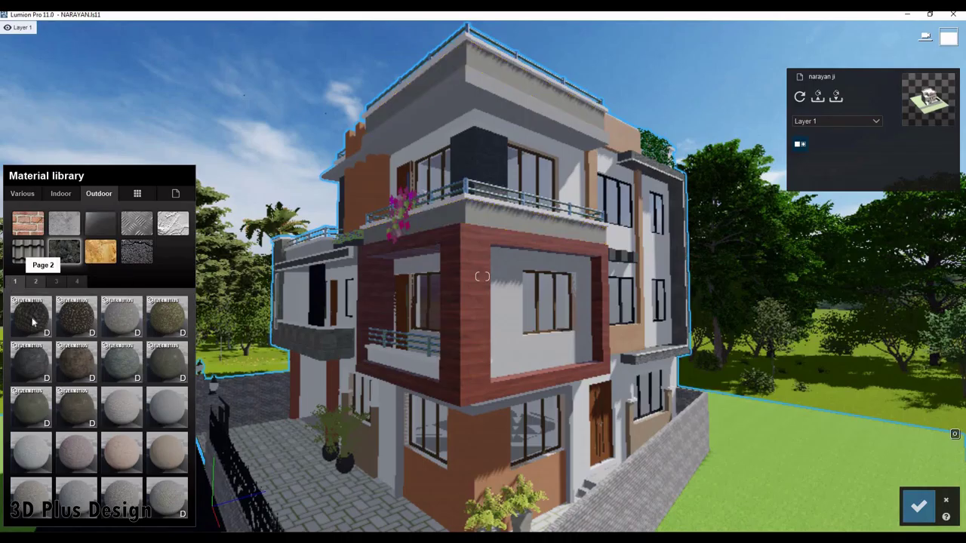
pyautogui.click(27, 320)
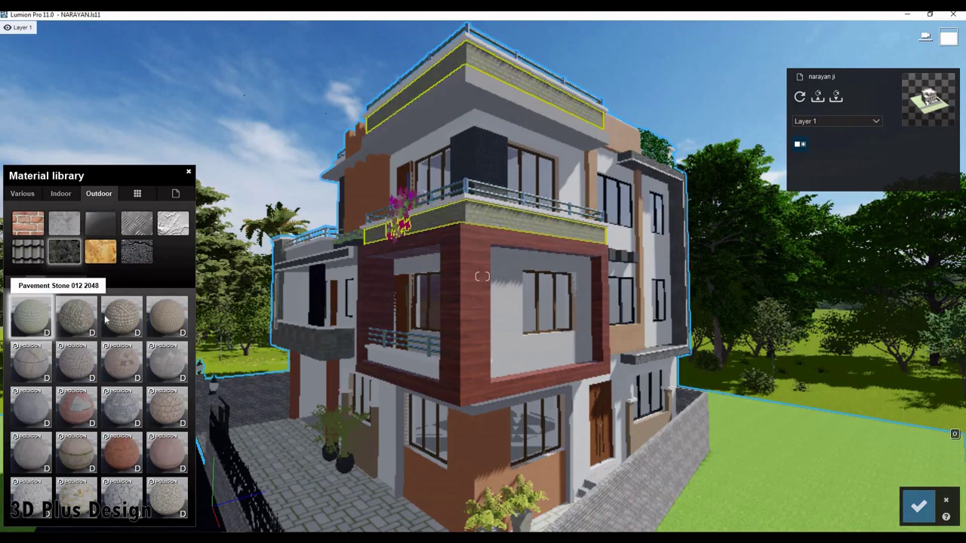
pyautogui.click(166, 323)
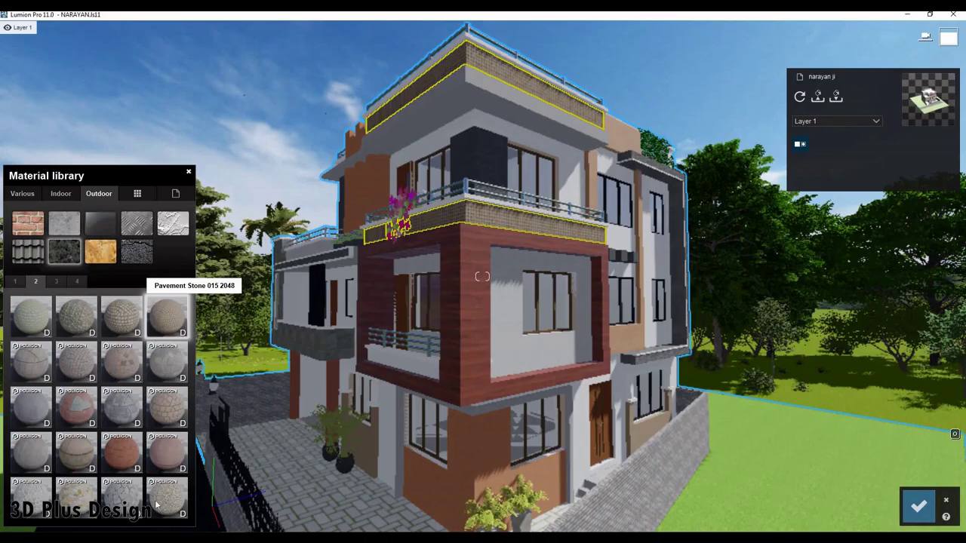
pyautogui.click(160, 501)
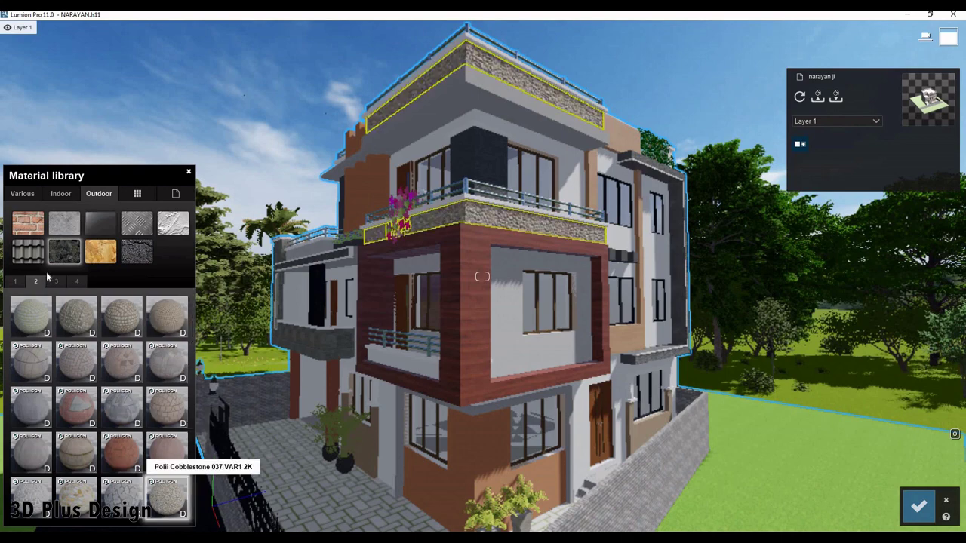
pyautogui.click(76, 283)
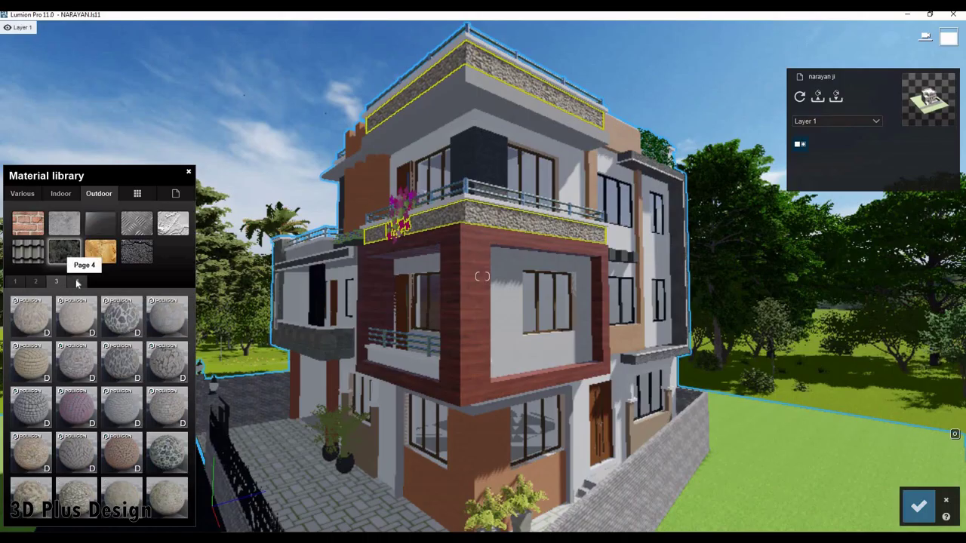
pyautogui.click(159, 491)
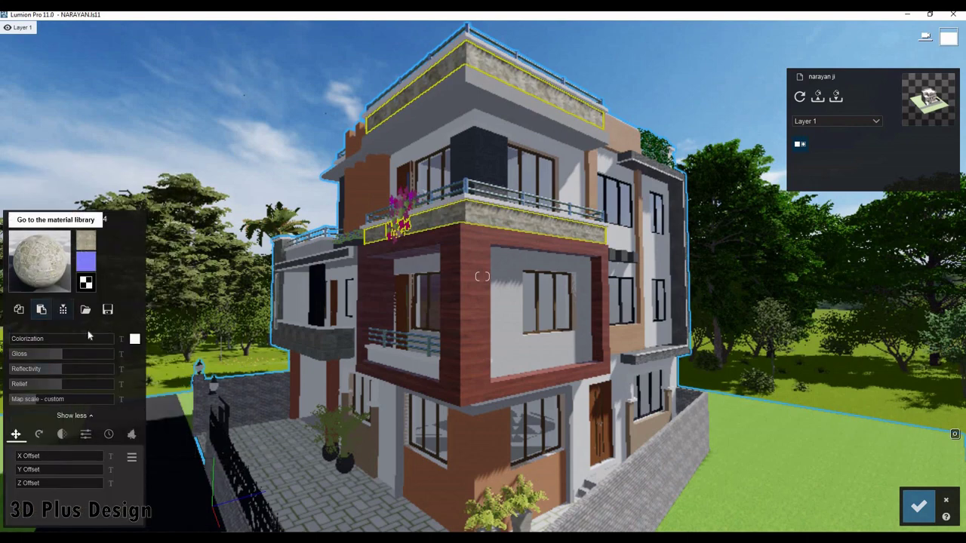
pyautogui.click(53, 271)
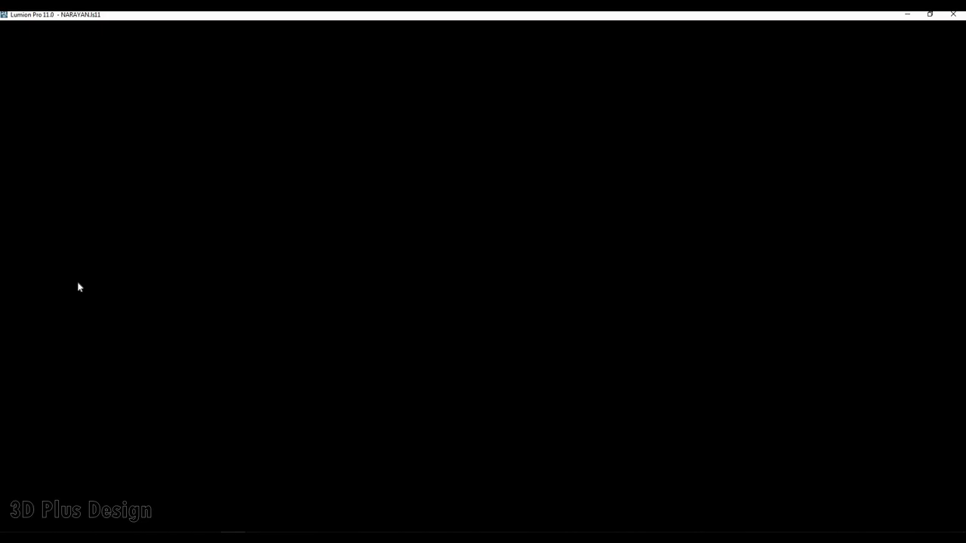
pyautogui.click(77, 282)
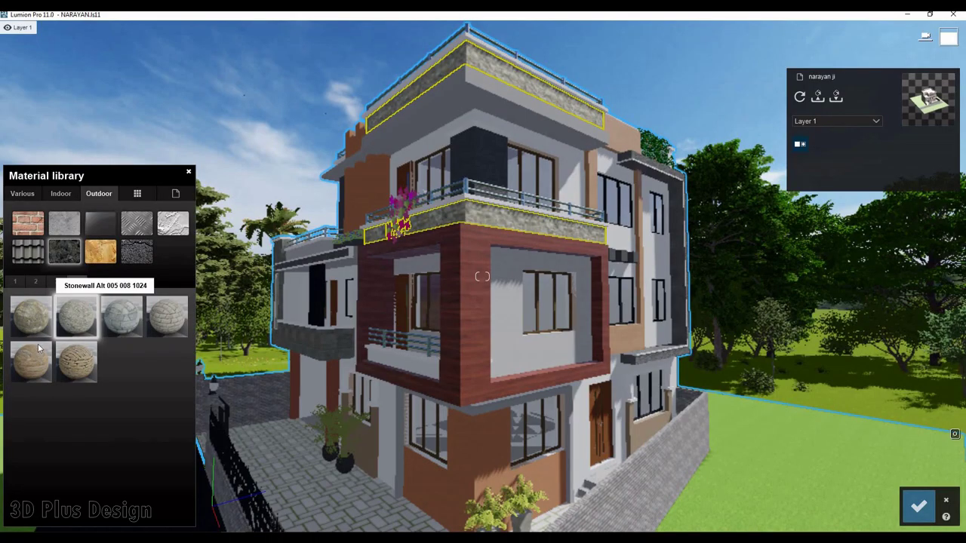
pyautogui.click(38, 345)
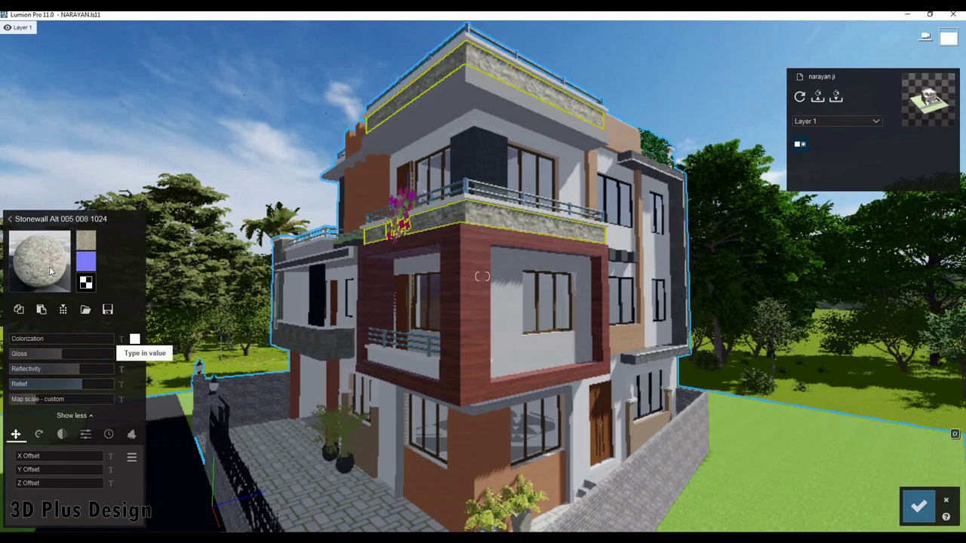
# - Try asphalt, then give the fascia bands a plain light Concrete finish and save
pyautogui.click(119, 278)
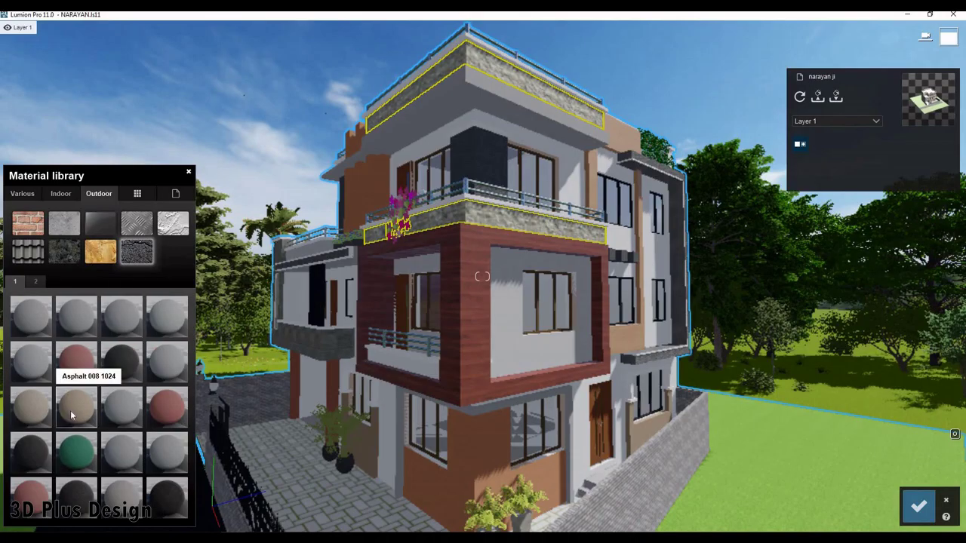
pyautogui.click(70, 411)
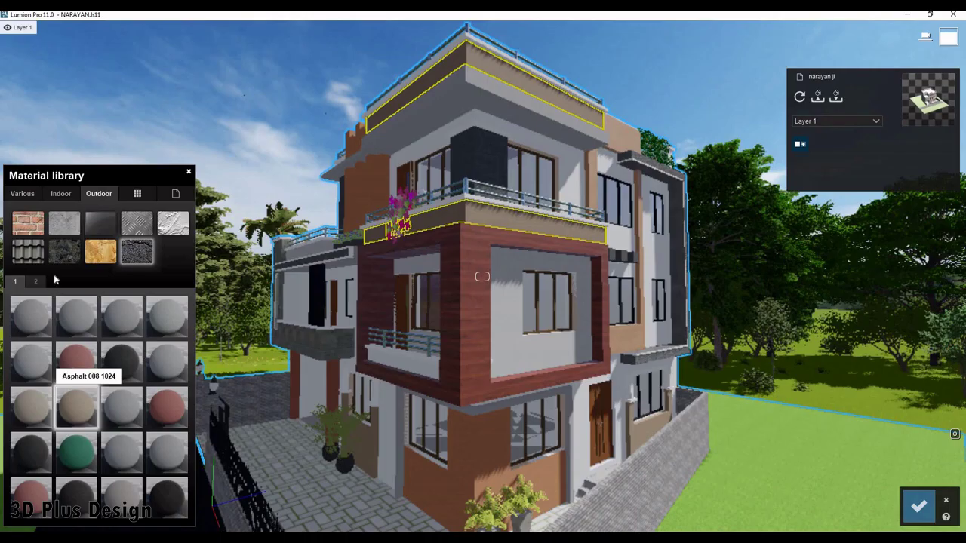
pyautogui.click(56, 229)
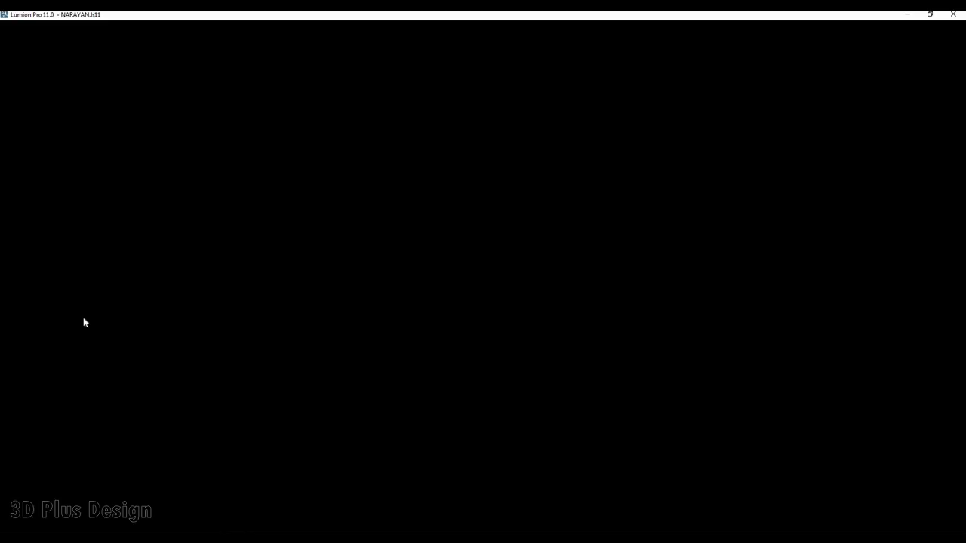
pyautogui.click(64, 223)
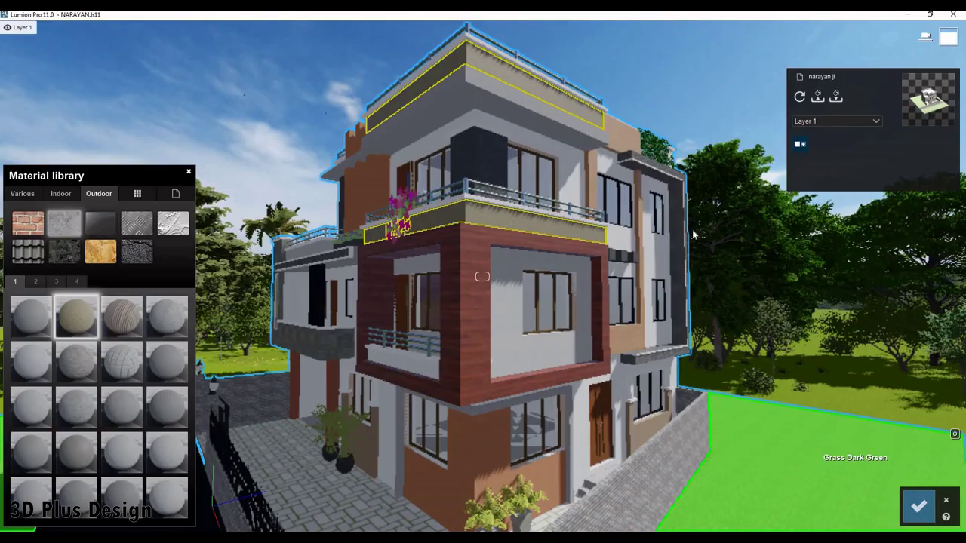
pyautogui.click(918, 505)
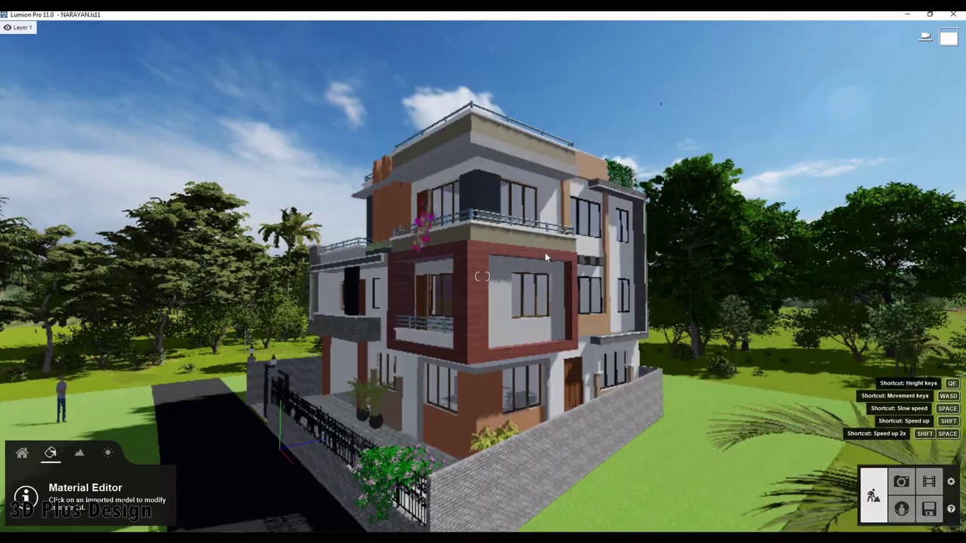
pyautogui.moveTo(545, 256); pyautogui.dragTo(181, 261, button='right')
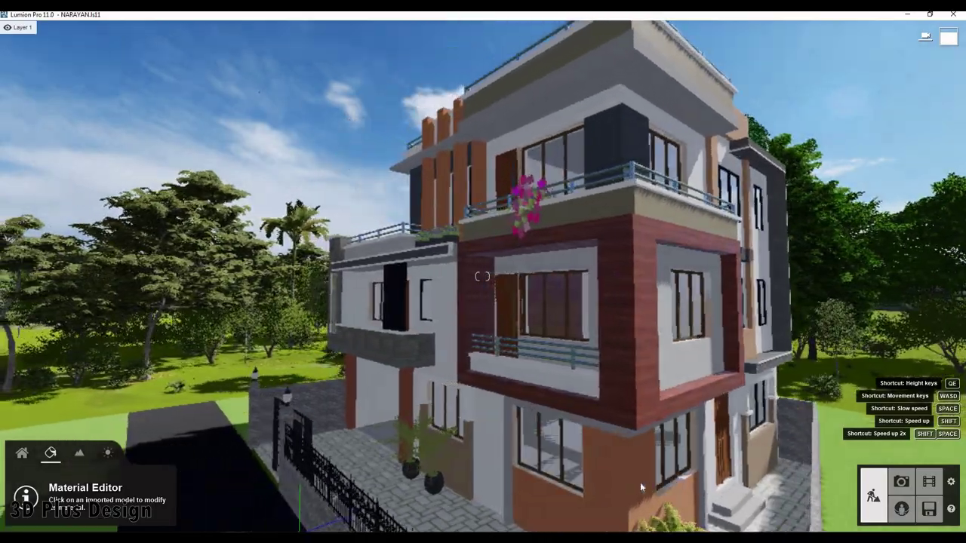
pyautogui.click(640, 482)
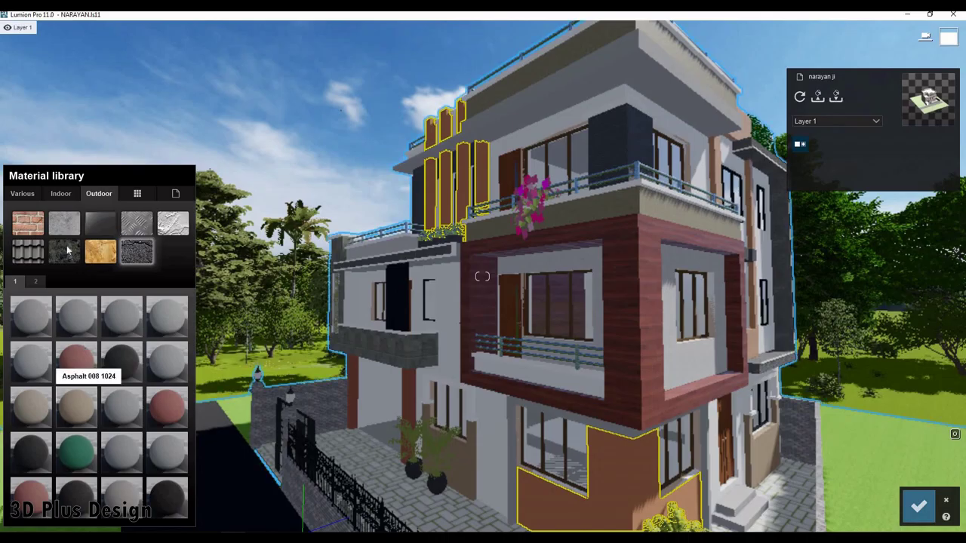
pyautogui.click(55, 241)
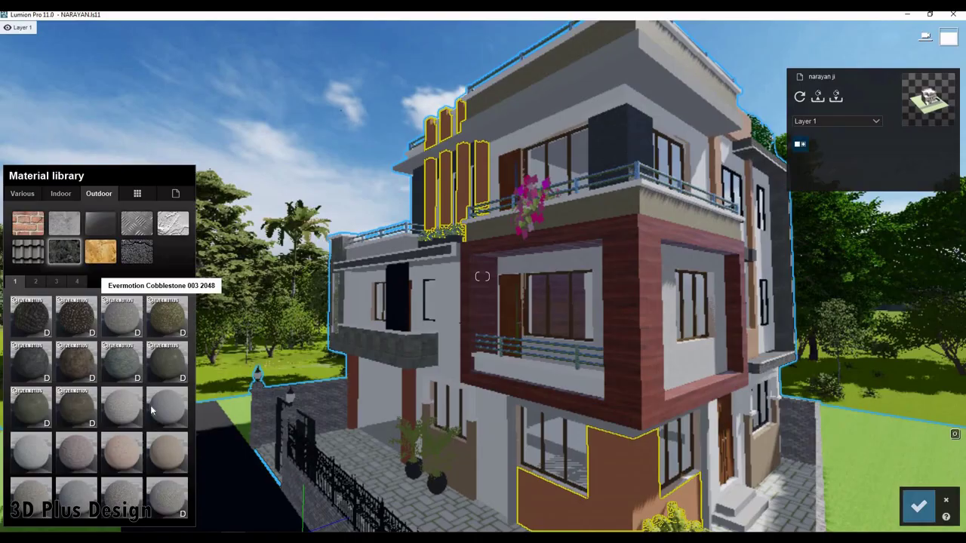
pyautogui.click(28, 224)
pyautogui.click(75, 407)
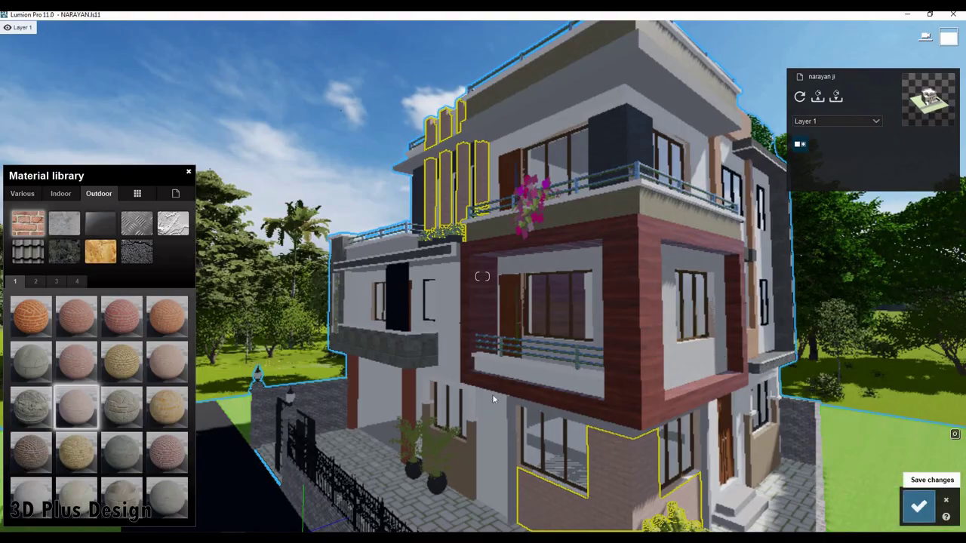
pyautogui.click(918, 506)
pyautogui.scroll(5, 508, 472)
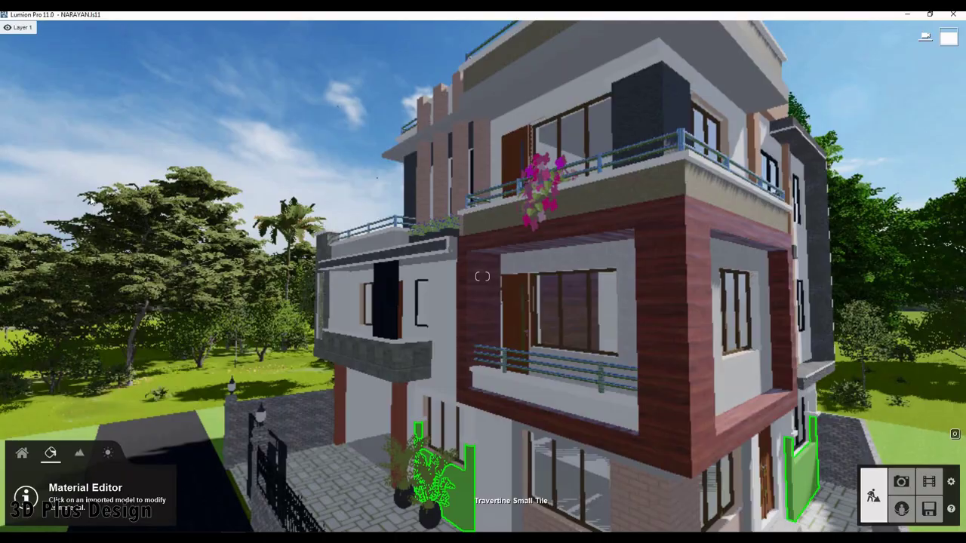
pyautogui.click(438, 475)
pyautogui.click(84, 286)
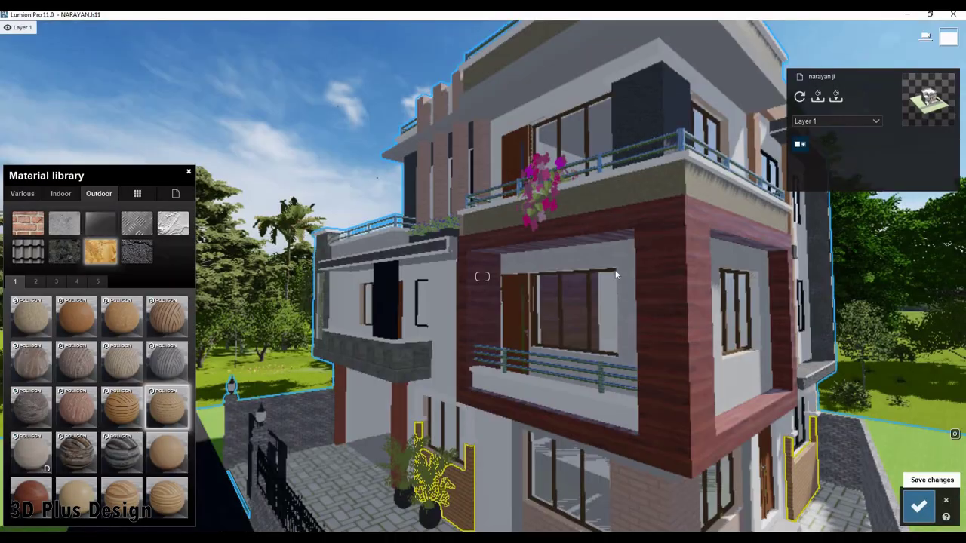
pyautogui.click(920, 506)
pyautogui.scroll(-3, 620, 275)
# - Give the vertical window grille a blue-grey material from Outdoor > Metal
pyautogui.scroll(4, 616, 269)
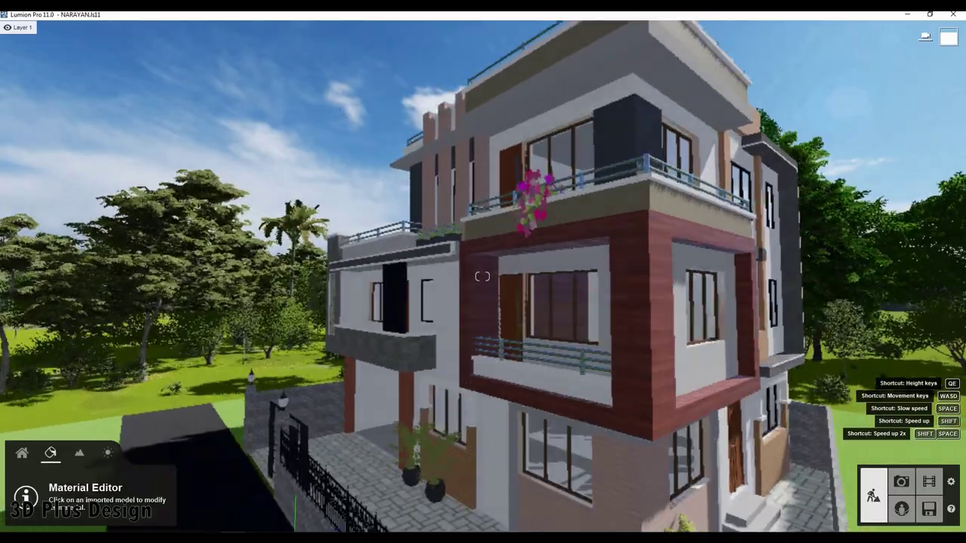
pyautogui.moveTo(616, 270)
pyautogui.mouseDown(button='right')
pyautogui.moveTo(514, 287)
pyautogui.moveTo(425, 328)
pyautogui.mouseUp(button='right')
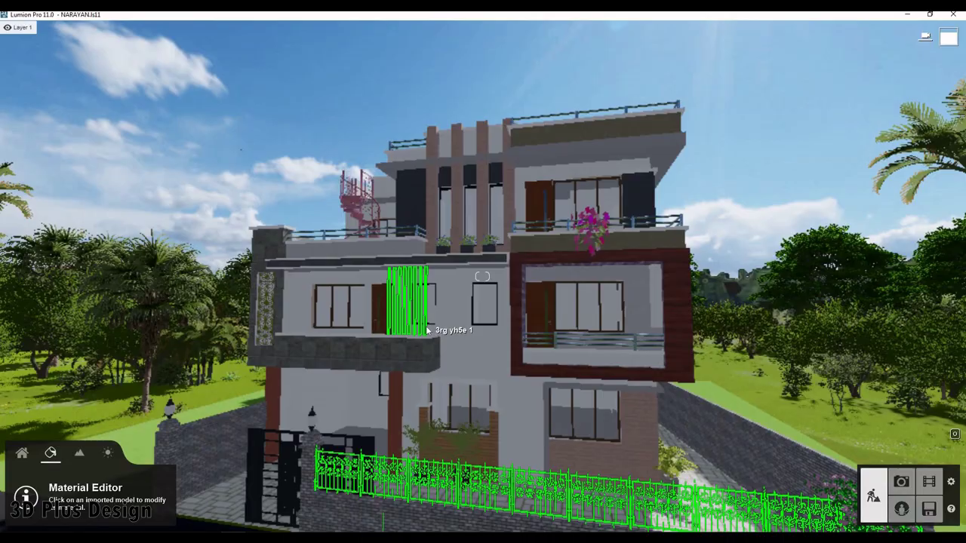
pyautogui.click(115, 228)
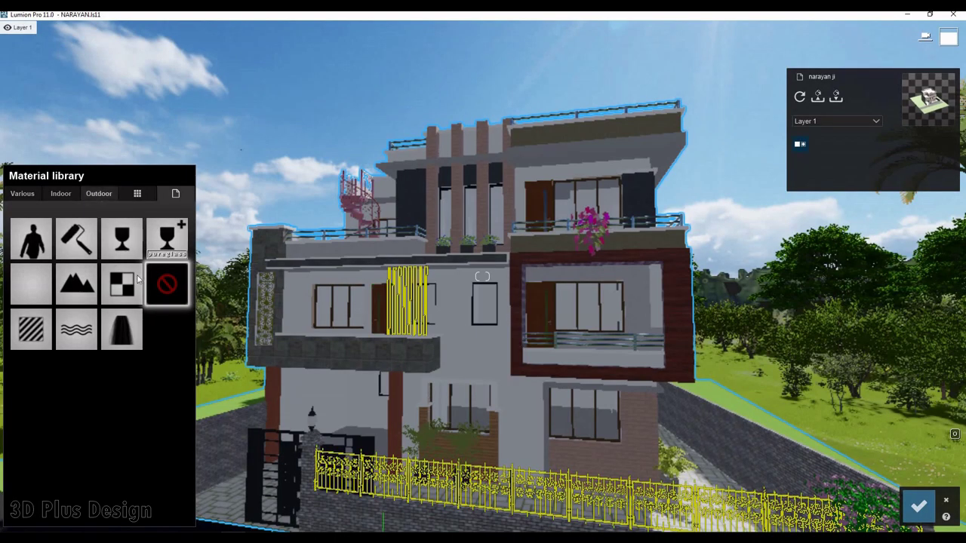
pyautogui.click(136, 281)
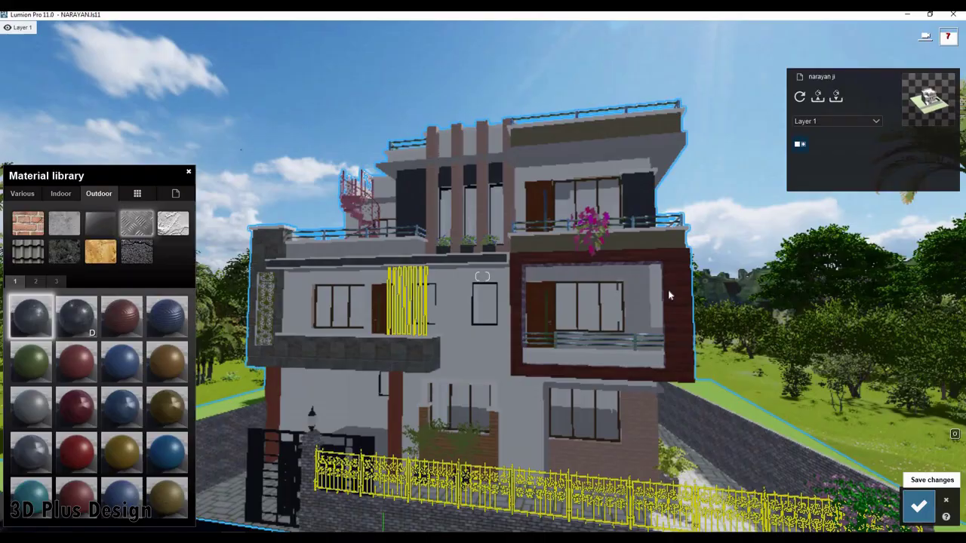
pyautogui.scroll(5, 655, 283)
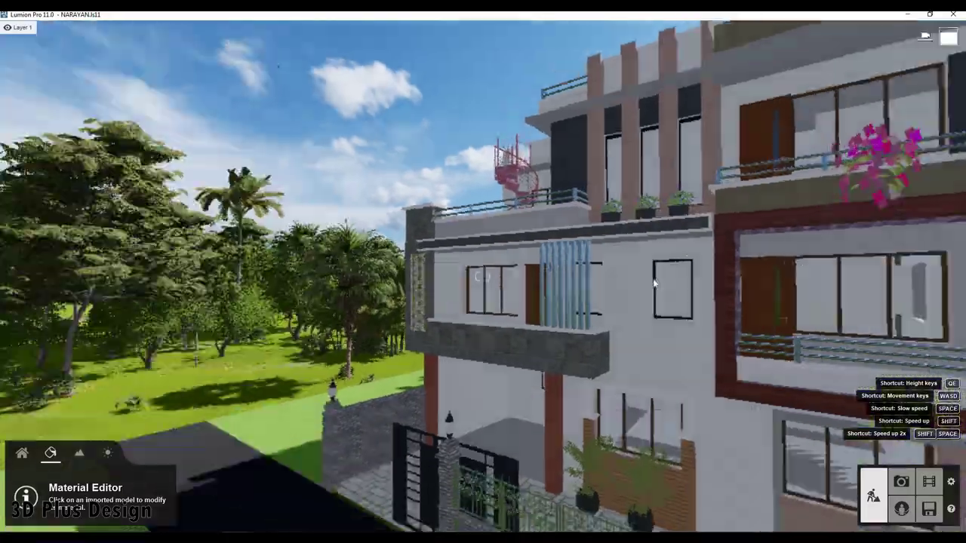
pyautogui.scroll(-3, 655, 283)
pyautogui.scroll(-3, 664, 279)
pyautogui.scroll(5, 676, 274)
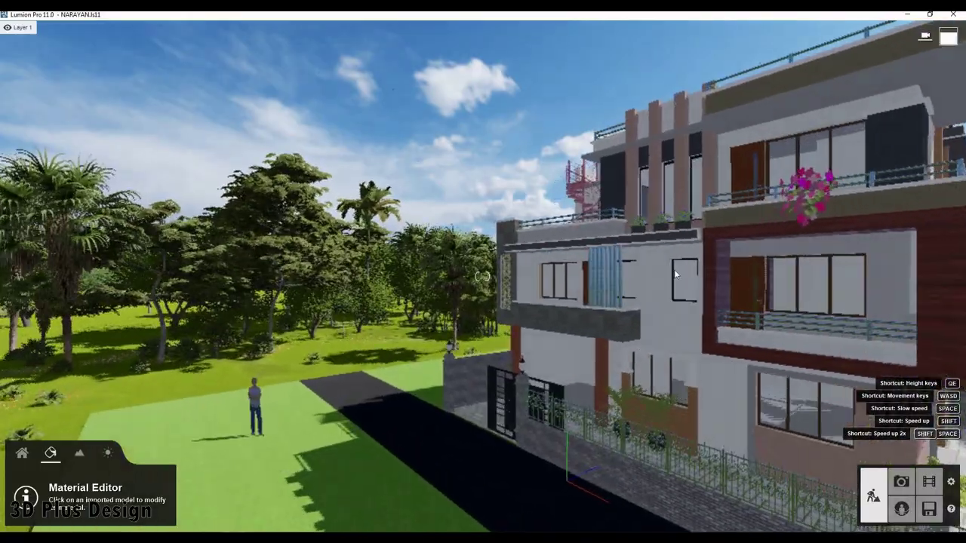
pyautogui.scroll(-5, 687, 280)
pyautogui.scroll(-3, 688, 280)
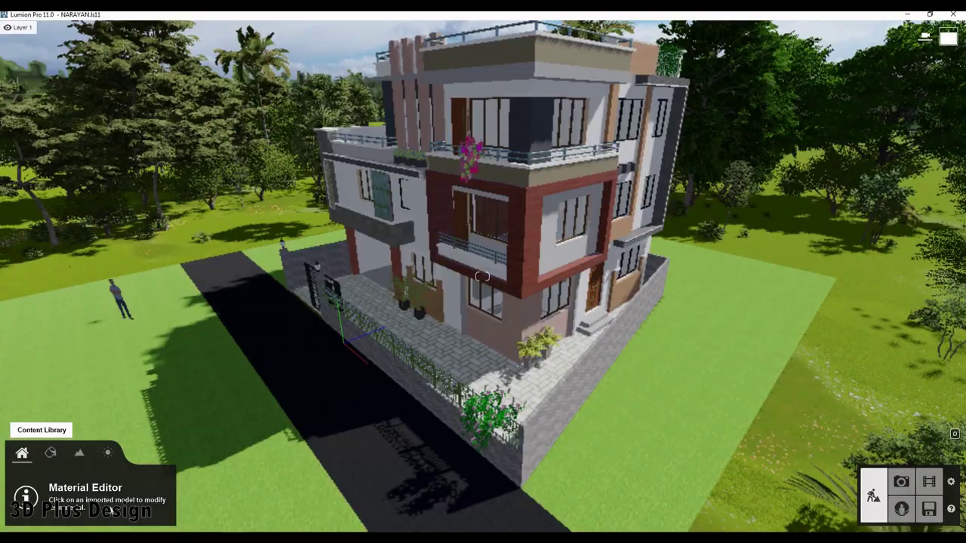
# - Place a car from the Transport library in the carport and a second car on the street
pyautogui.click(109, 512)
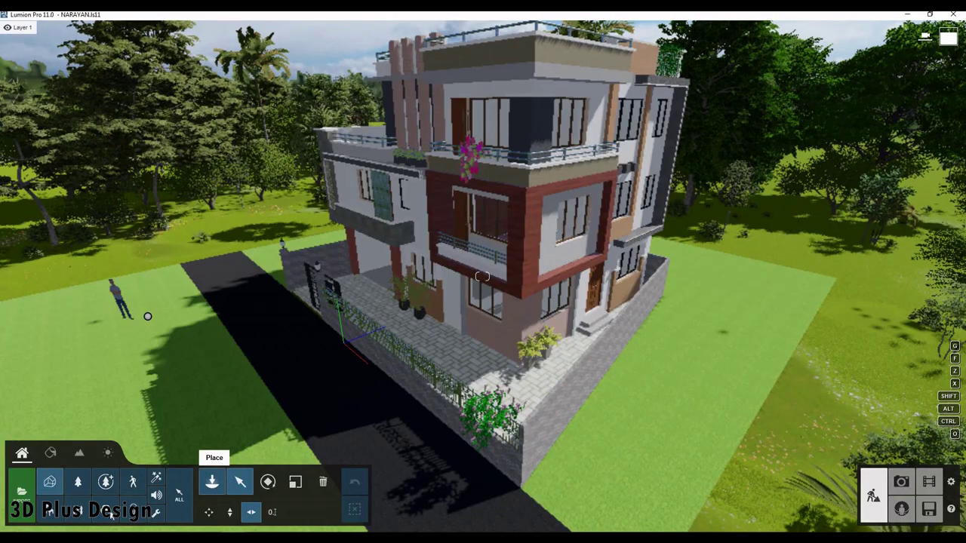
pyautogui.click(213, 482)
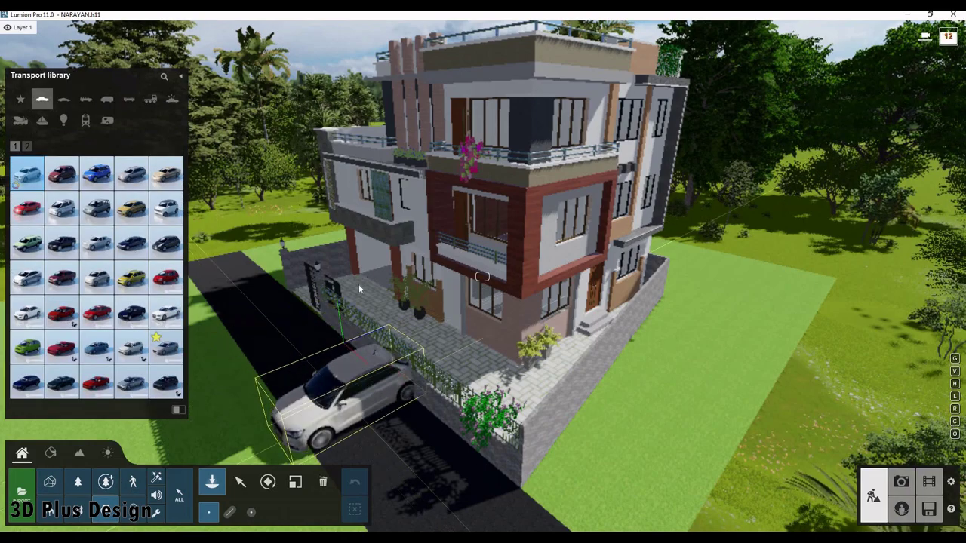
pyautogui.click(302, 273)
pyautogui.scroll(3, 343, 293)
pyautogui.moveTo(343, 289); pyautogui.dragTo(254, 398)
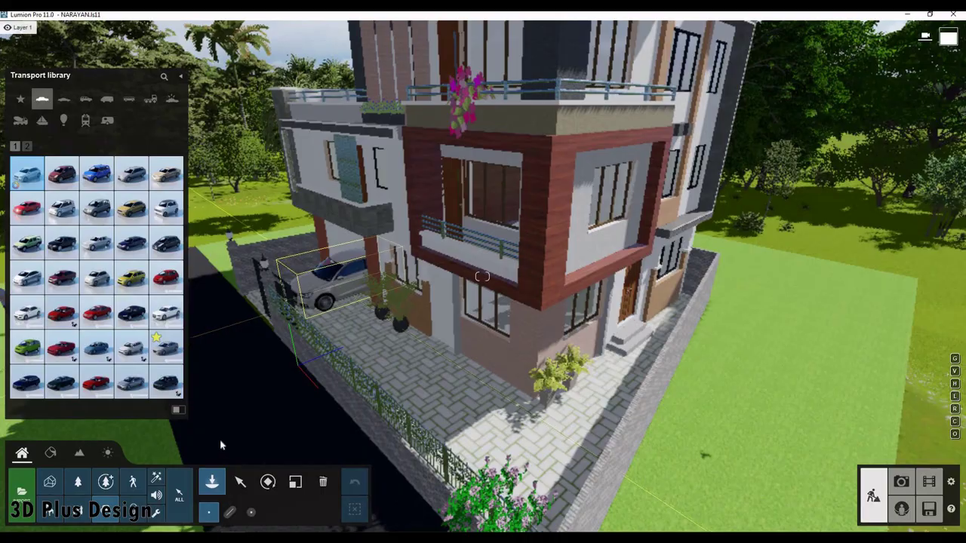
pyautogui.click(230, 369)
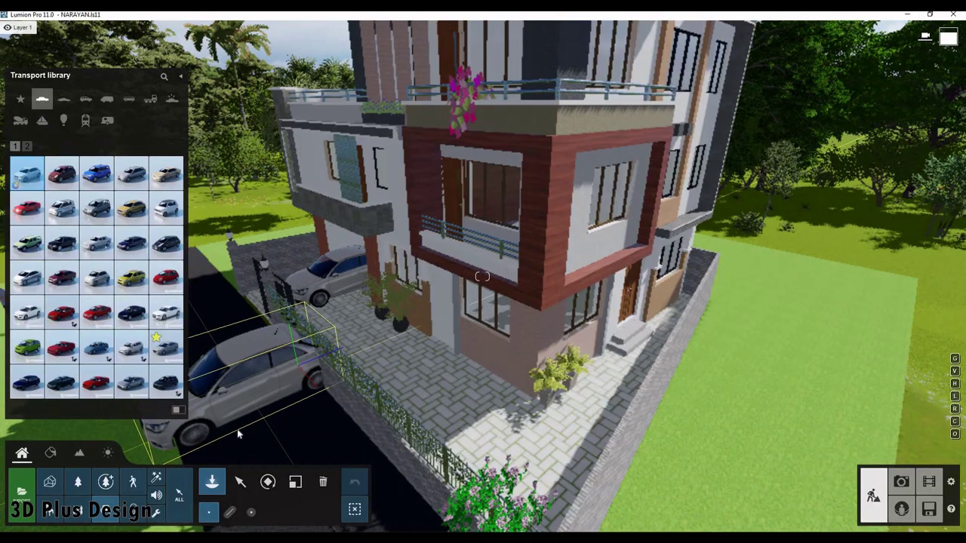
# - Rotate the street car to follow the road, then reposition it with Move horizontal
pyautogui.press('r')
pyautogui.moveTo(228, 359); pyautogui.dragTo(307, 282)
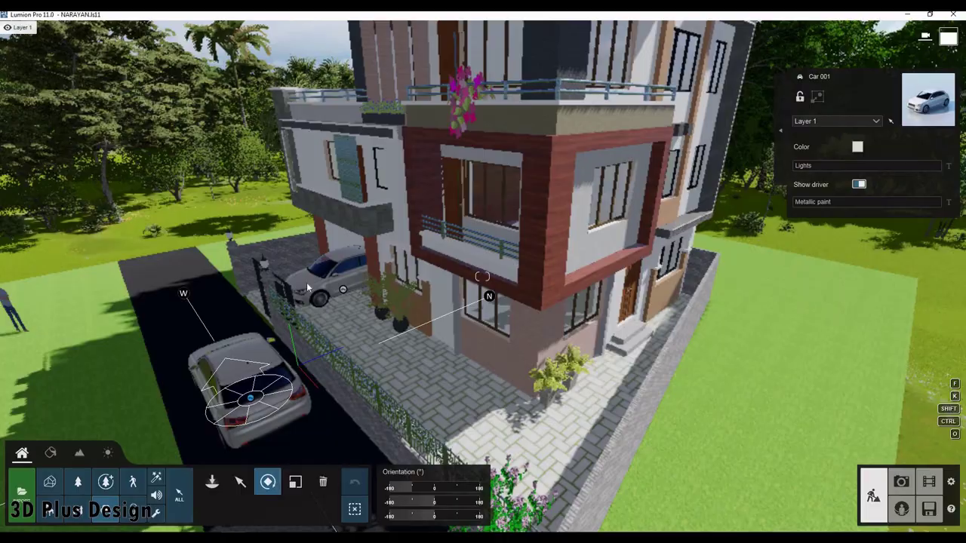
pyautogui.scroll(-3, 295, 337)
pyautogui.click(240, 482)
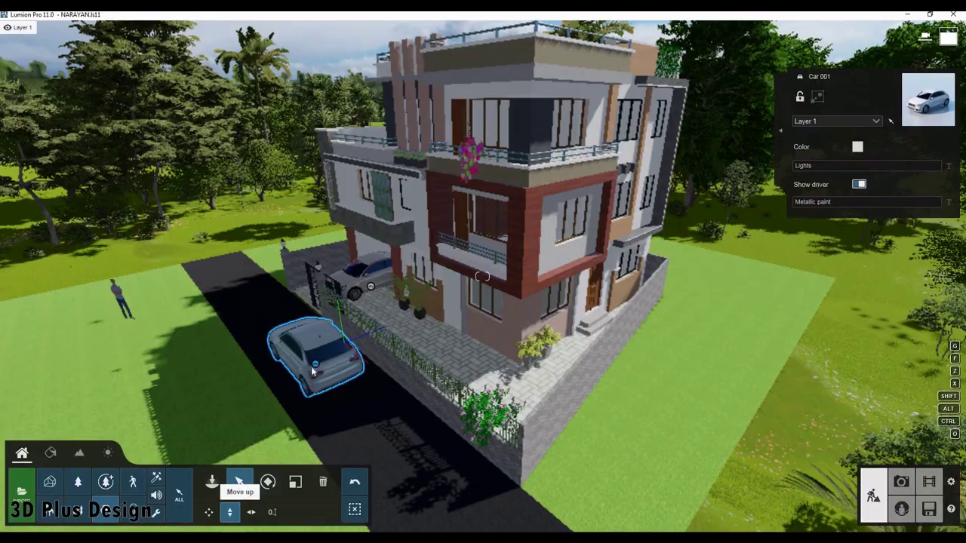
pyautogui.press('m')
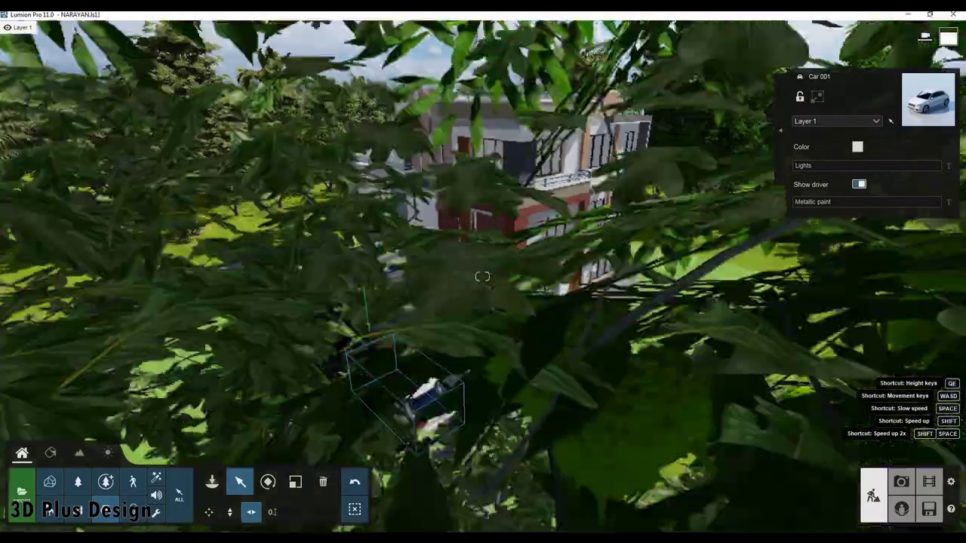
pyautogui.press('w')
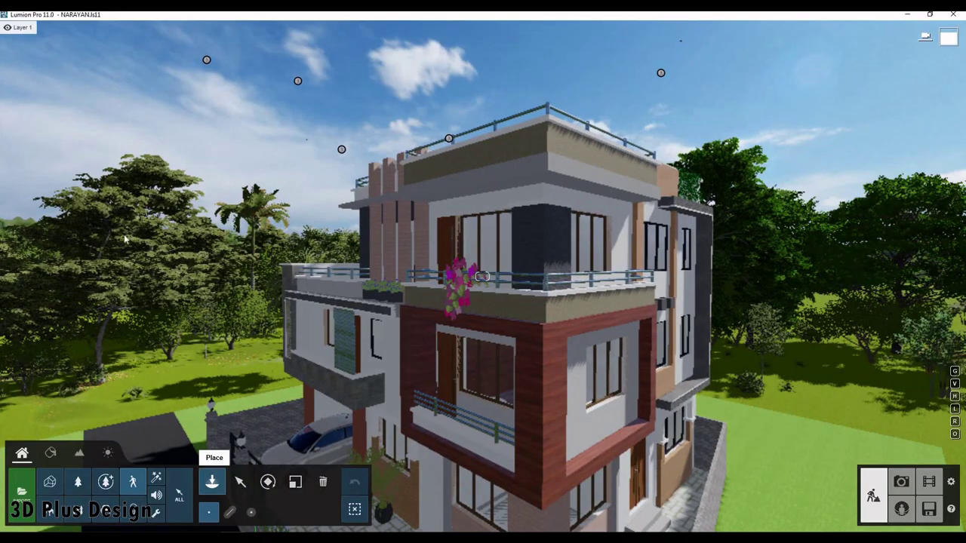
# - Place a walking woman from the Women category beside the balcony door
pyautogui.click(133, 482)
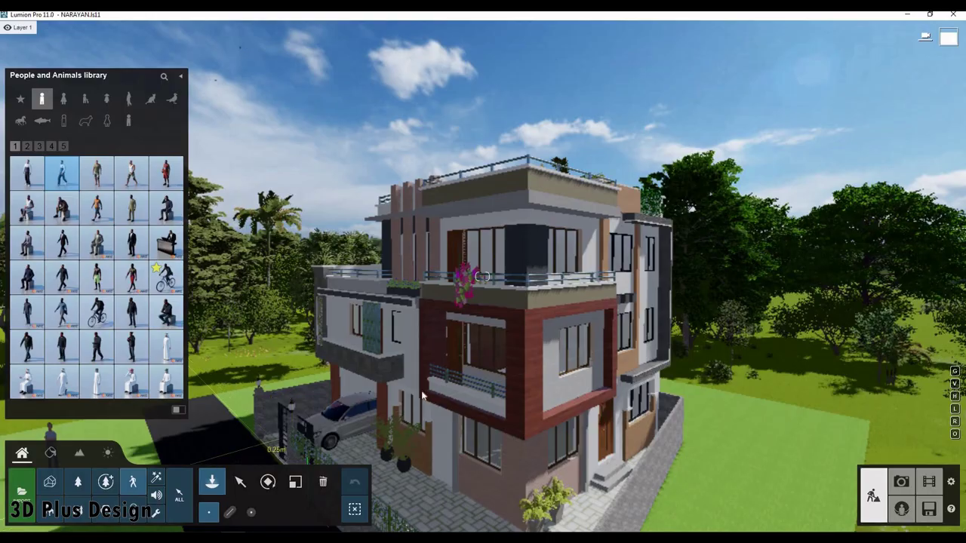
pyautogui.moveTo(273, 407); pyautogui.dragTo(412, 409, button='right')
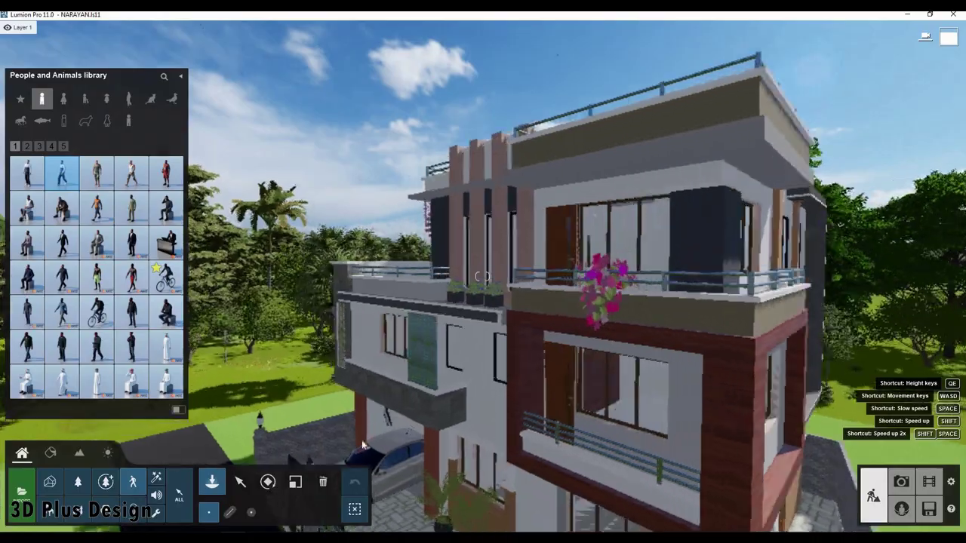
pyautogui.scroll(-5, 413, 409)
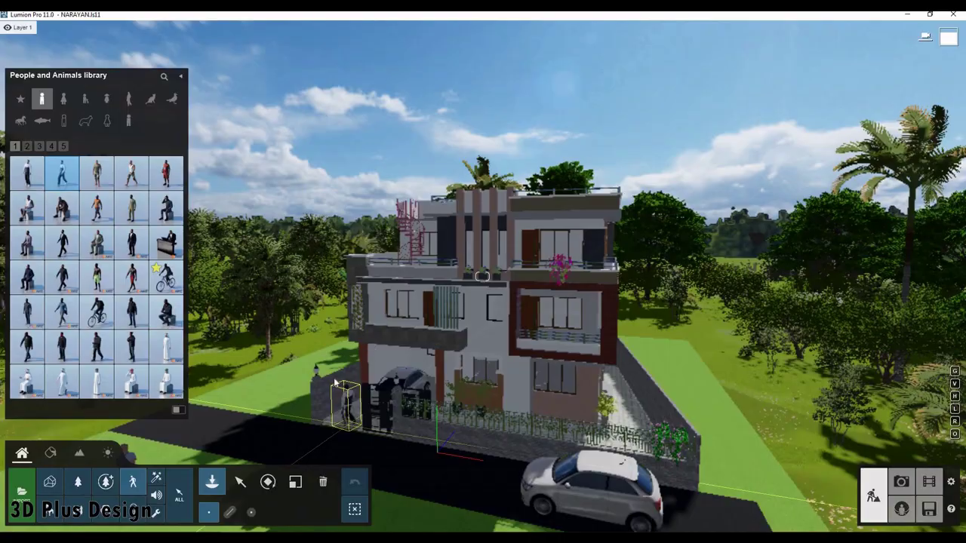
pyautogui.moveTo(370, 411)
pyautogui.mouseDown(button='right')
pyautogui.moveTo(358, 389)
pyautogui.moveTo(385, 334)
pyautogui.moveTo(47, 147)
pyautogui.mouseUp(button='right')
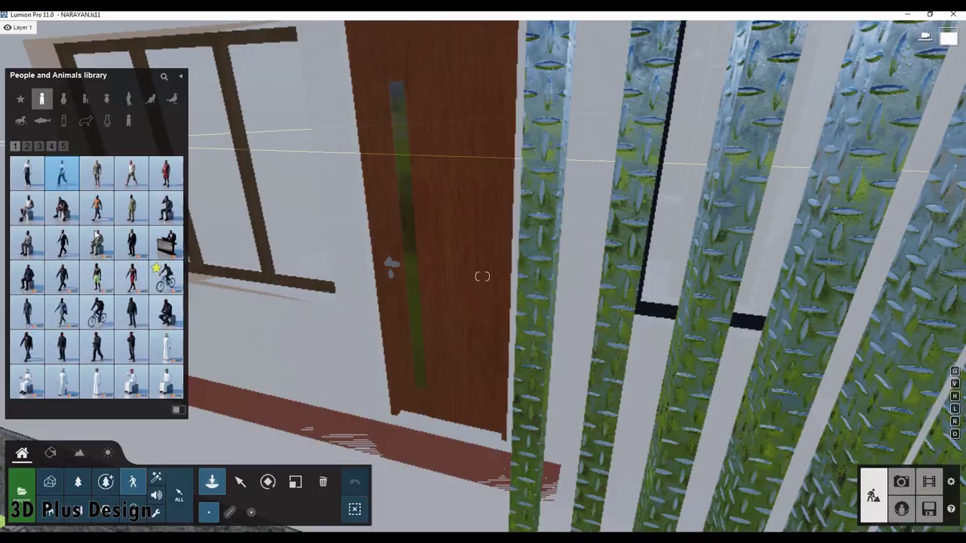
pyautogui.click(64, 98)
pyautogui.moveTo(97, 346)
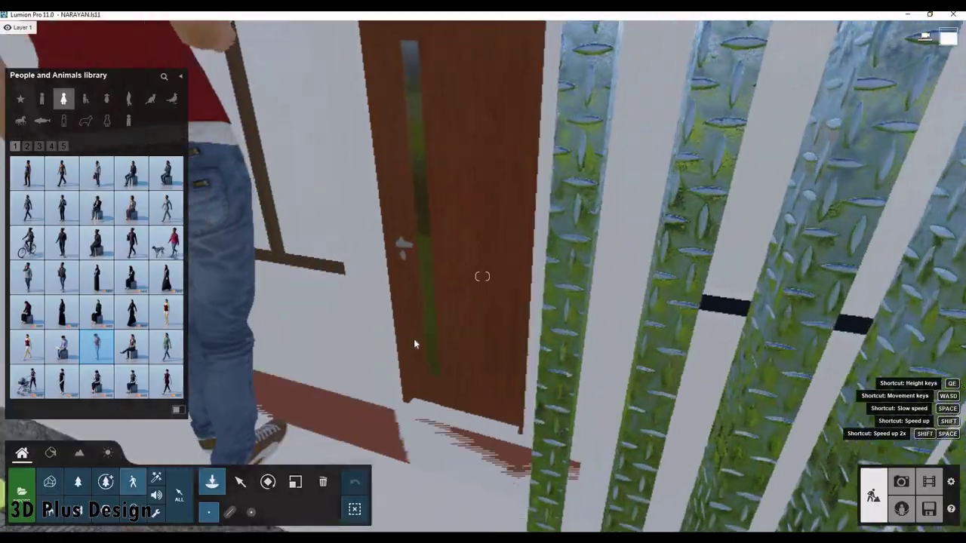
pyautogui.moveTo(414, 338)
pyautogui.mouseDown(button='right')
pyautogui.moveTo(398, 356)
pyautogui.moveTo(452, 371)
pyautogui.moveTo(457, 452)
pyautogui.mouseUp(button='right')
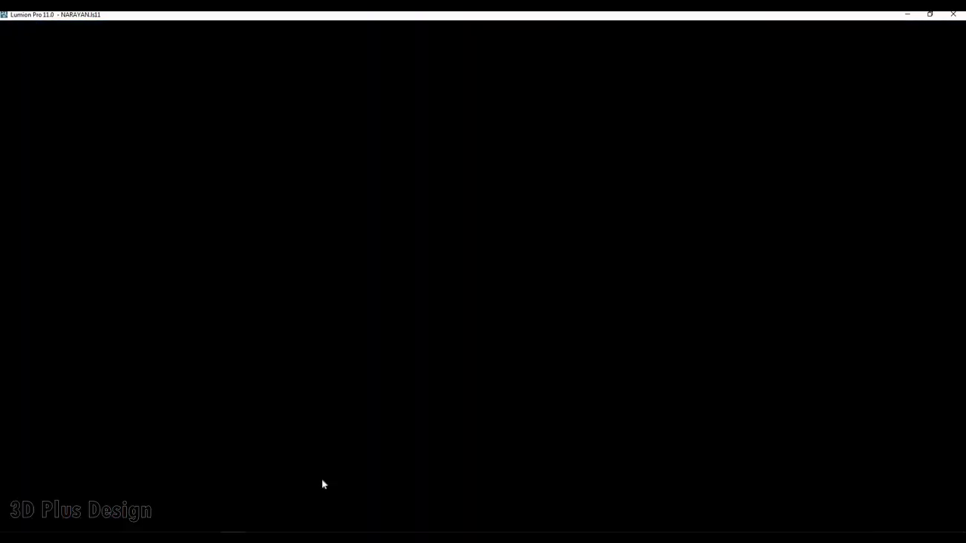
# - Delete the woman by the door and try placing women figures on the balcony
pyautogui.click(322, 482)
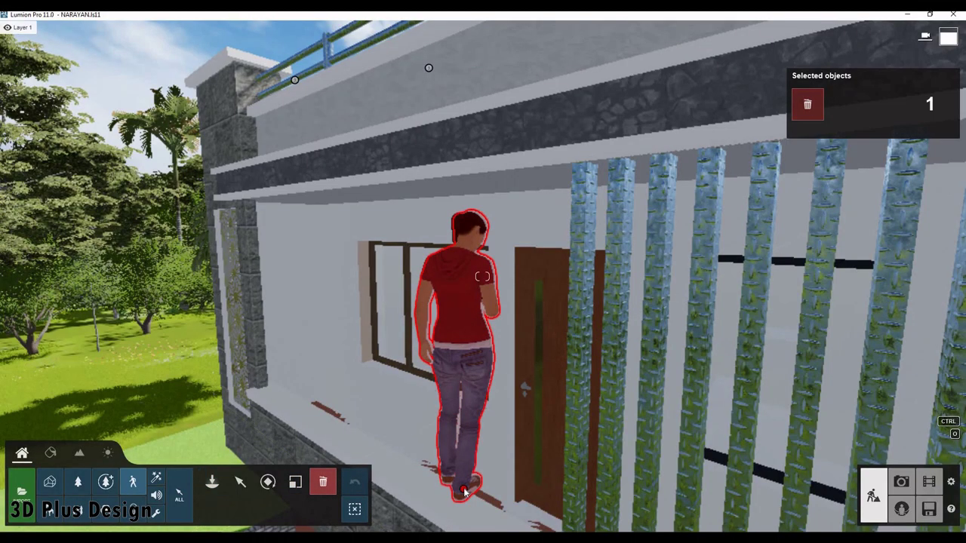
pyautogui.click(466, 492)
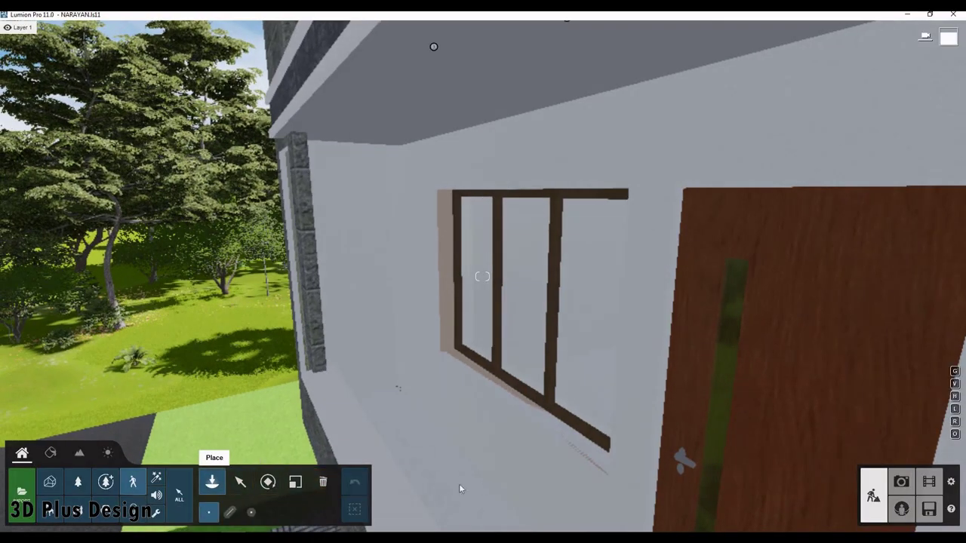
pyautogui.click(212, 482)
pyautogui.click(415, 483)
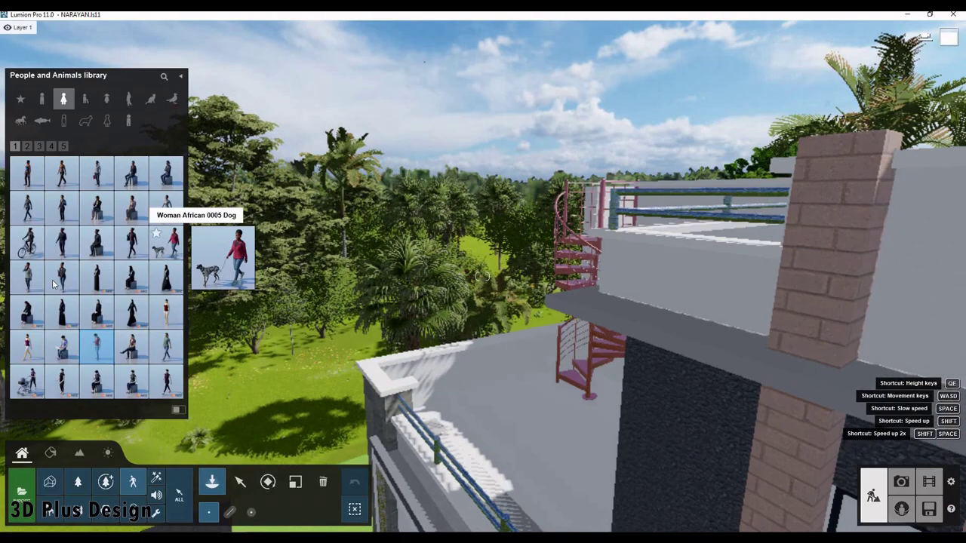
pyautogui.moveTo(27, 276)
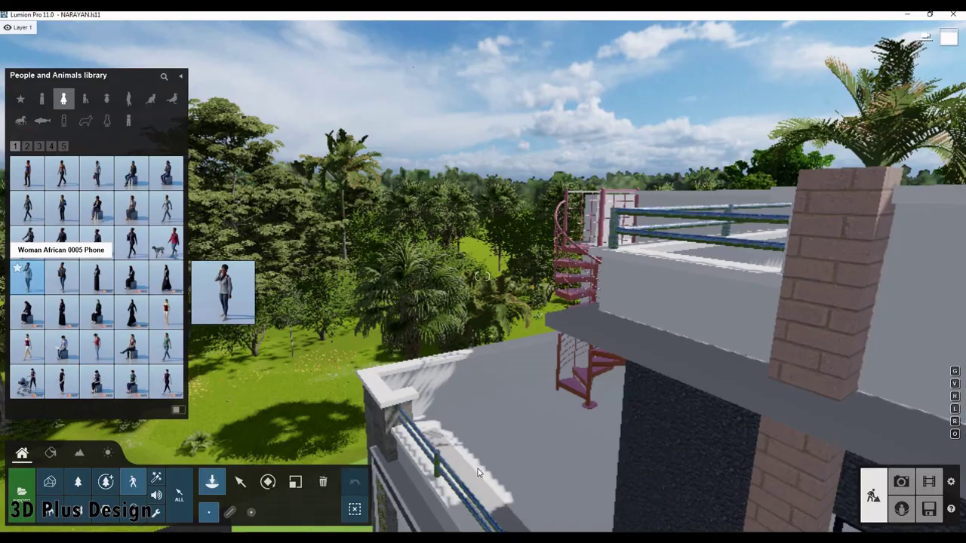
pyautogui.click(478, 469)
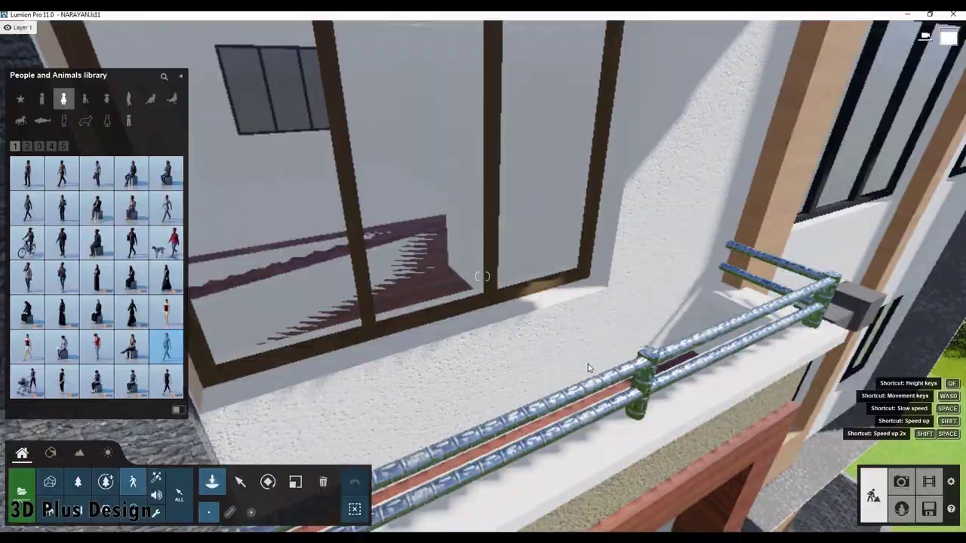
pyautogui.click(588, 365)
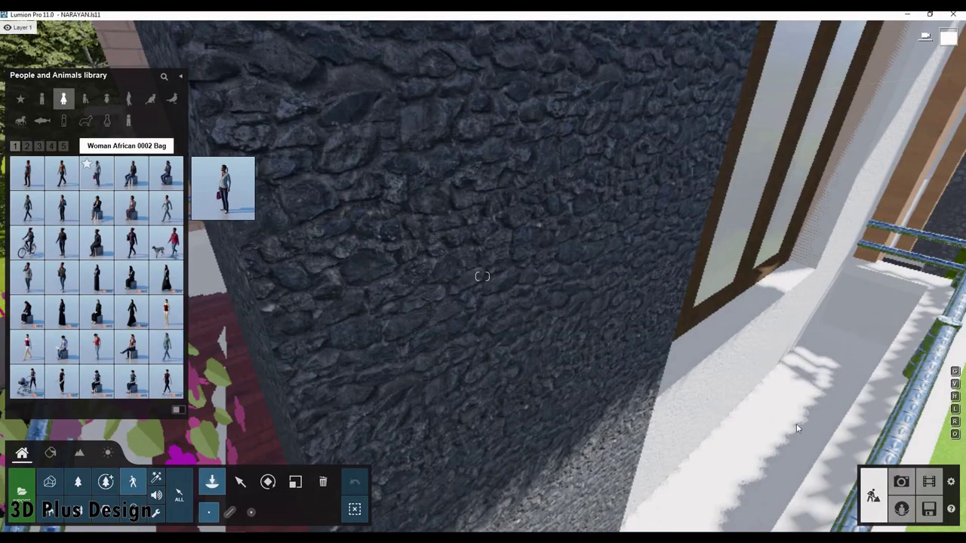
pyautogui.click(796, 423)
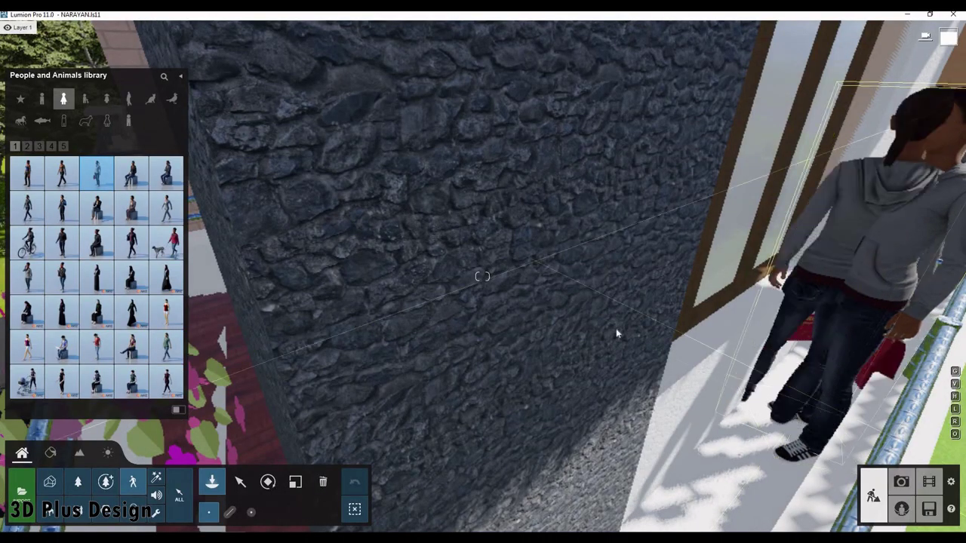
# - Place one person on the paving and two women side by side on the rooftop
pyautogui.scroll(-10, 615, 333)
pyautogui.scroll(-10, 413, 214)
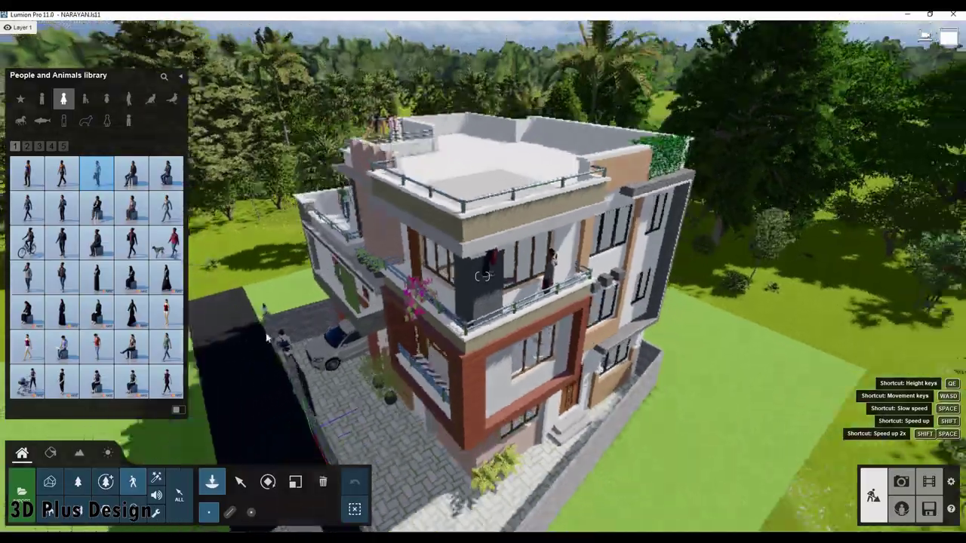
pyautogui.scroll(-5, 268, 339)
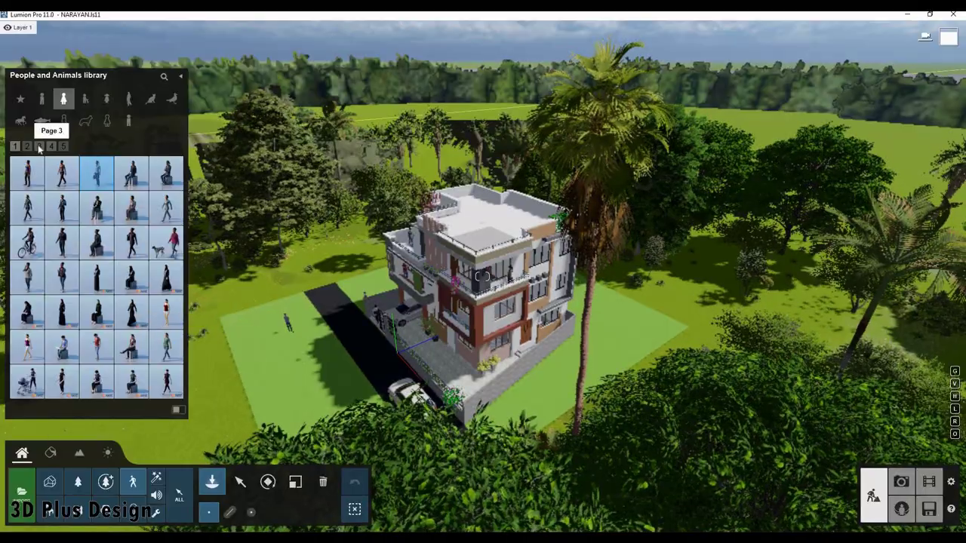
pyautogui.scroll(-1, 134, 232)
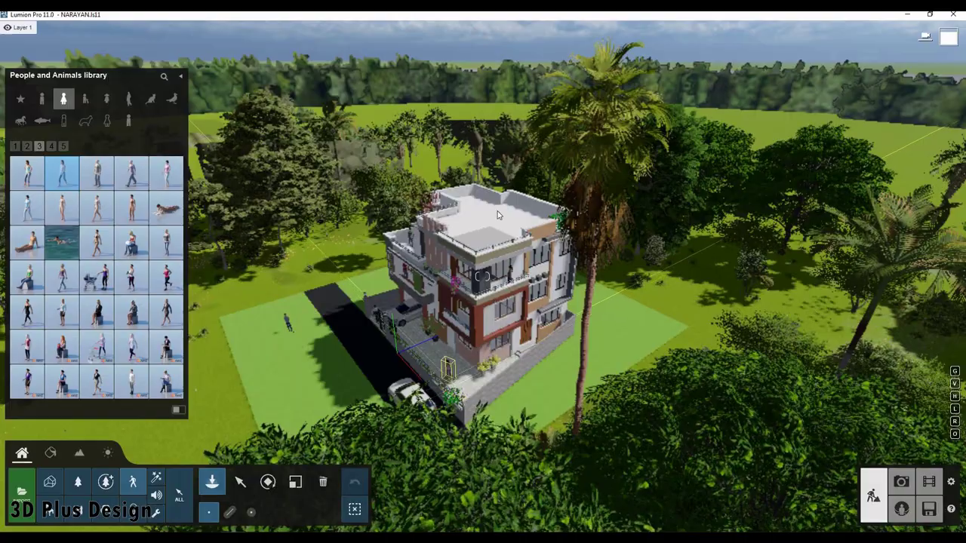
pyautogui.click(451, 375)
pyautogui.scroll(3, 452, 227)
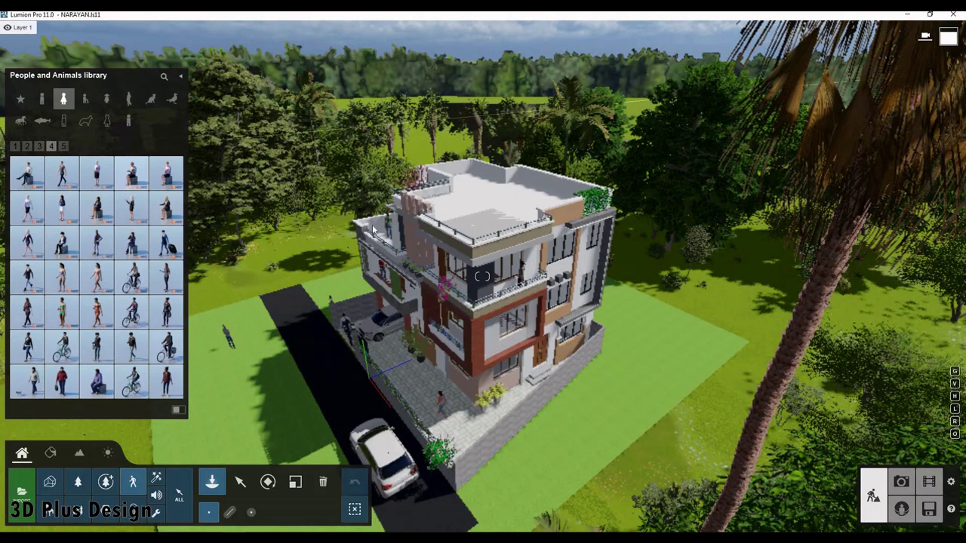
pyautogui.click(467, 222)
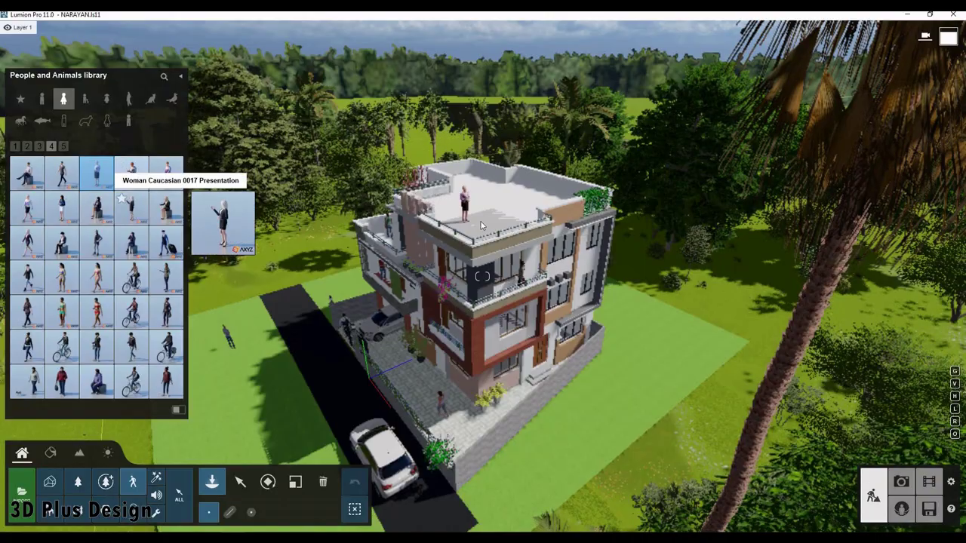
pyautogui.click(480, 228)
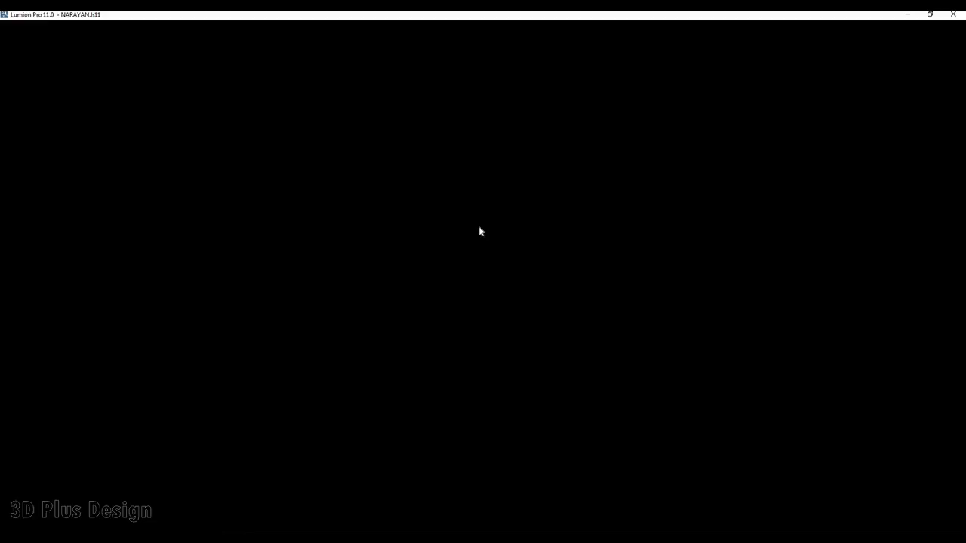
pyautogui.scroll(5, 467, 258)
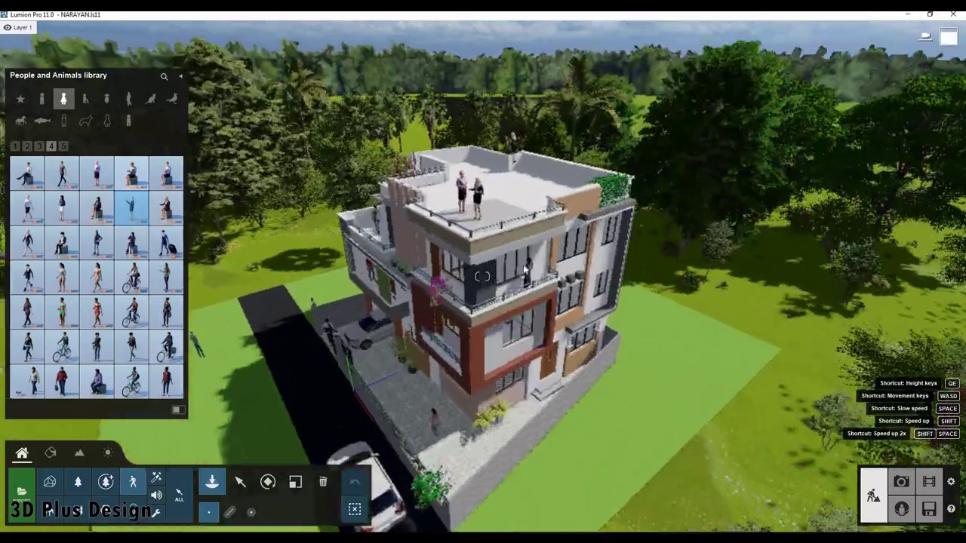
pyautogui.scroll(-5, 473, 78)
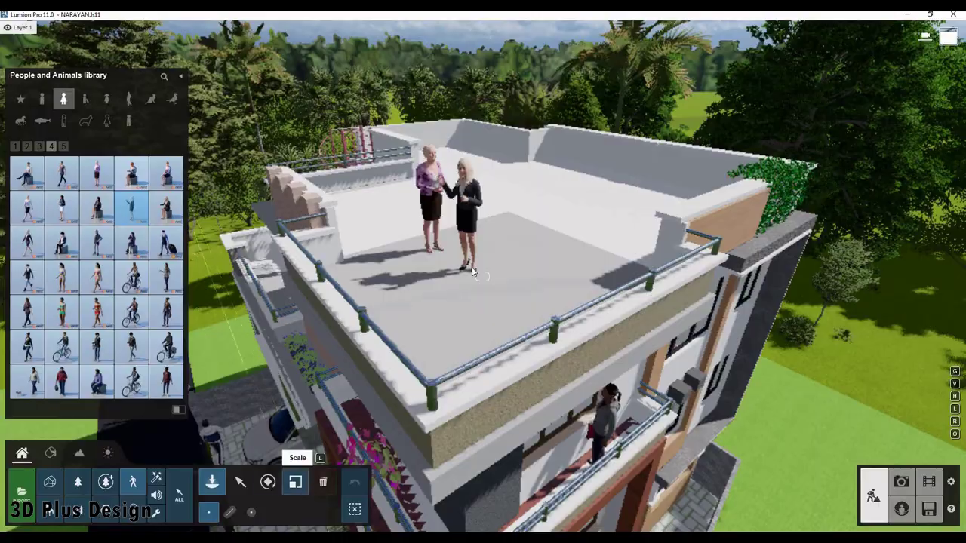
# - Turn the rooftop woman to face her companion and save the project
pyautogui.click(268, 482)
pyautogui.click(461, 269)
pyautogui.moveTo(462, 269); pyautogui.dragTo(495, 236)
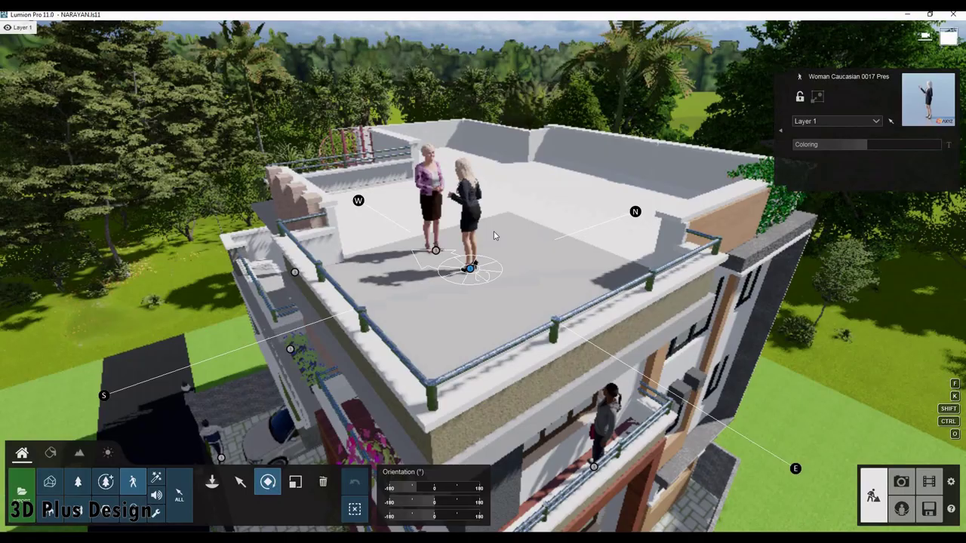
pyautogui.moveTo(495, 236); pyautogui.dragTo(509, 255, button='right')
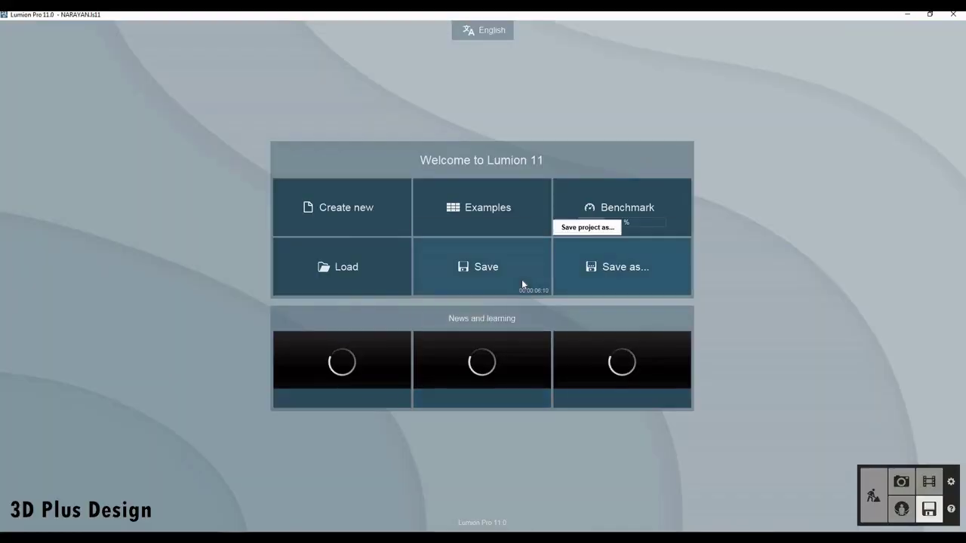
pyautogui.click(522, 279)
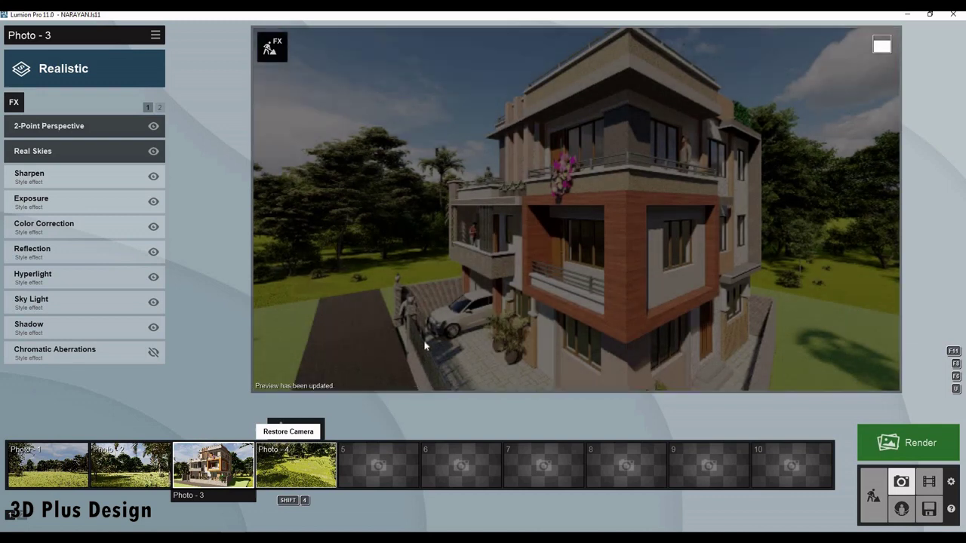
pyautogui.moveTo(213, 465)
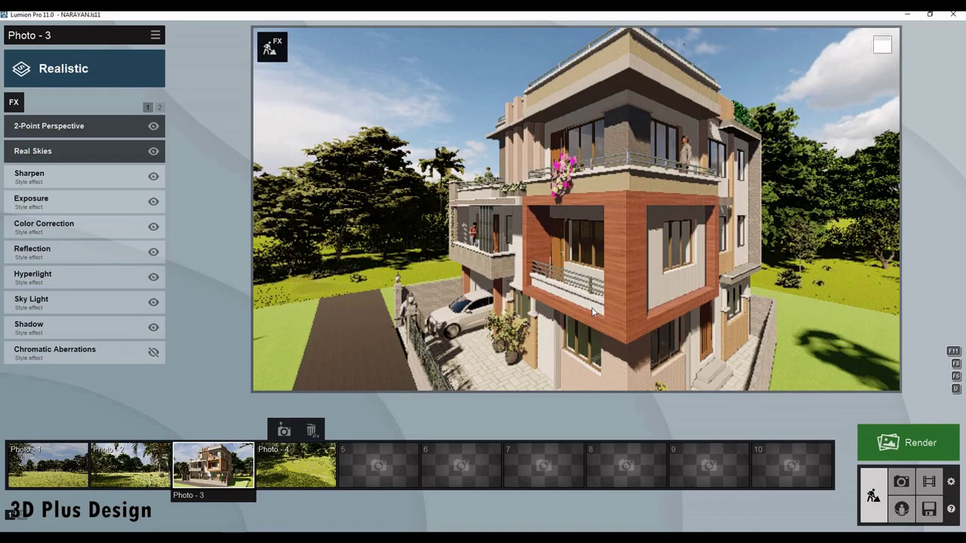
# - Back in Build mode, place a walking woman from people page 4 on the middle balcony
pyautogui.click(873, 495)
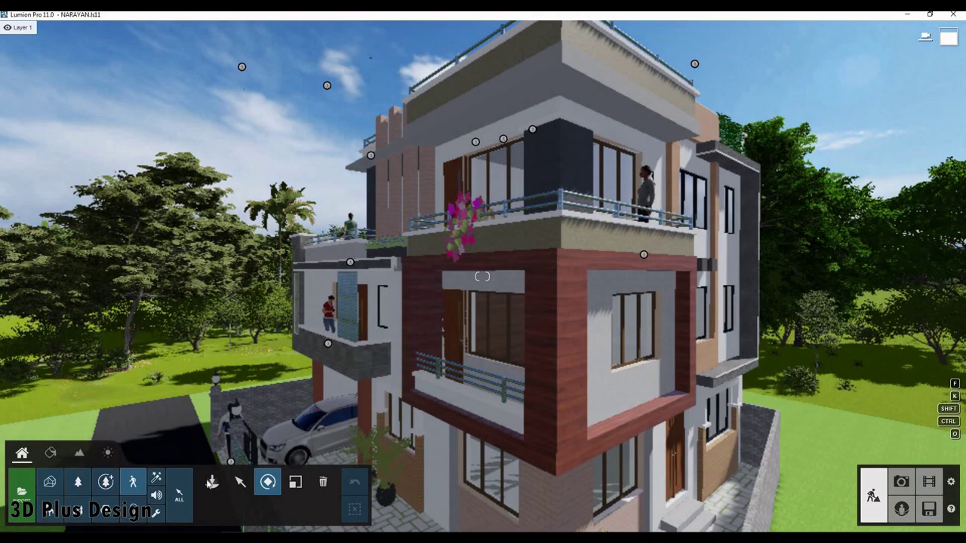
pyautogui.click(75, 191)
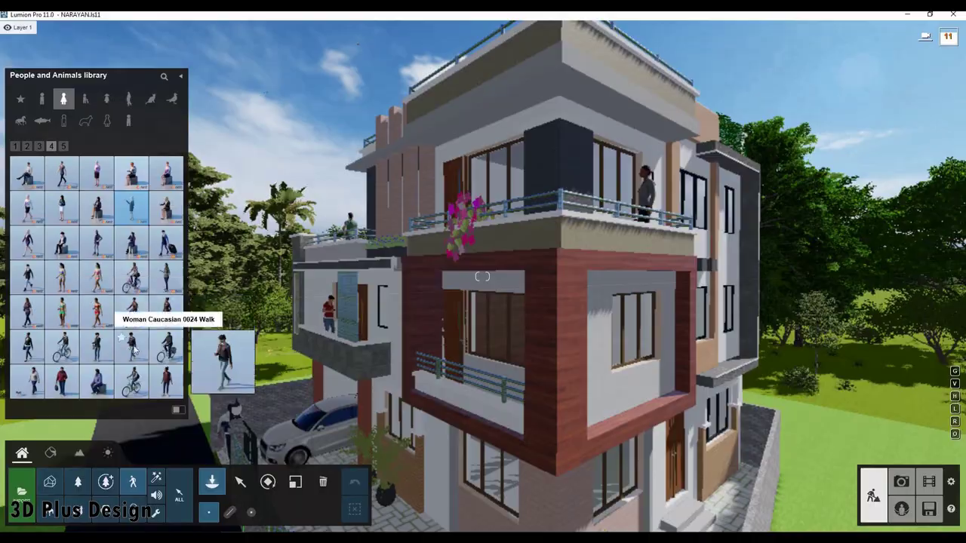
pyautogui.click(52, 148)
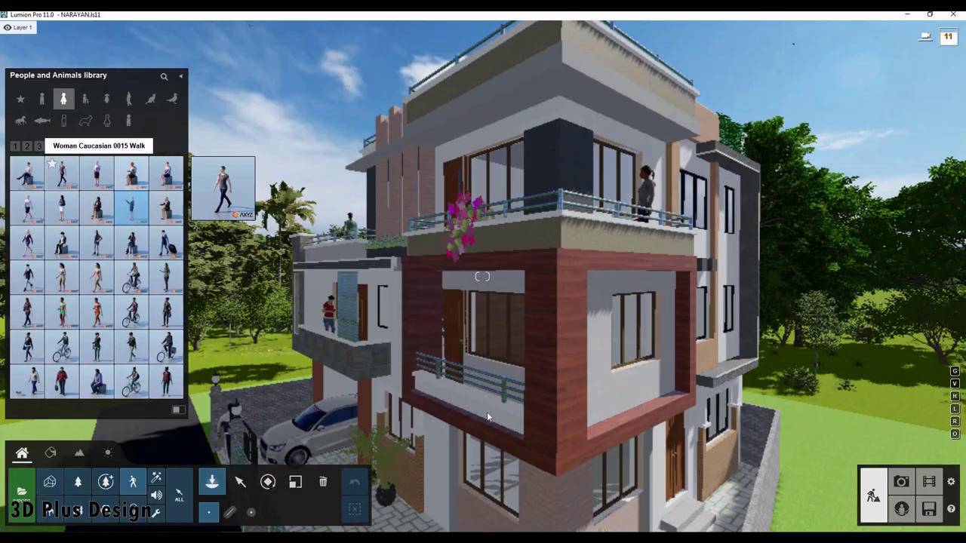
pyautogui.scroll(5, 488, 413)
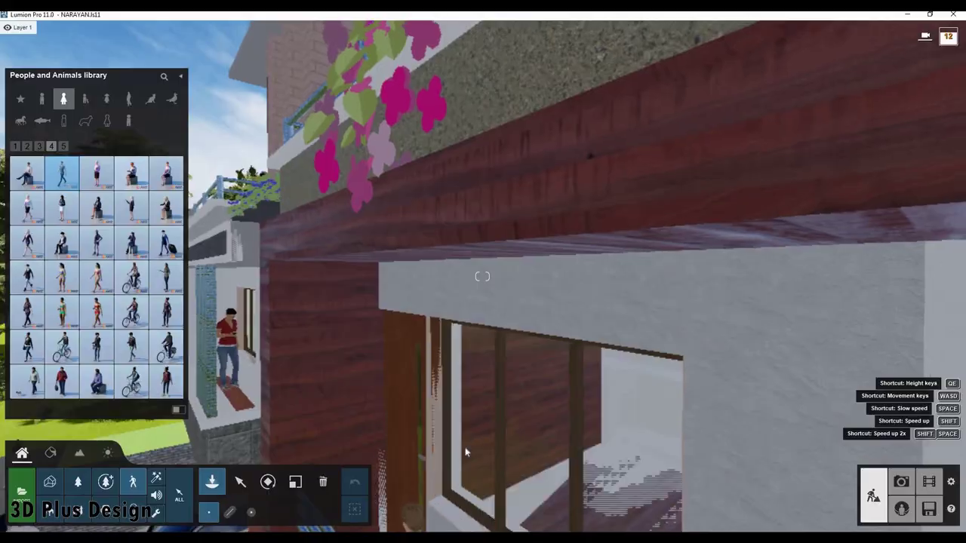
pyautogui.scroll(-3, 461, 455)
pyautogui.click(460, 456)
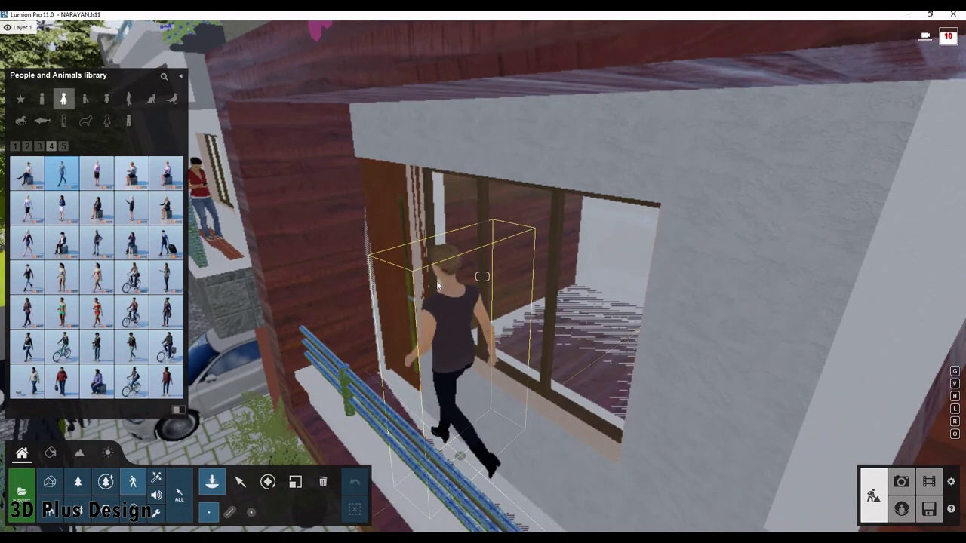
# - Remove the stray figure from the grass and save the project
pyautogui.scroll(-5, 483, 310)
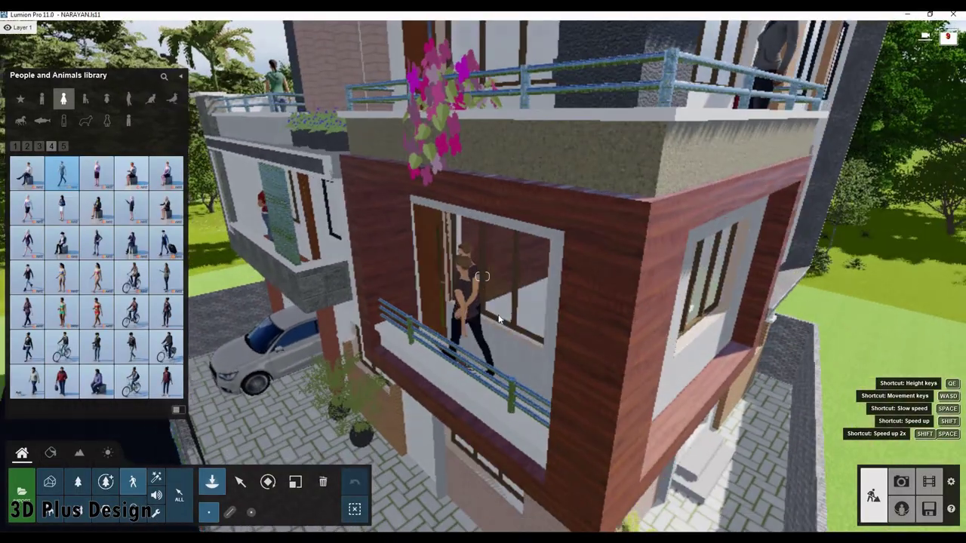
pyautogui.scroll(-5, 498, 320)
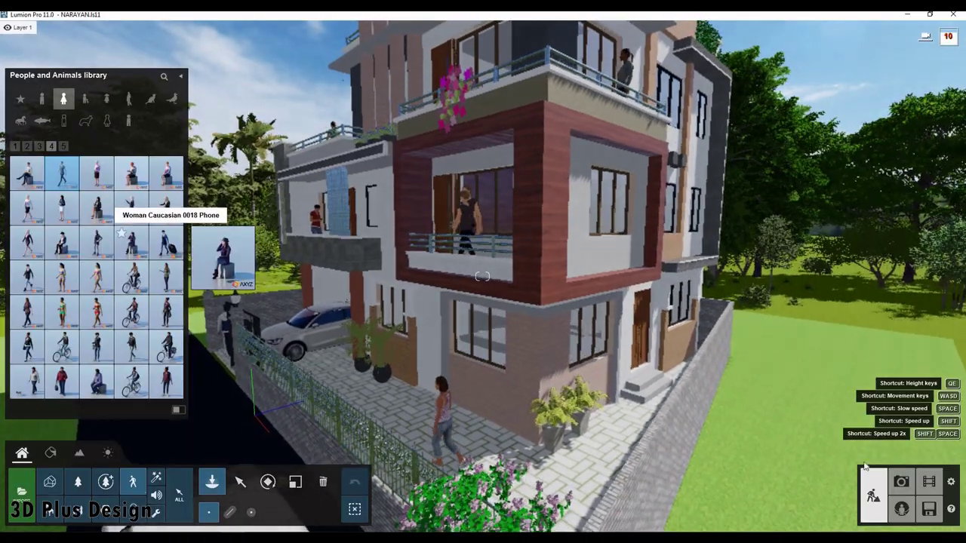
pyautogui.hotkey('ctrl', 'z')
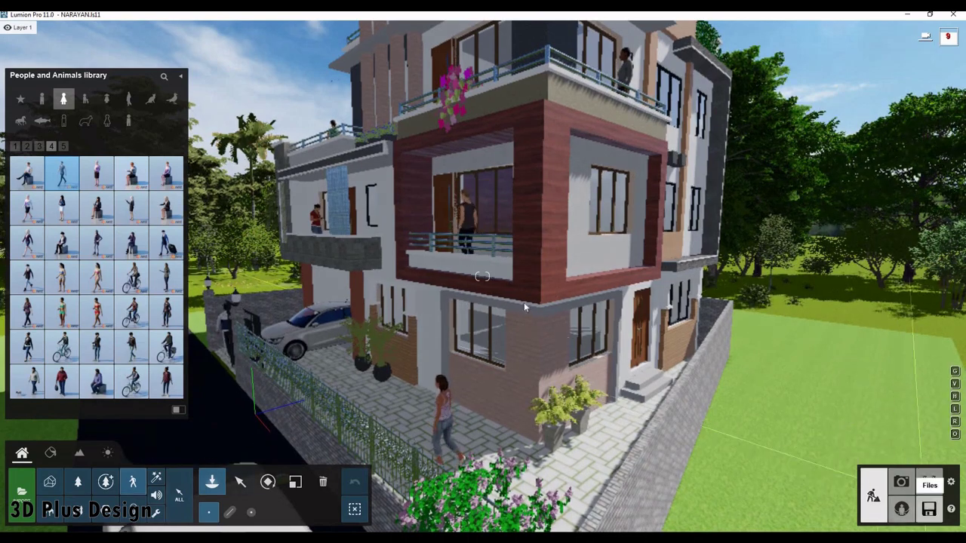
pyautogui.hotkey('ctrl', 's')
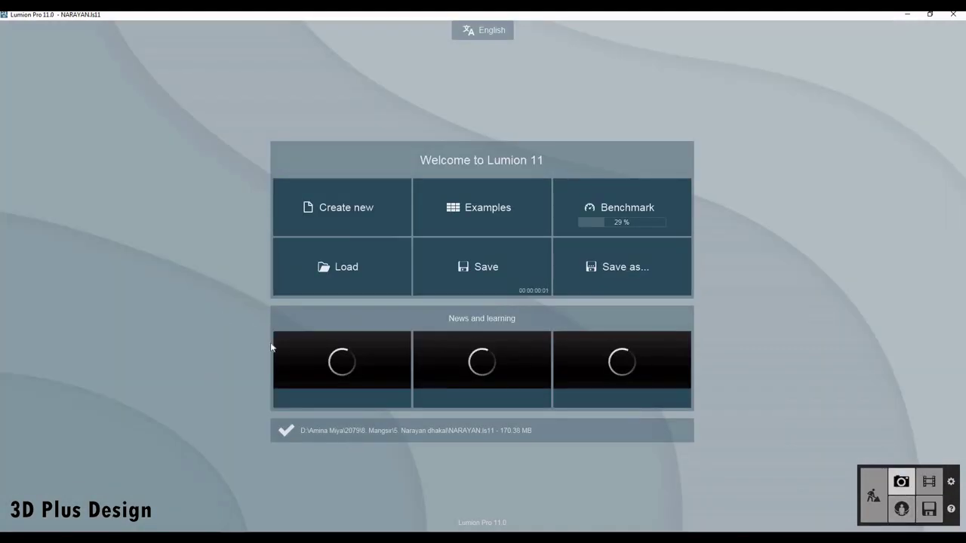
# - Apply Outdoor stone Pavement Stone 004 1024 to the boundary wall paving
pyautogui.click(233, 466)
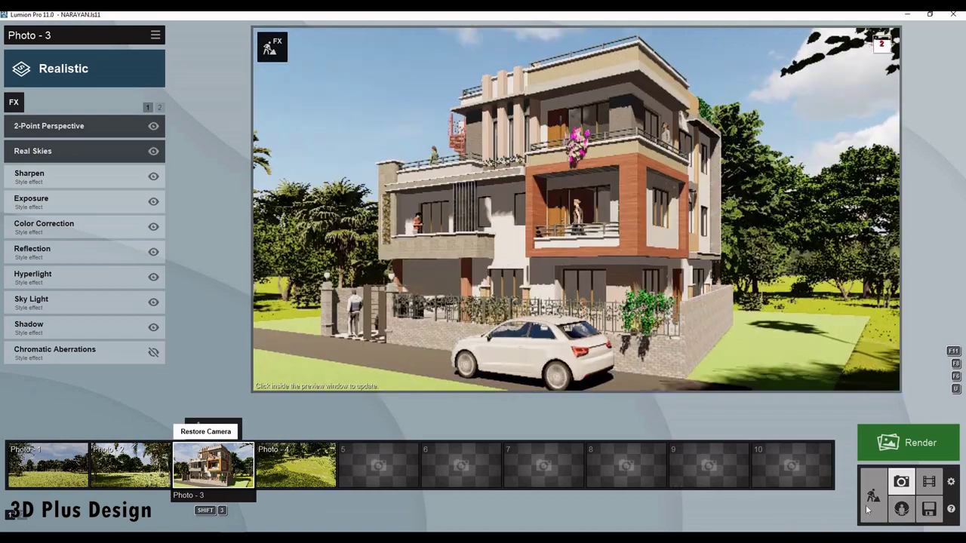
pyautogui.click(873, 495)
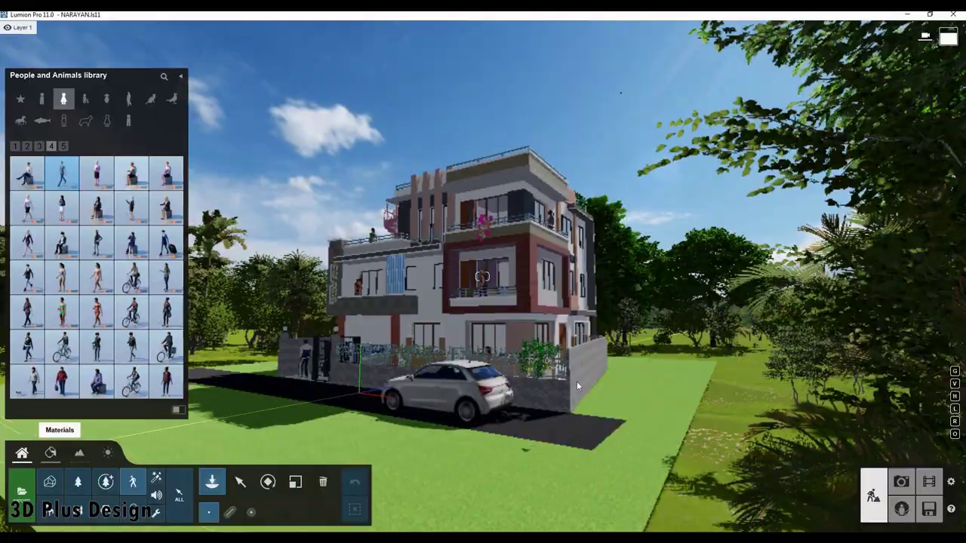
pyautogui.click(51, 452)
pyautogui.click(582, 385)
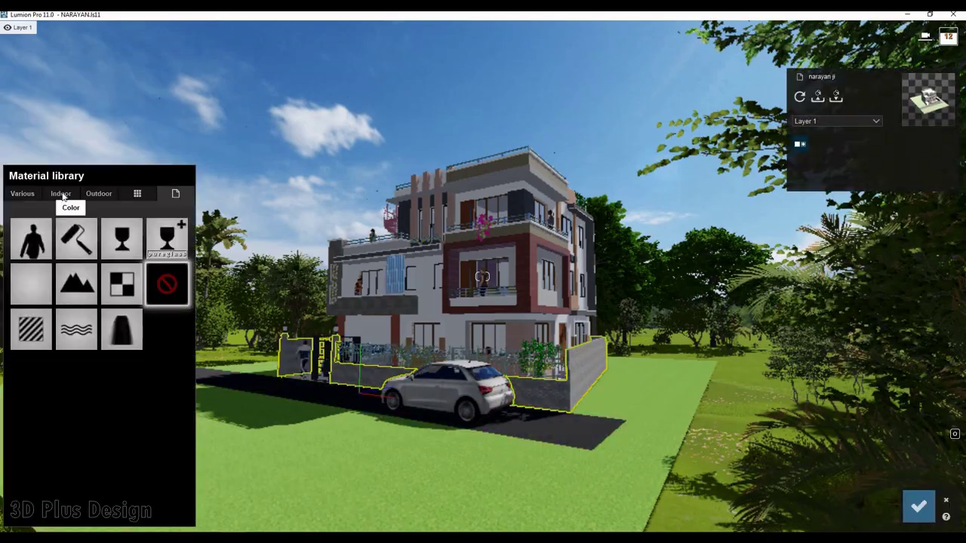
pyautogui.click(62, 193)
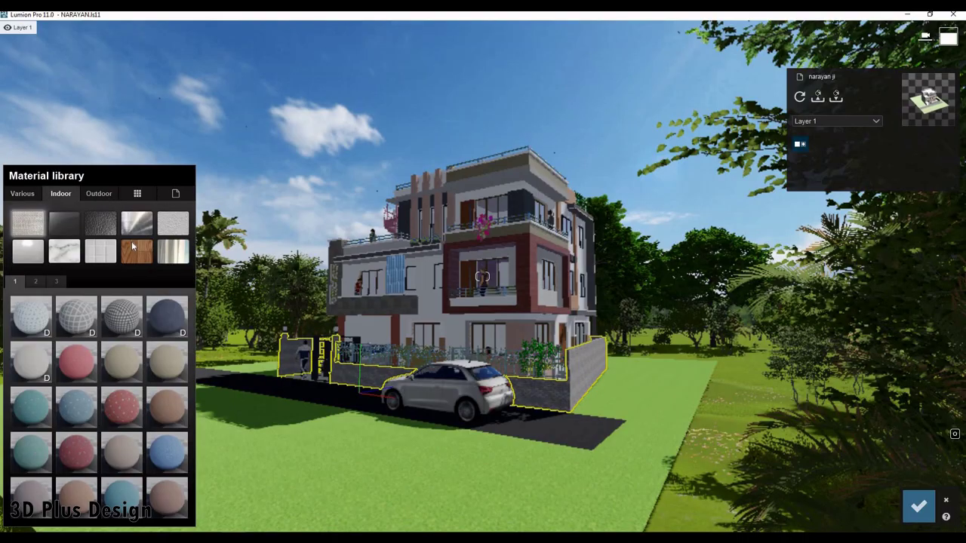
pyautogui.click(99, 193)
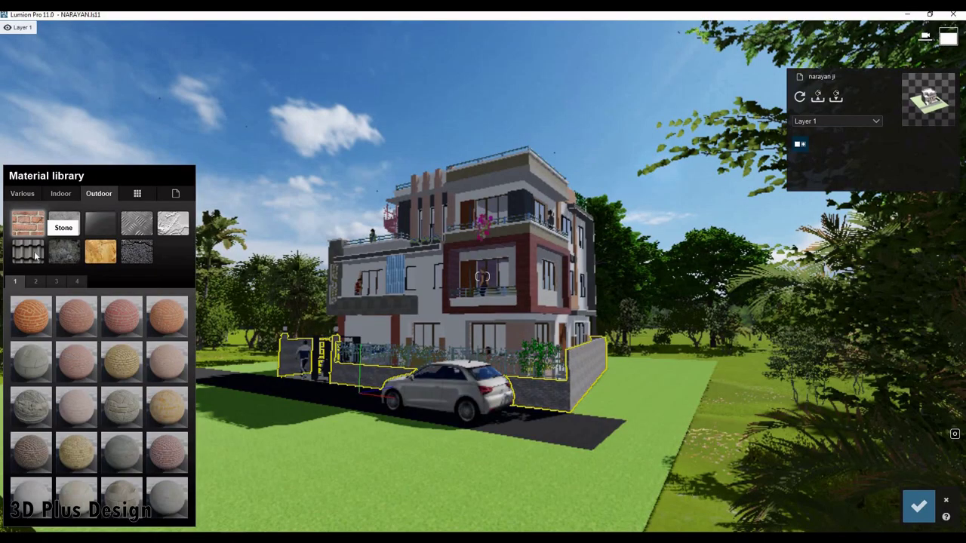
pyautogui.click(62, 256)
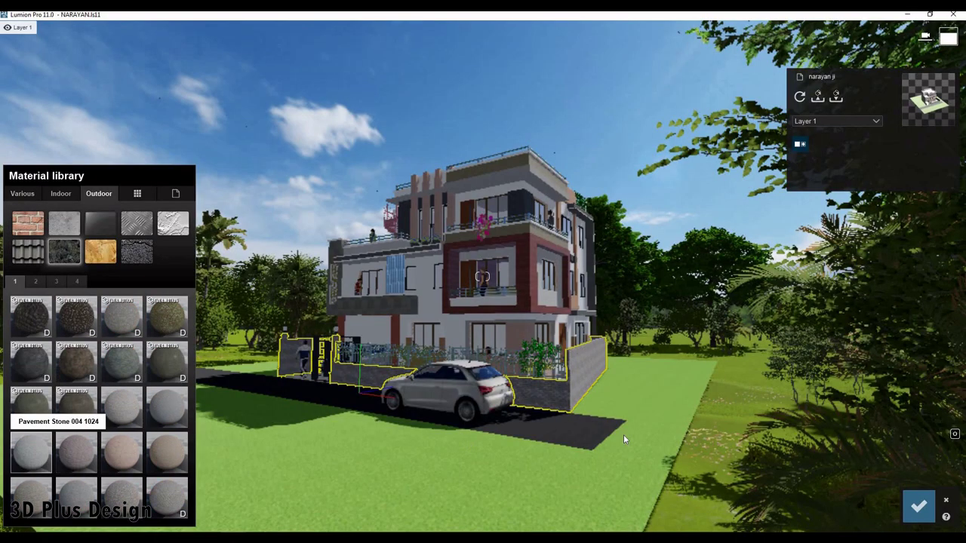
pyautogui.moveTo(623, 438); pyautogui.dragTo(622, 508, button='right')
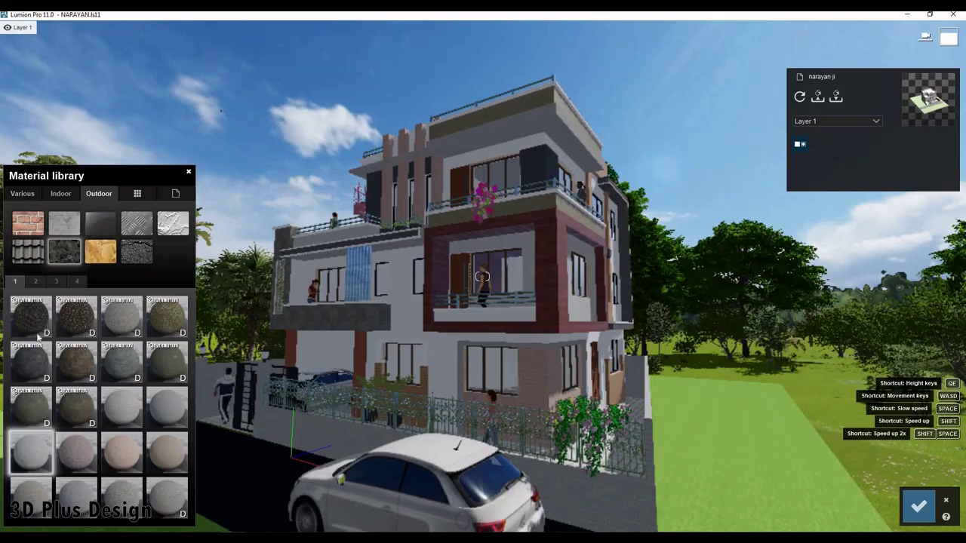
pyautogui.click(622, 509)
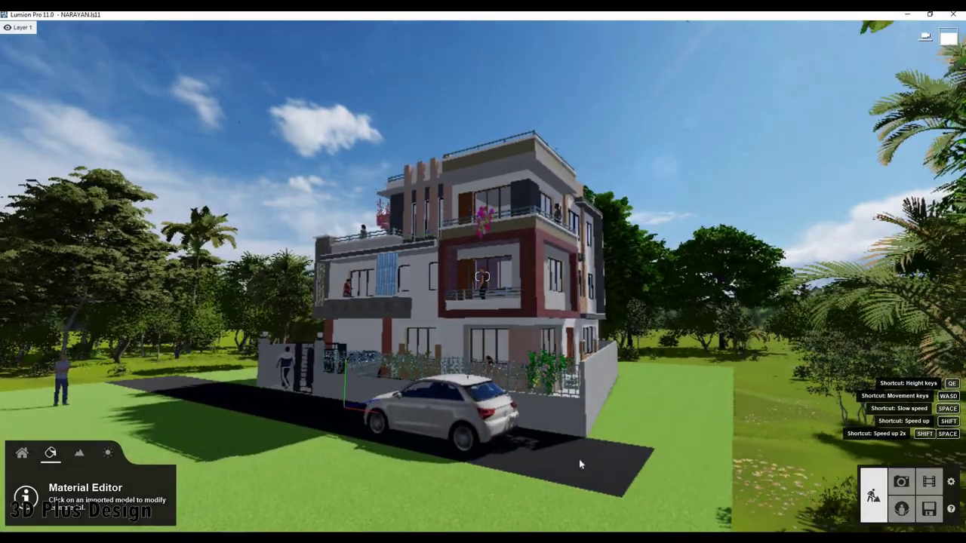
# - Apply Asphalt 006B 1024 to the driveway strip and the Landscape material to the lawn patch
pyautogui.click(578, 461)
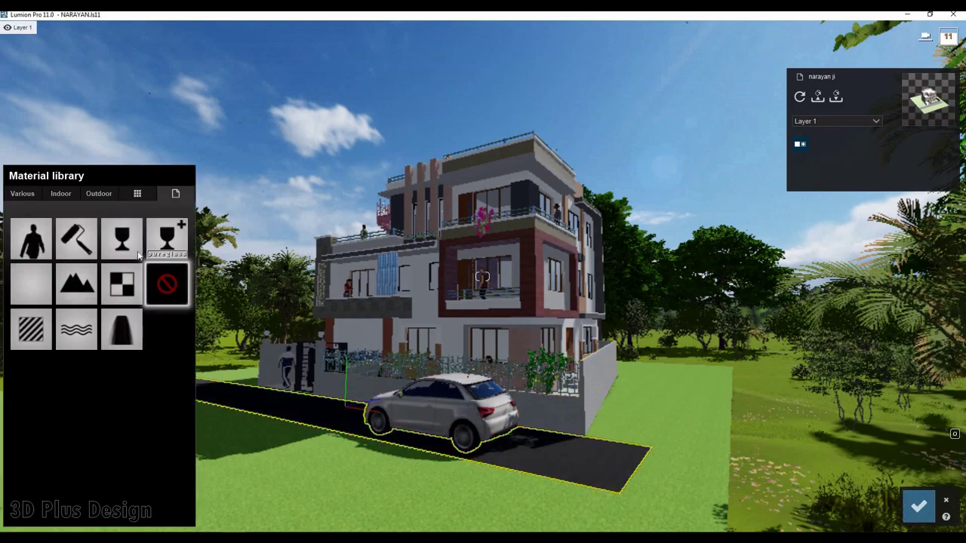
pyautogui.click(99, 194)
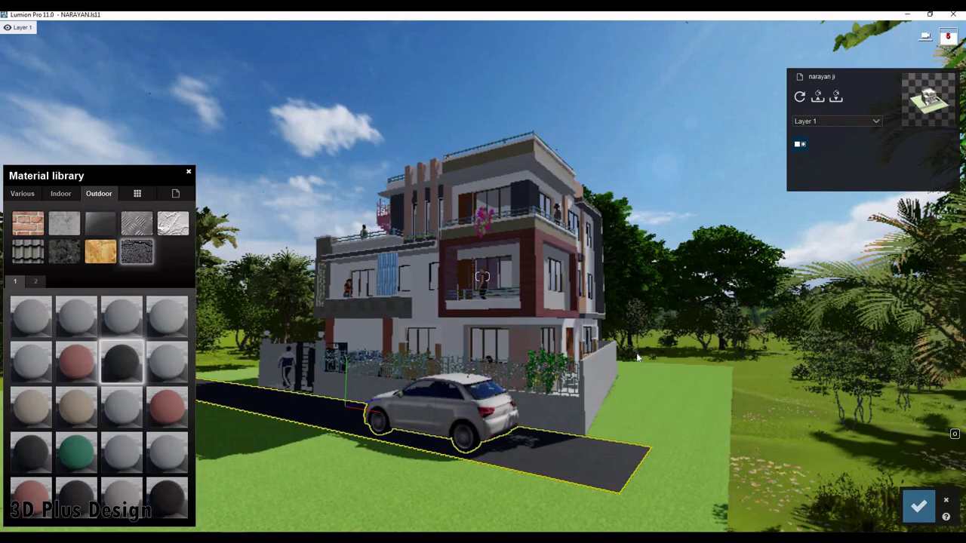
pyautogui.scroll(5, 605, 429)
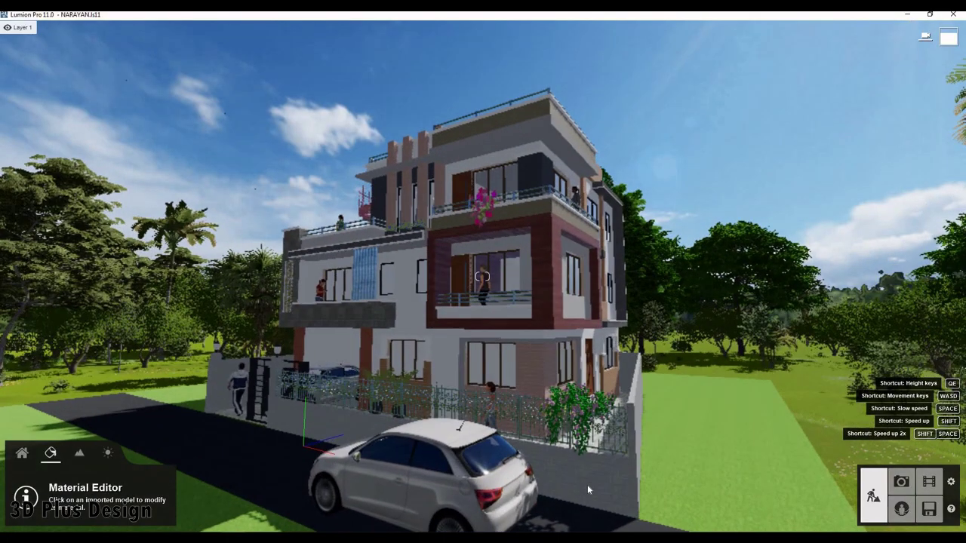
pyautogui.scroll(-2, 592, 482)
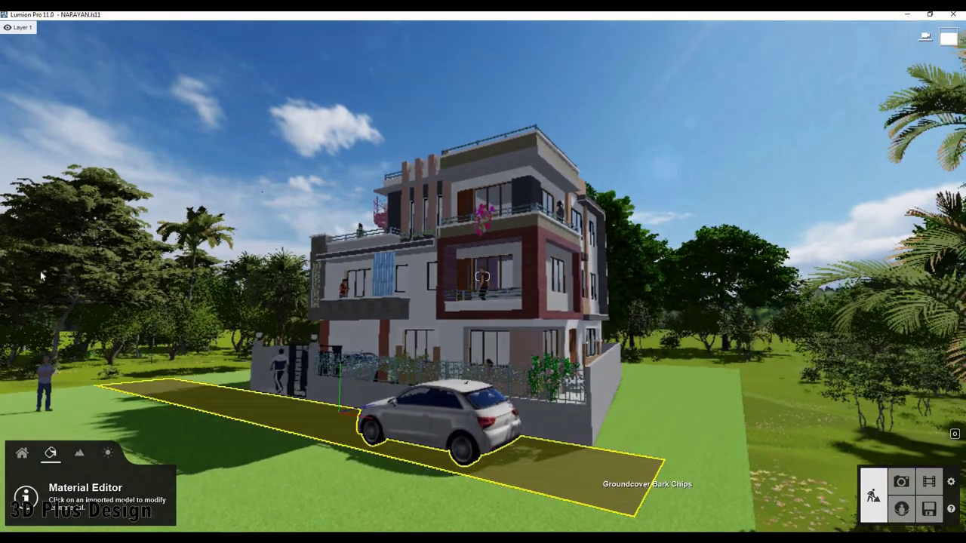
pyautogui.click(589, 453)
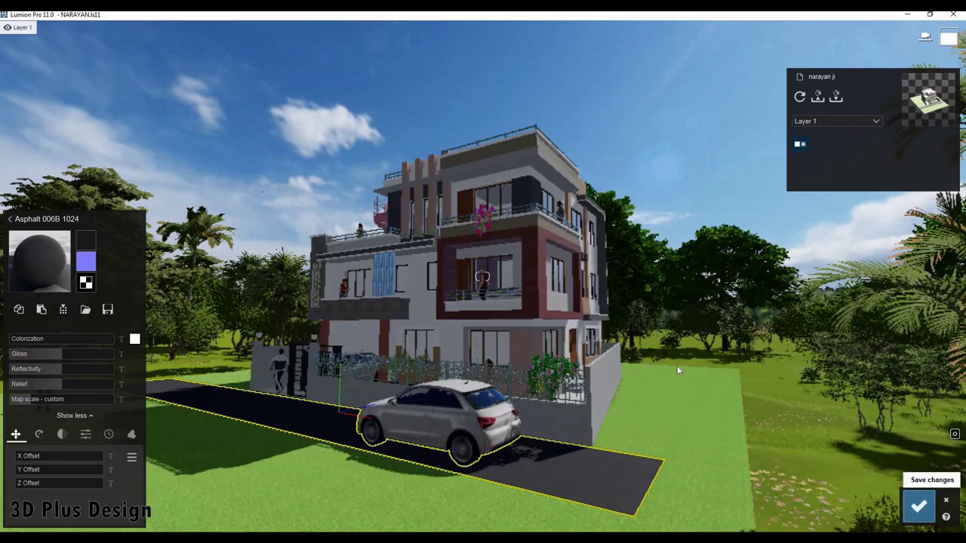
pyautogui.click(919, 505)
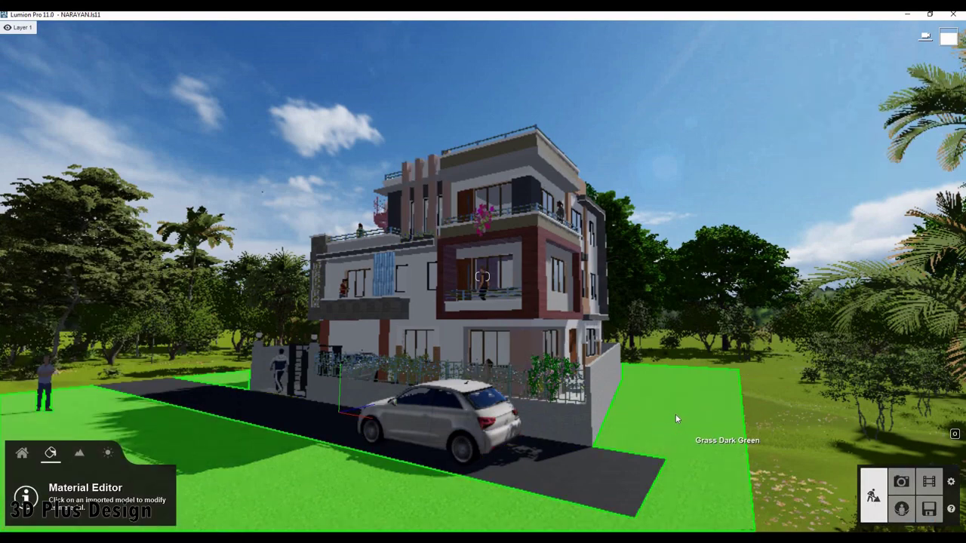
pyautogui.click(86, 295)
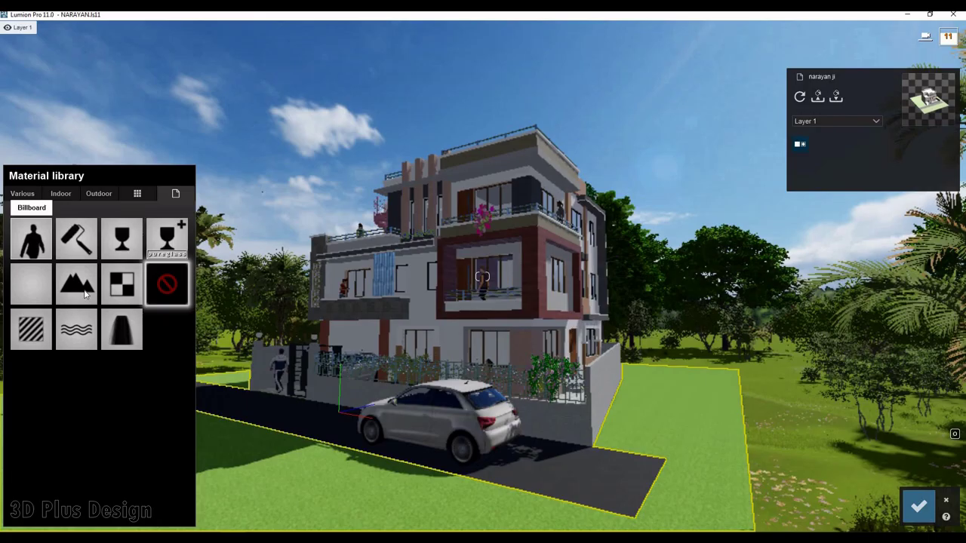
pyautogui.click(913, 505)
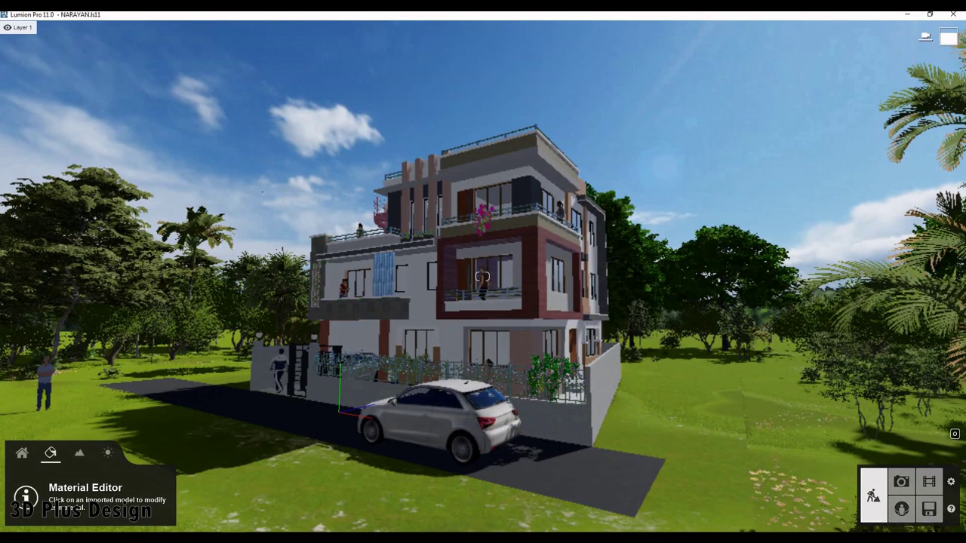
# - Place two low juniper shrubs from the Conifers category on the lawn right of the house
pyautogui.click(22, 453)
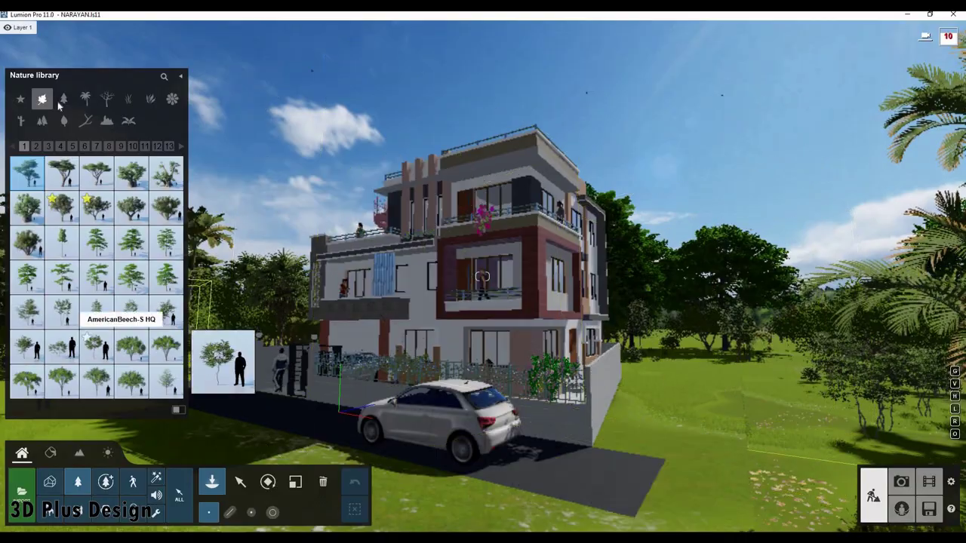
pyautogui.click(64, 98)
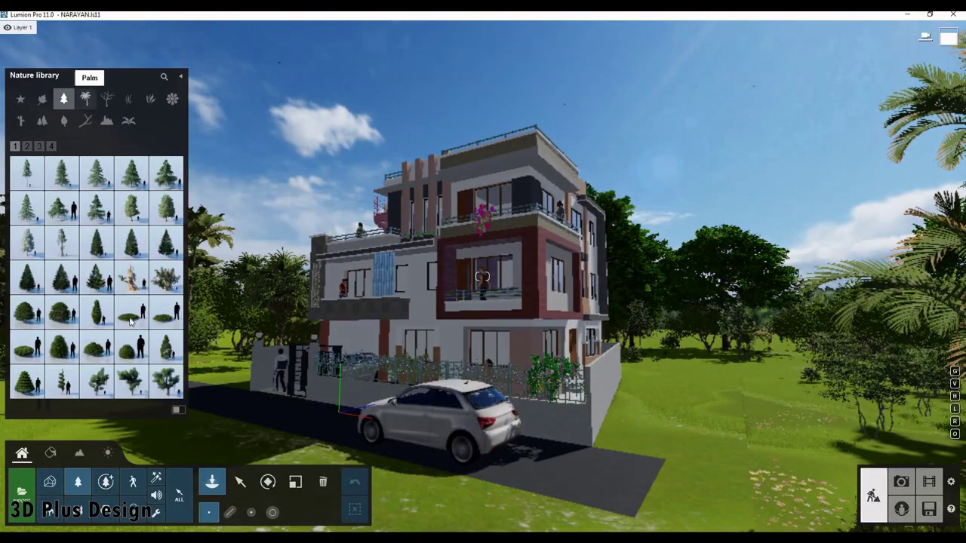
pyautogui.click(131, 309)
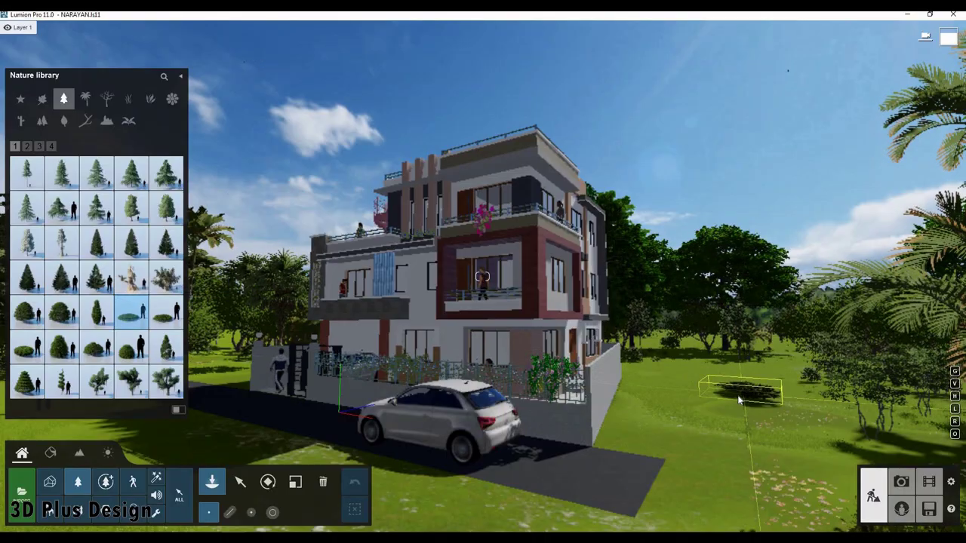
pyautogui.click(744, 432)
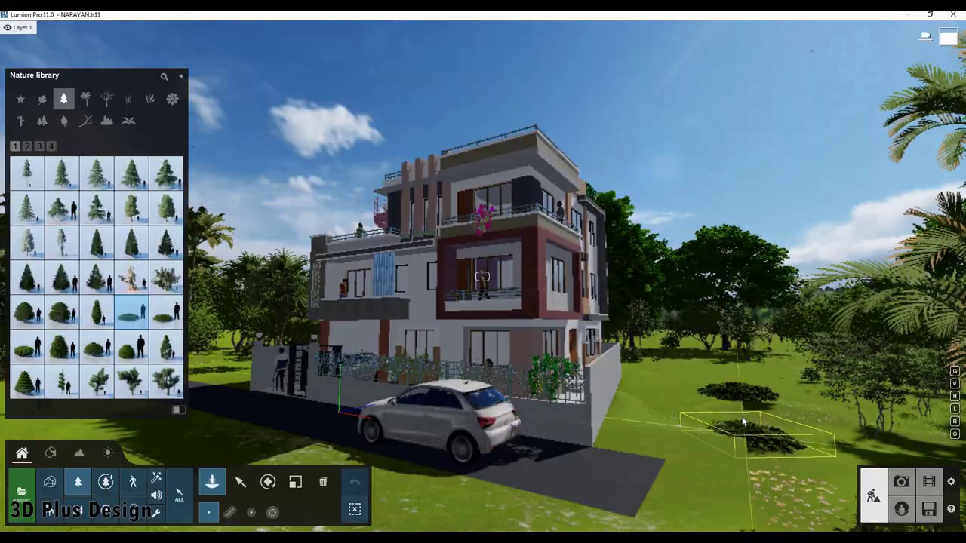
pyautogui.click(743, 458)
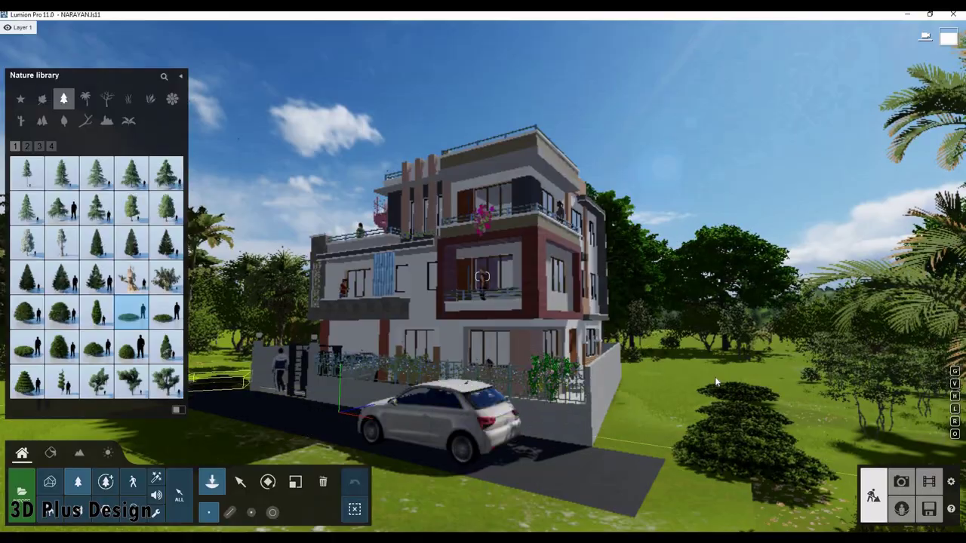
# - Add a slender cypress beside the house and a rounded bush near the driveway's end
pyautogui.click(98, 316)
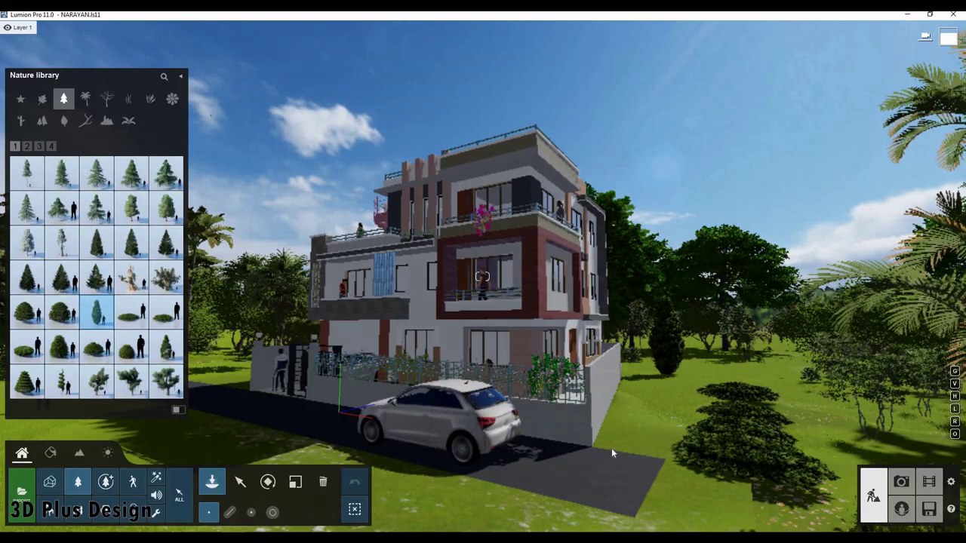
pyautogui.click(636, 447)
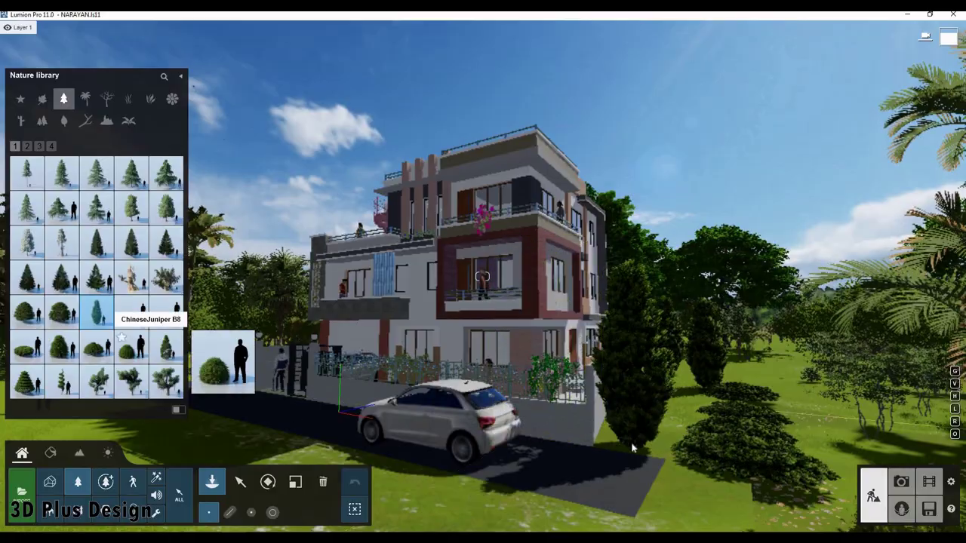
pyautogui.click(130, 348)
pyautogui.click(669, 459)
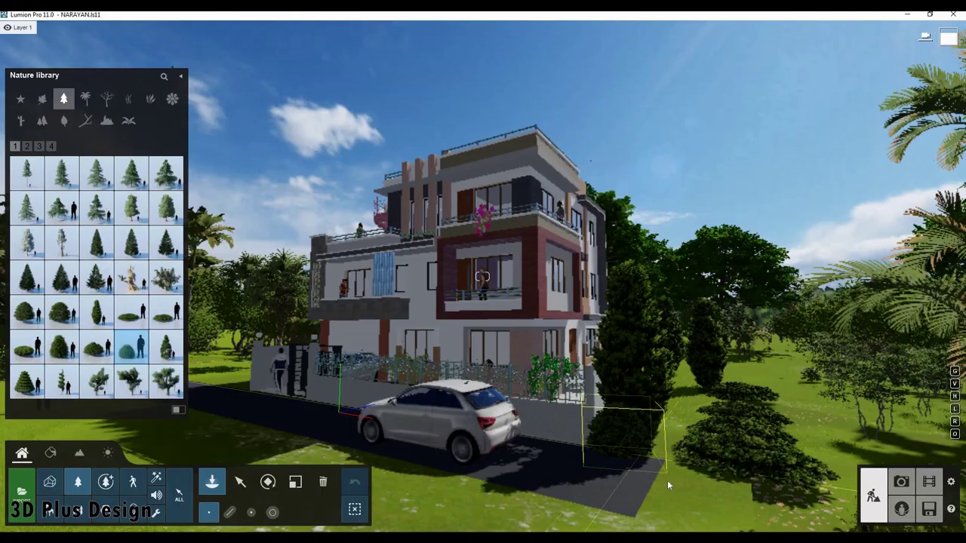
pyautogui.press('s')
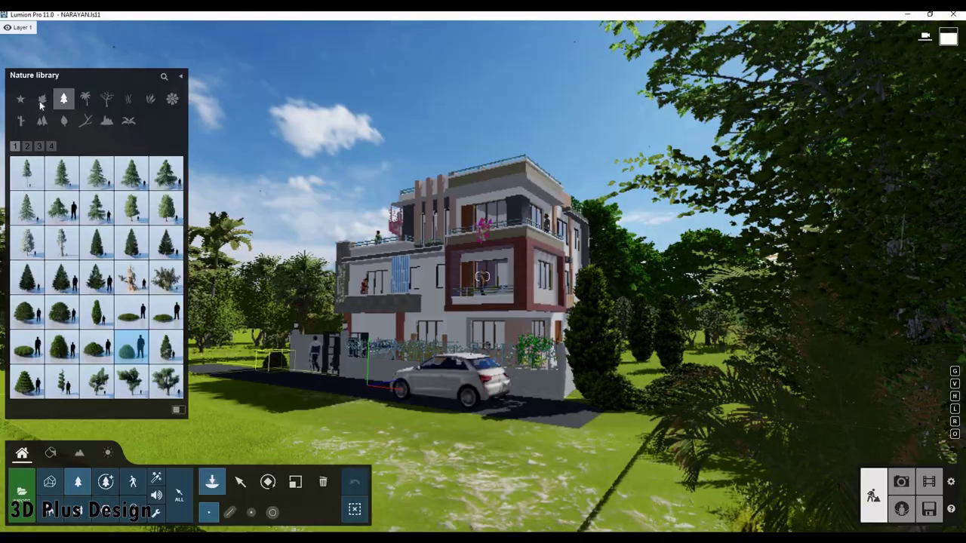
# - Place a dark bush by the front wall and two CrapeMyrtle trees from Broadleaf page 5
pyautogui.click(275, 360)
pyautogui.click(42, 98)
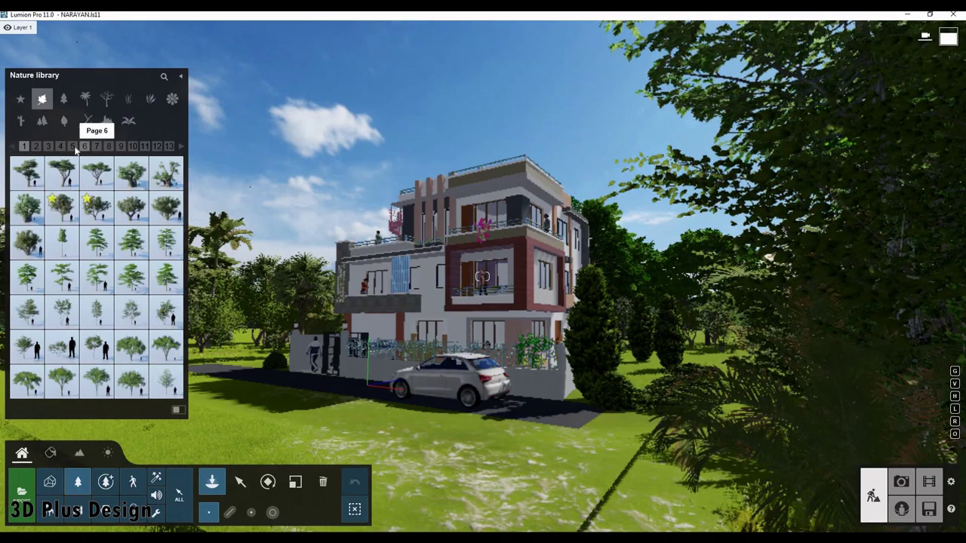
pyautogui.click(72, 146)
pyautogui.click(130, 311)
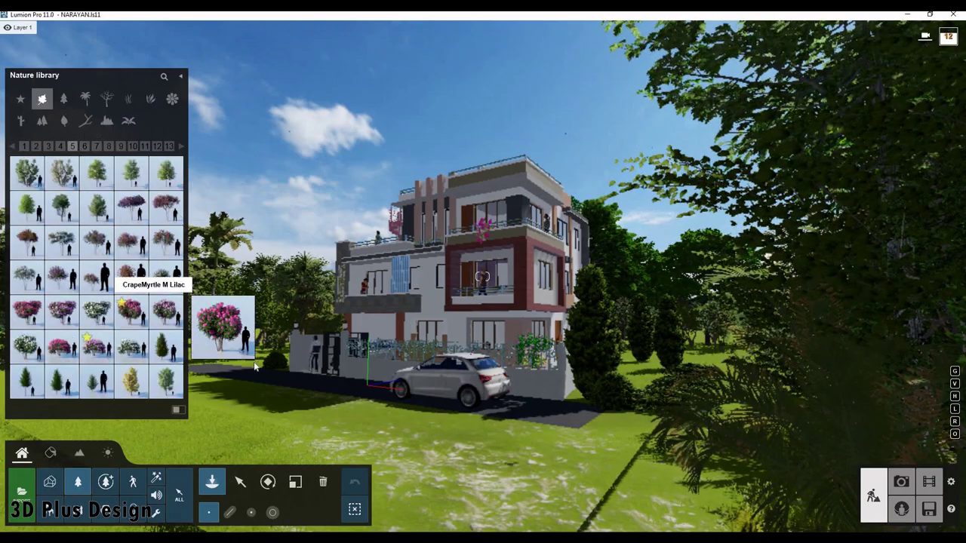
pyautogui.click(257, 351)
pyautogui.click(643, 386)
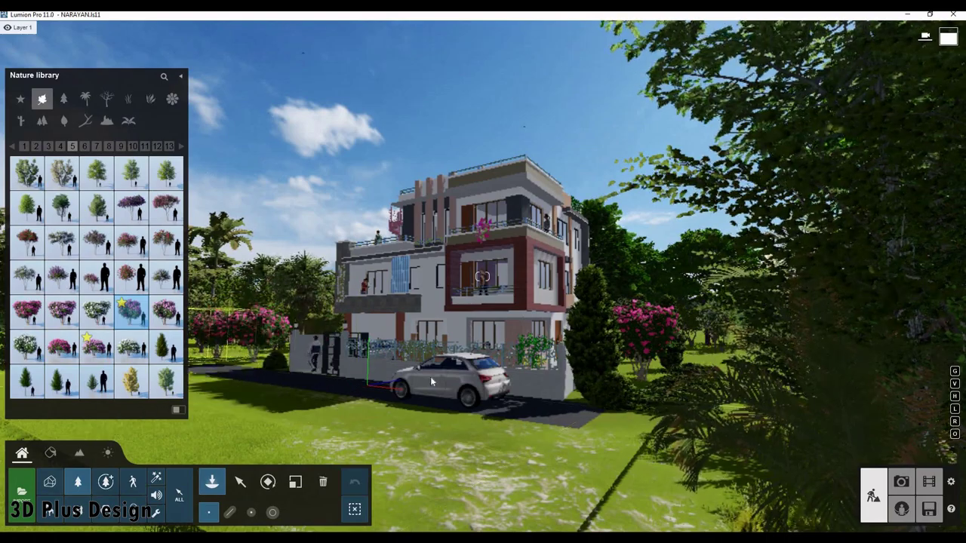
# - Place a yellow Elm Stocky Fall tree behind the house and another juniper on the lawn
pyautogui.press('s')
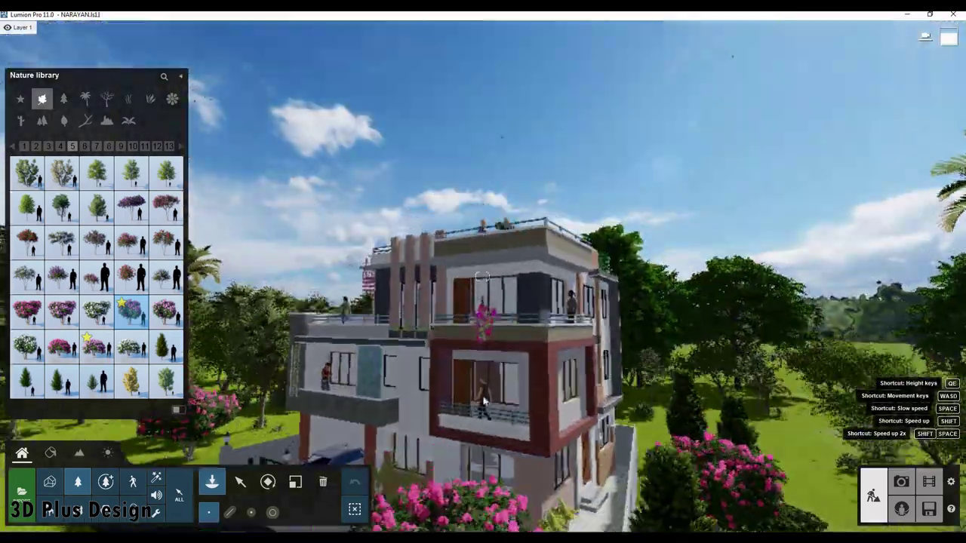
pyautogui.moveTo(625, 371); pyautogui.dragTo(197, 348, button='right')
pyautogui.press('s')
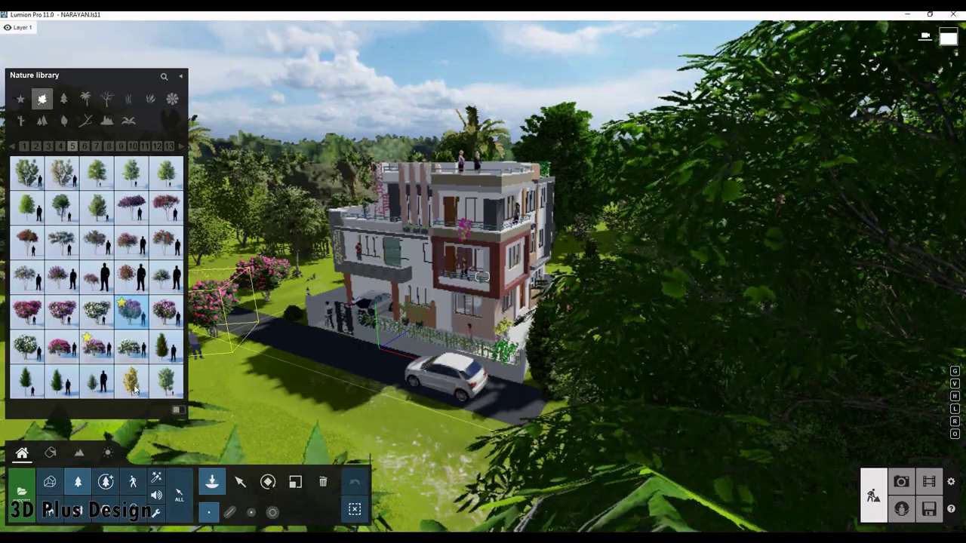
pyautogui.press('w')
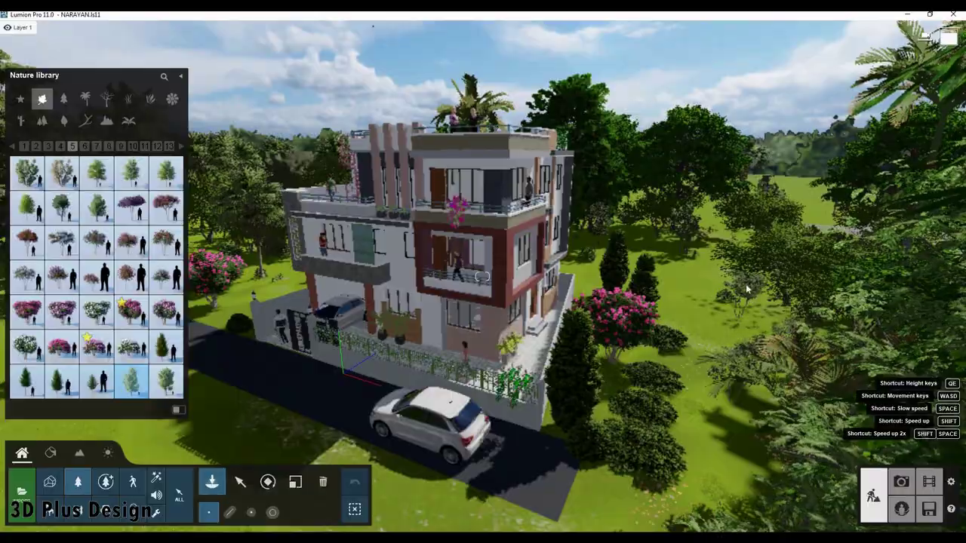
pyautogui.click(131, 381)
pyautogui.click(682, 290)
pyautogui.click(682, 288)
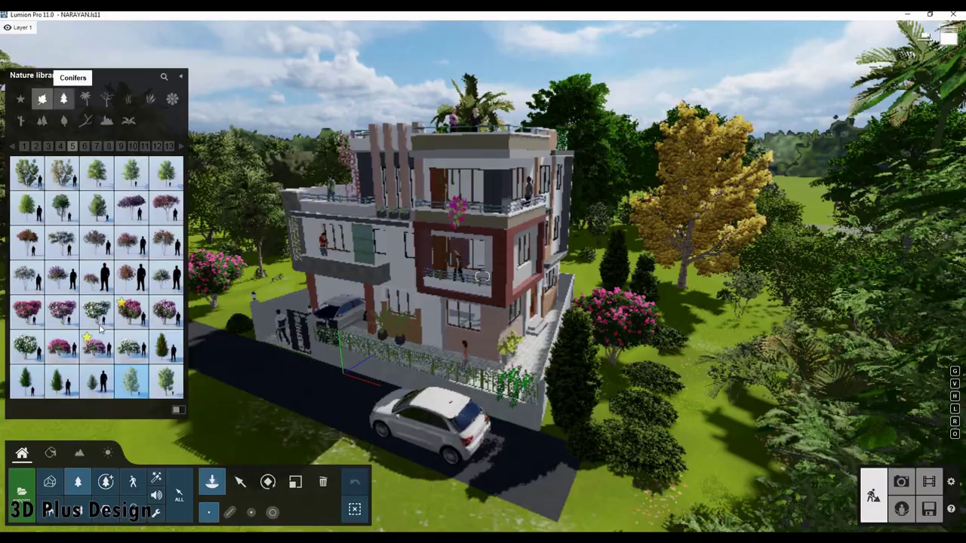
pyautogui.click(63, 99)
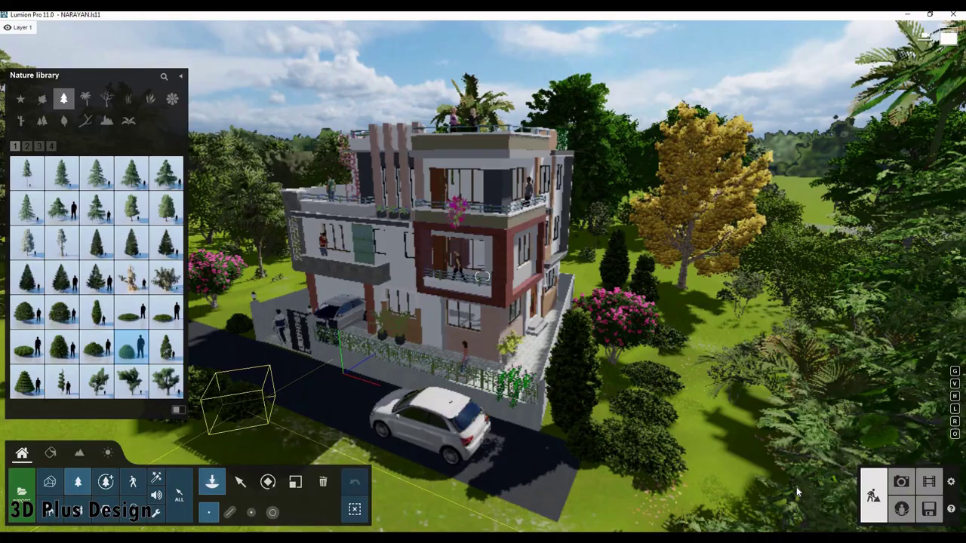
pyautogui.click(721, 494)
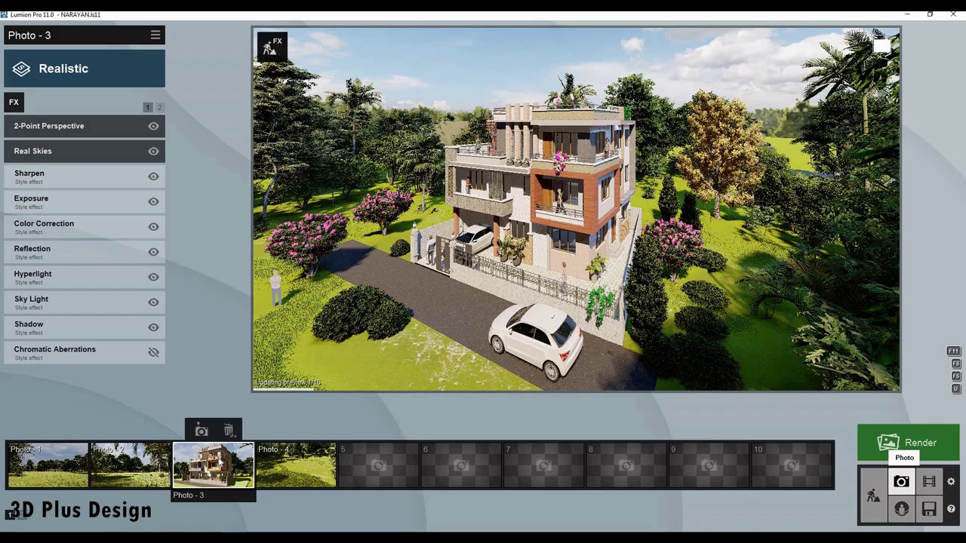
# - Check the Photo 3 view, save the project, and go back to Build mode
pyautogui.click(219, 462)
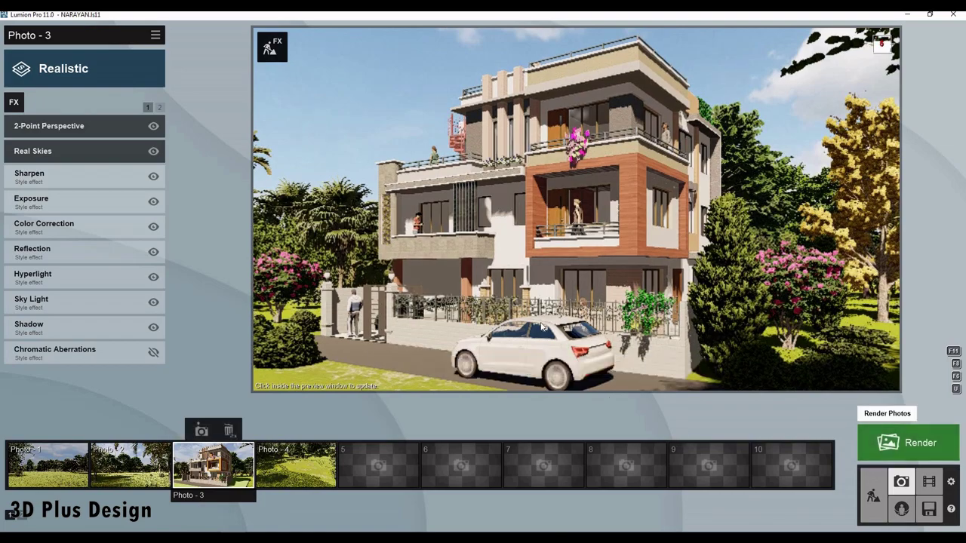
pyautogui.click(929, 509)
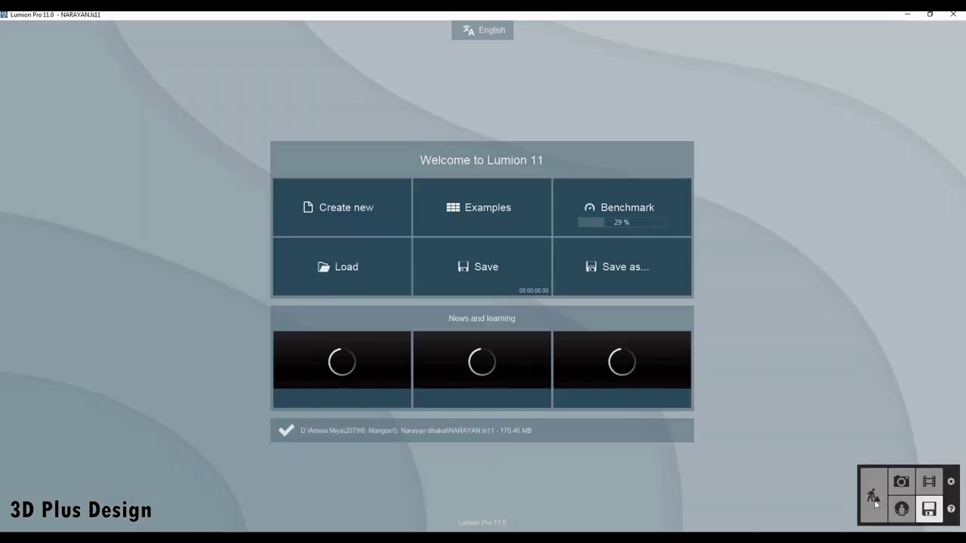
pyautogui.click(874, 499)
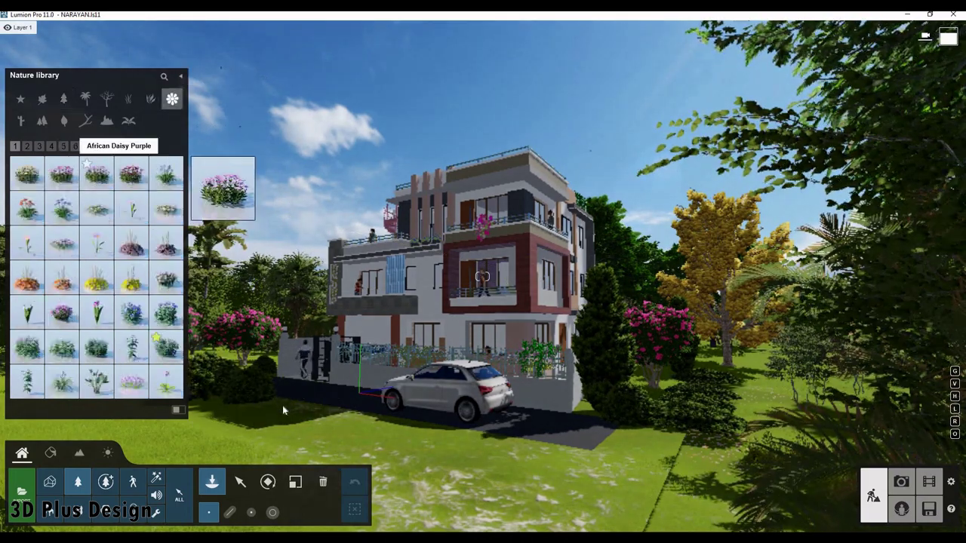
# - Plant African Daisy Purple clusters at two spots along the front wall beside the driveway
pyautogui.click(96, 174)
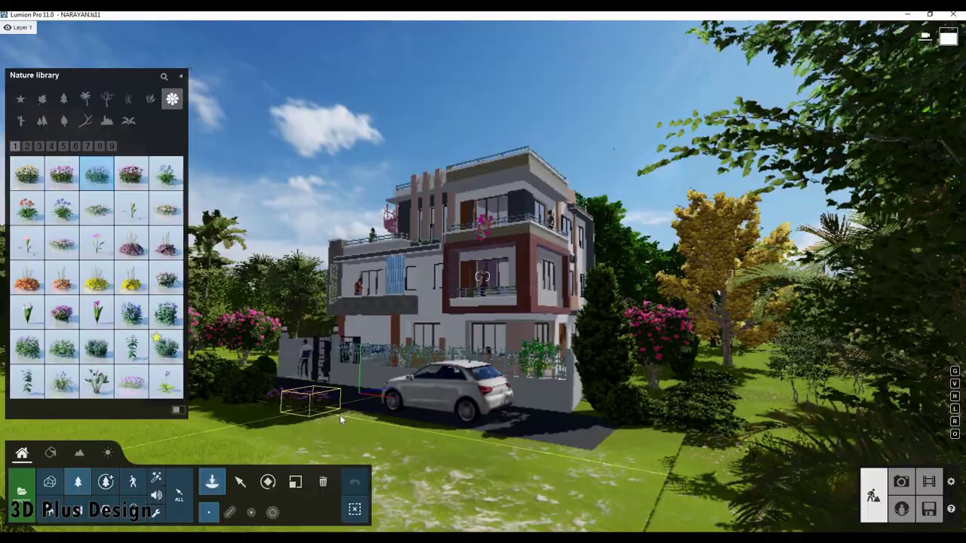
pyautogui.click(340, 419)
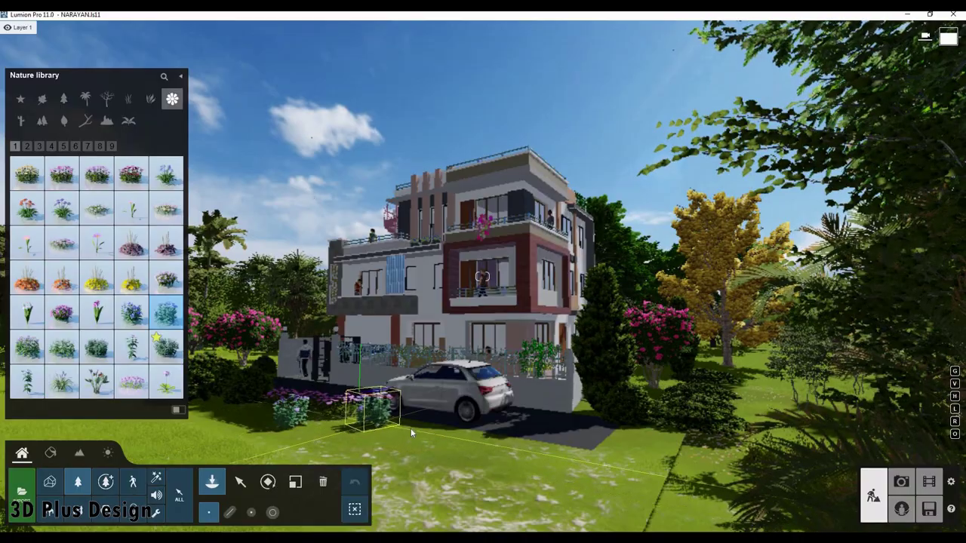
pyautogui.click(411, 428)
pyautogui.moveTo(132, 483)
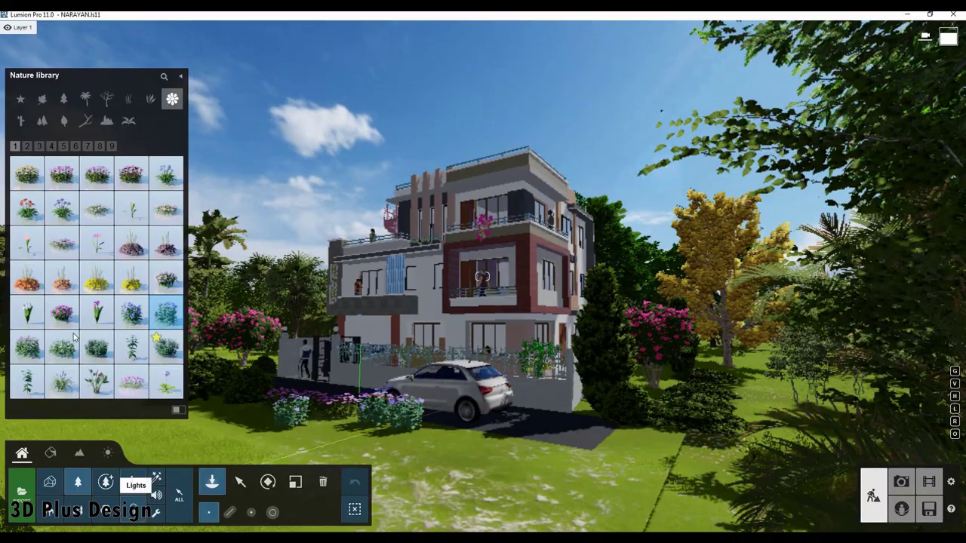
pyautogui.click(133, 482)
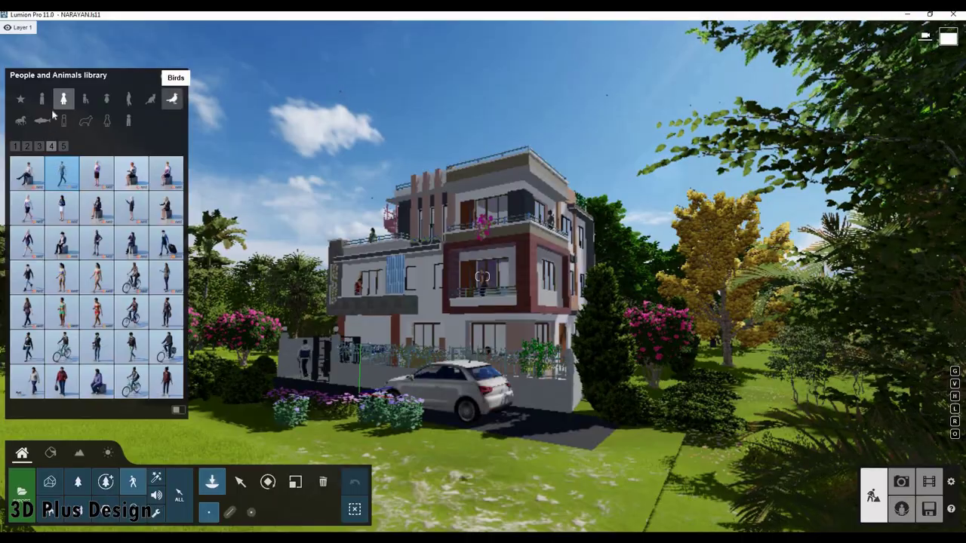
# - Place the Dog 0001 Walk model beside the parked car and save the project
pyautogui.click(83, 117)
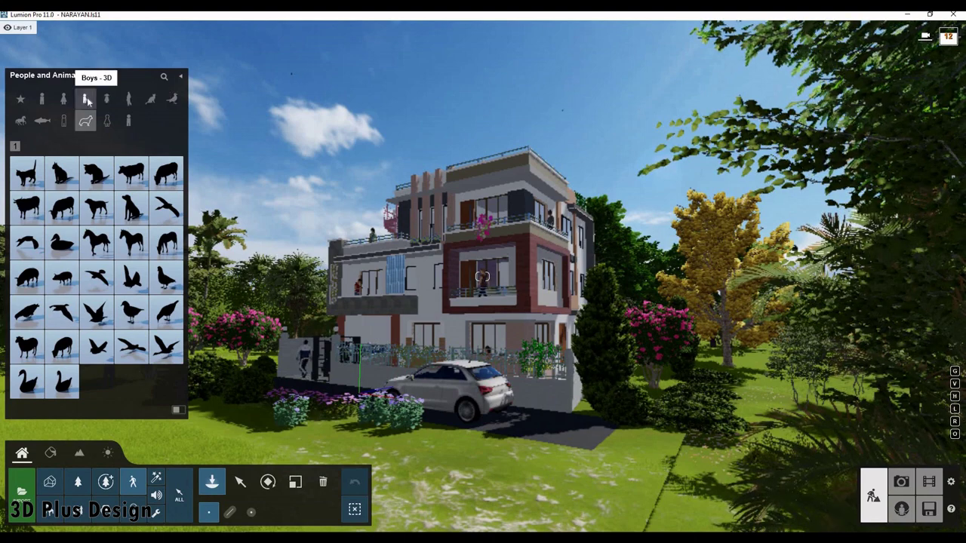
pyautogui.click(86, 100)
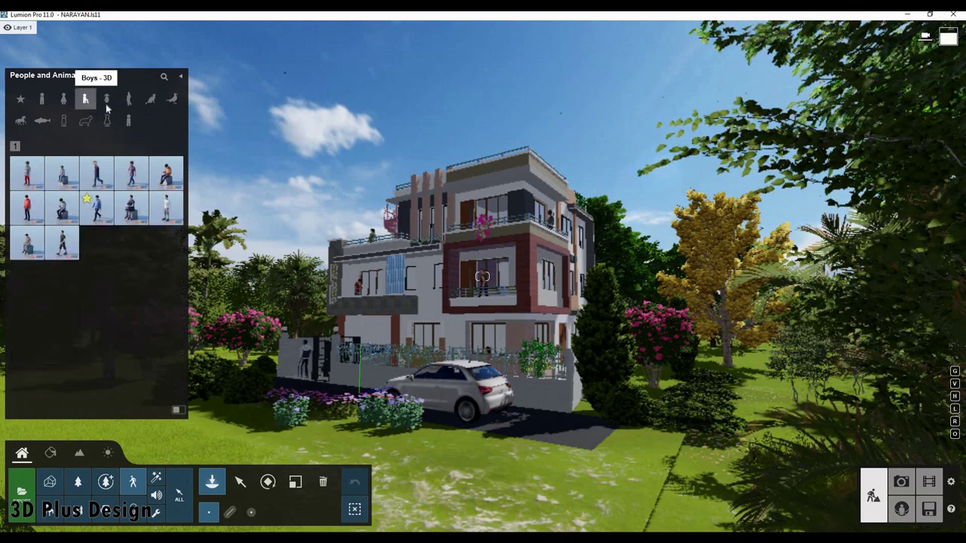
pyautogui.click(151, 98)
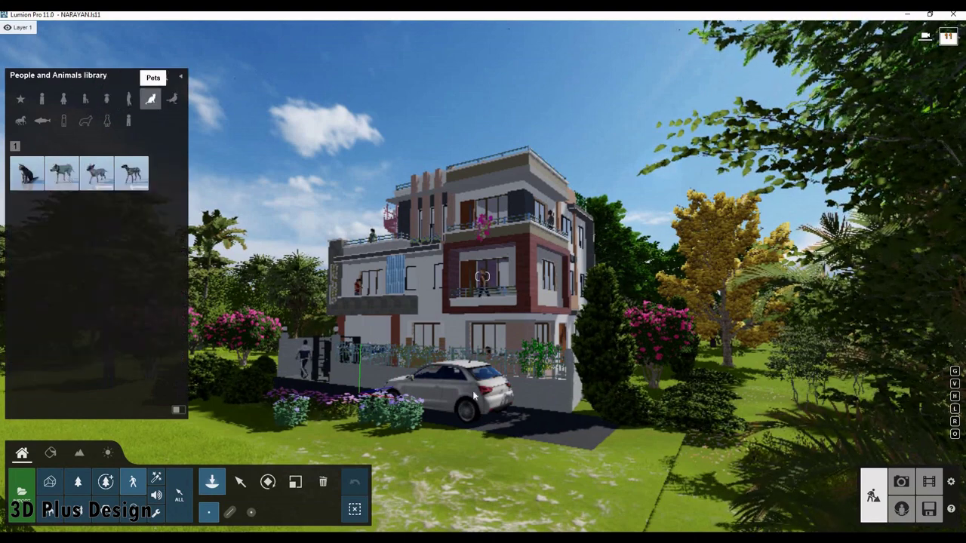
pyautogui.click(62, 172)
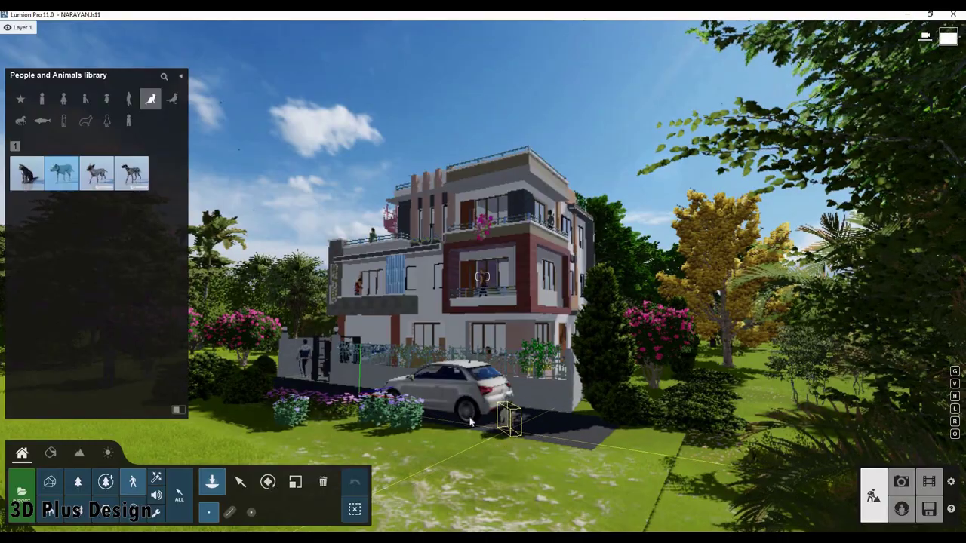
pyautogui.click(471, 422)
pyautogui.click(268, 482)
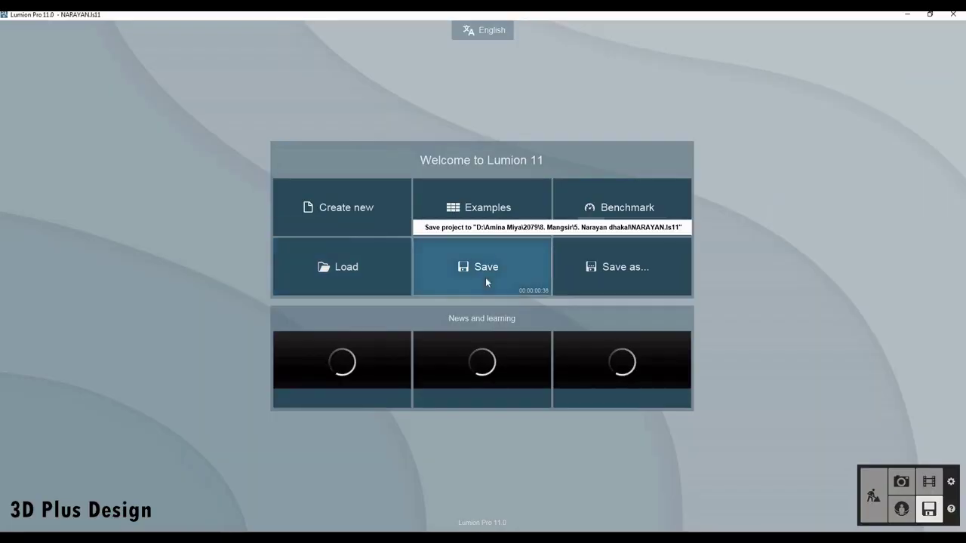
pyautogui.click(486, 277)
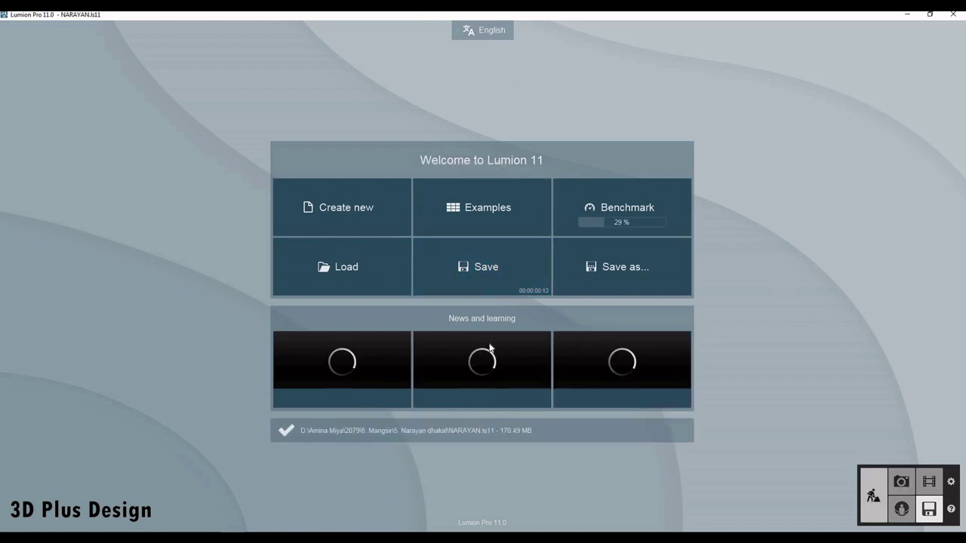
# - Close the file screen and restore the Photo 3 camera to check the dog
pyautogui.click(215, 474)
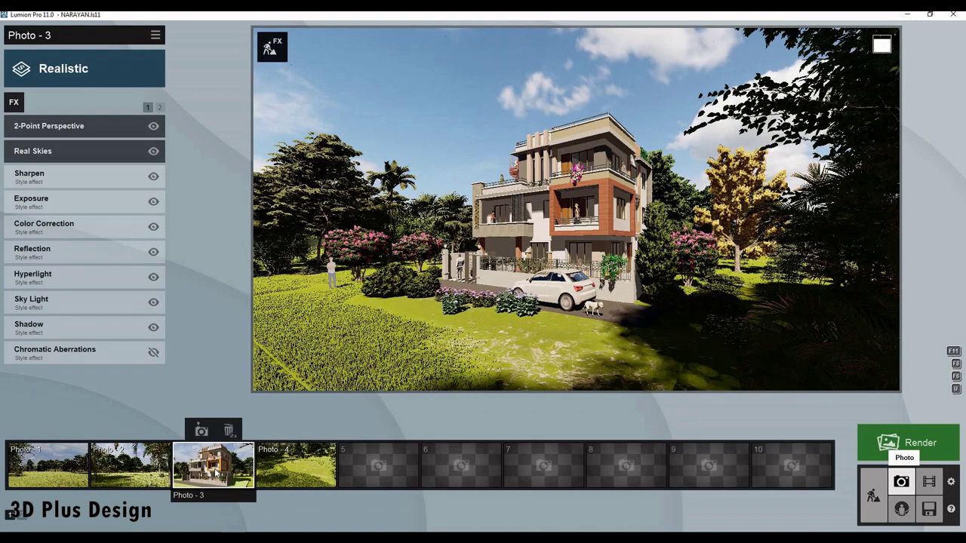
pyautogui.click(201, 430)
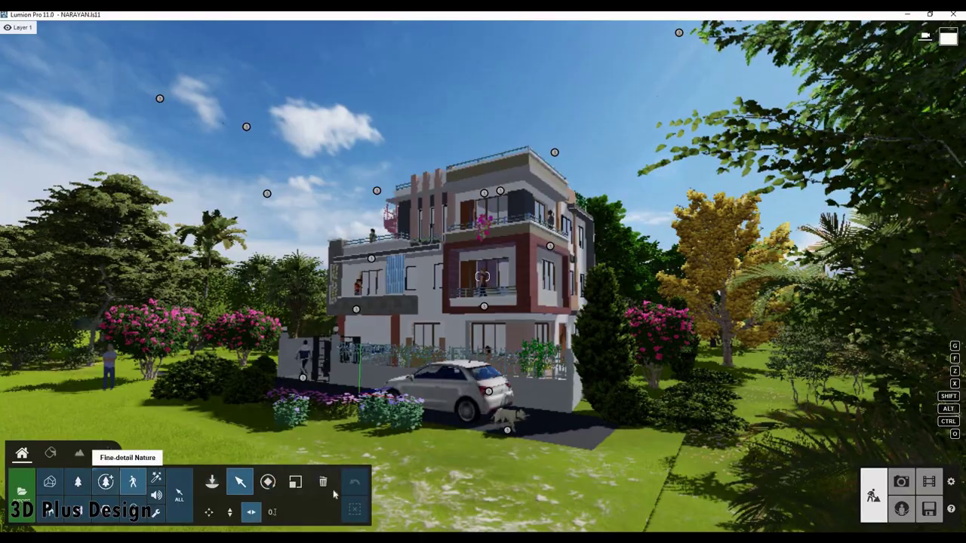
# - Delete the tall cypress tree beside the house's right corner
pyautogui.click(77, 482)
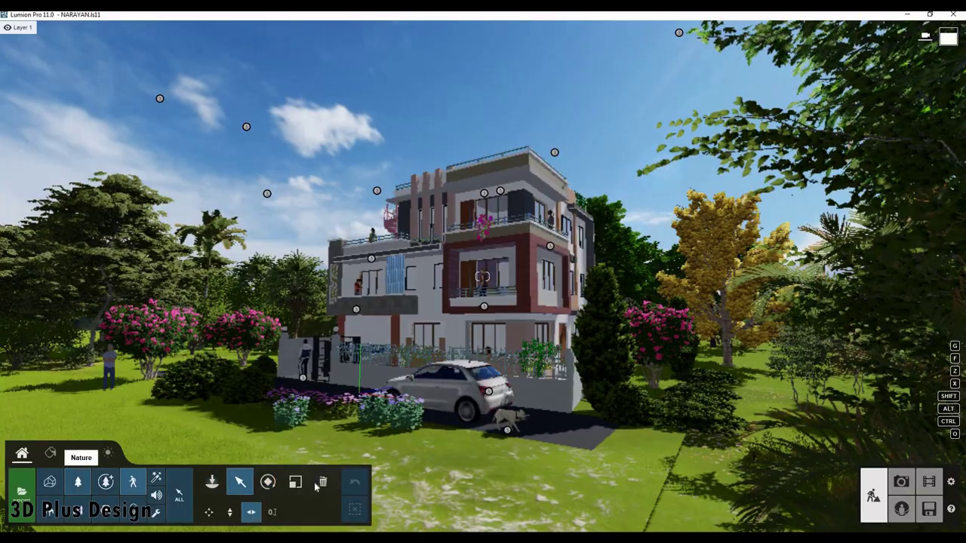
pyautogui.click(323, 481)
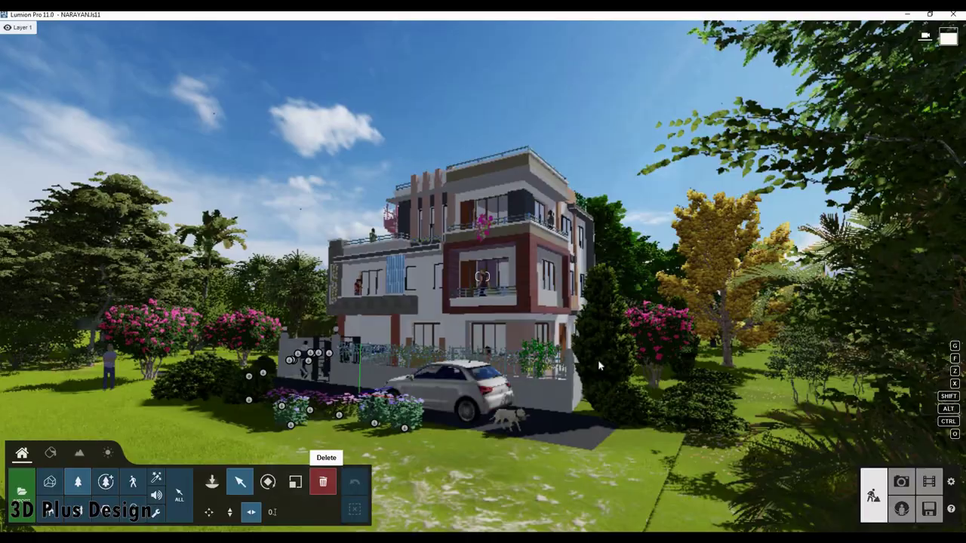
pyautogui.click(601, 409)
pyautogui.click(323, 481)
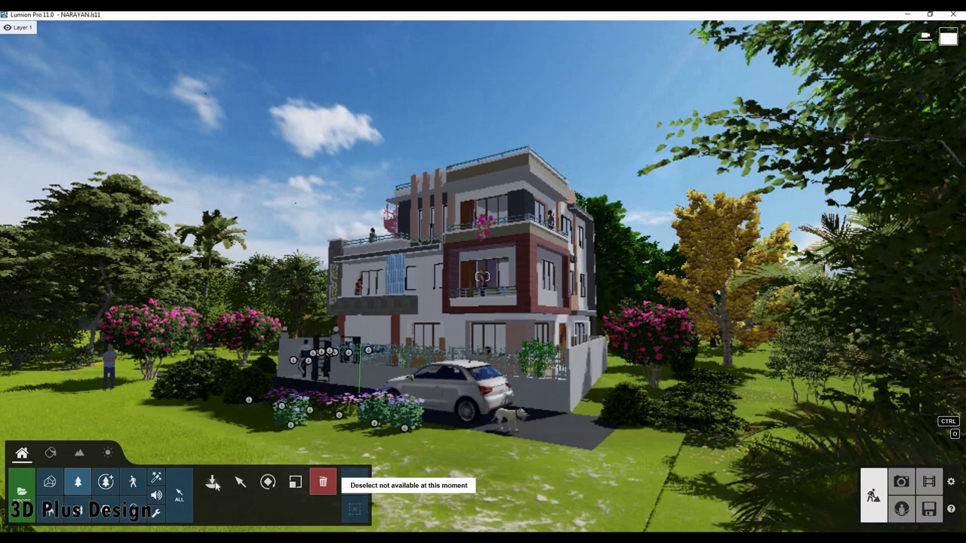
# - Switch back to placing and choose a pink flowering bush from the Nature library
pyautogui.click(212, 481)
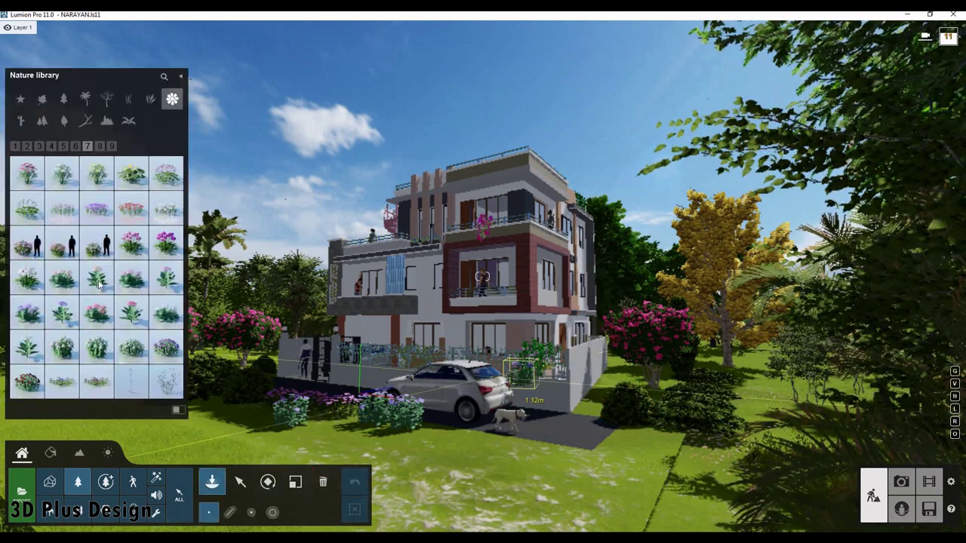
pyautogui.click(581, 411)
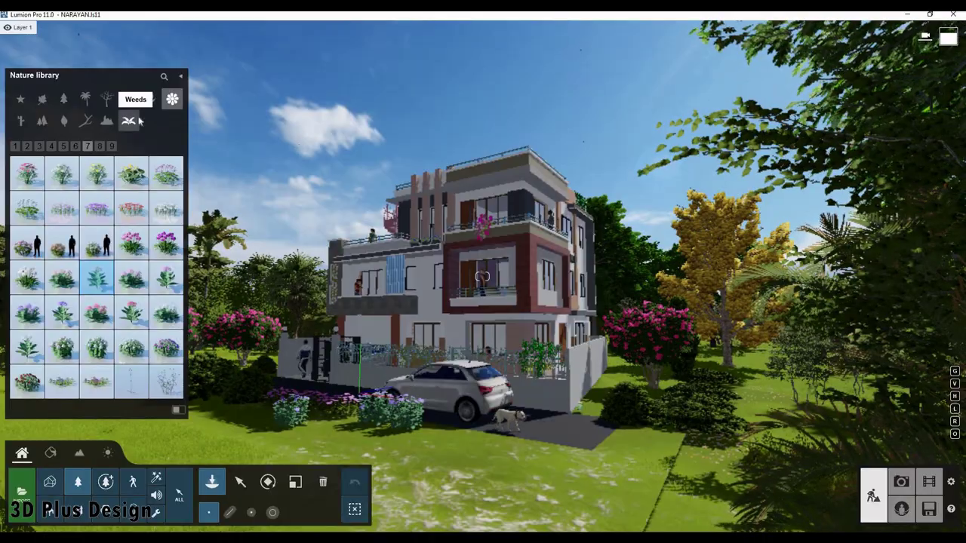
pyautogui.click(138, 121)
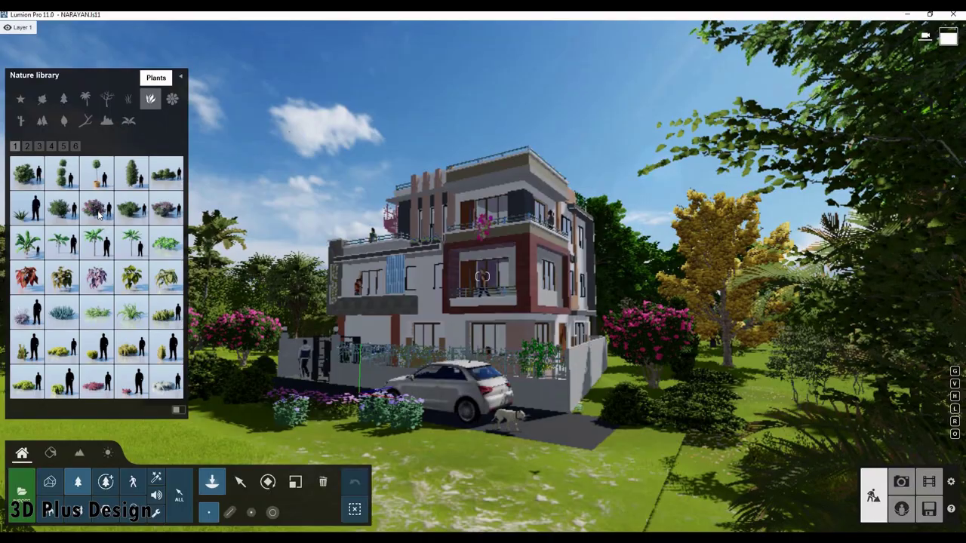
pyautogui.click(97, 203)
# - Plant a pink flowering bush, grass clump, rounded shrub and climbing plant along the wall
pyautogui.click(613, 411)
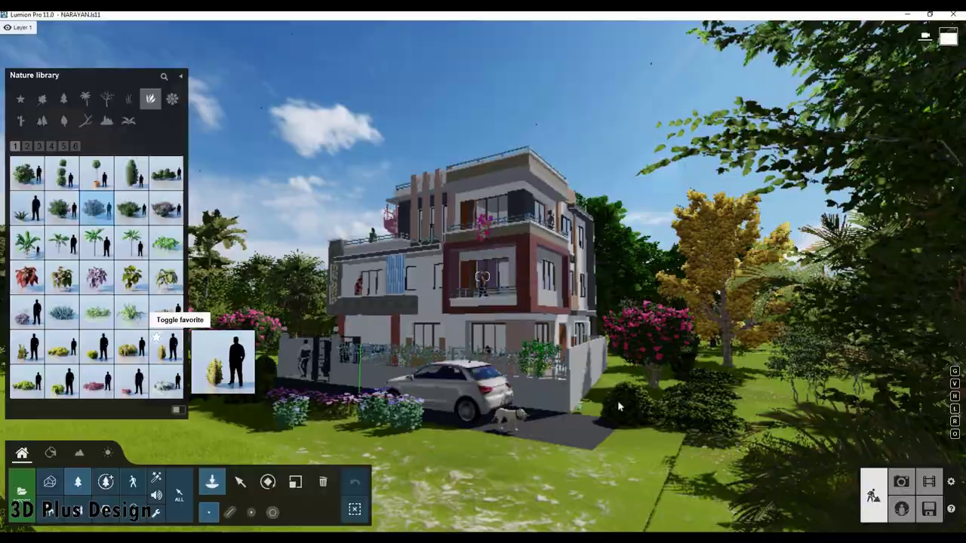
pyautogui.click(165, 312)
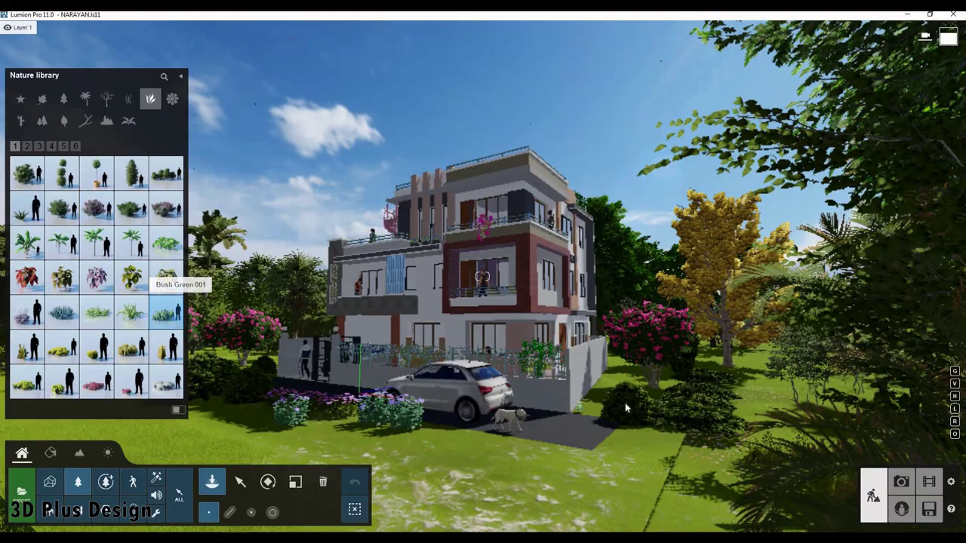
pyautogui.click(626, 407)
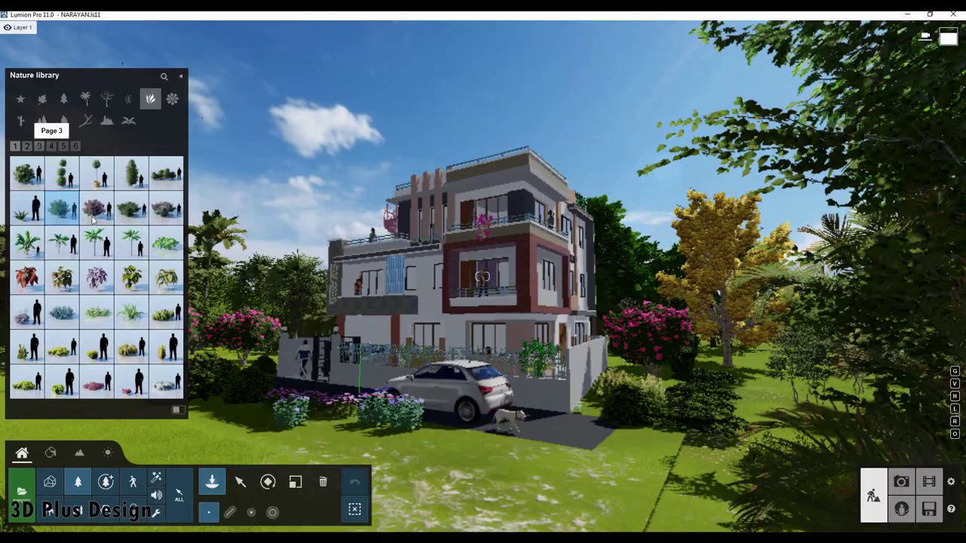
pyautogui.click(39, 146)
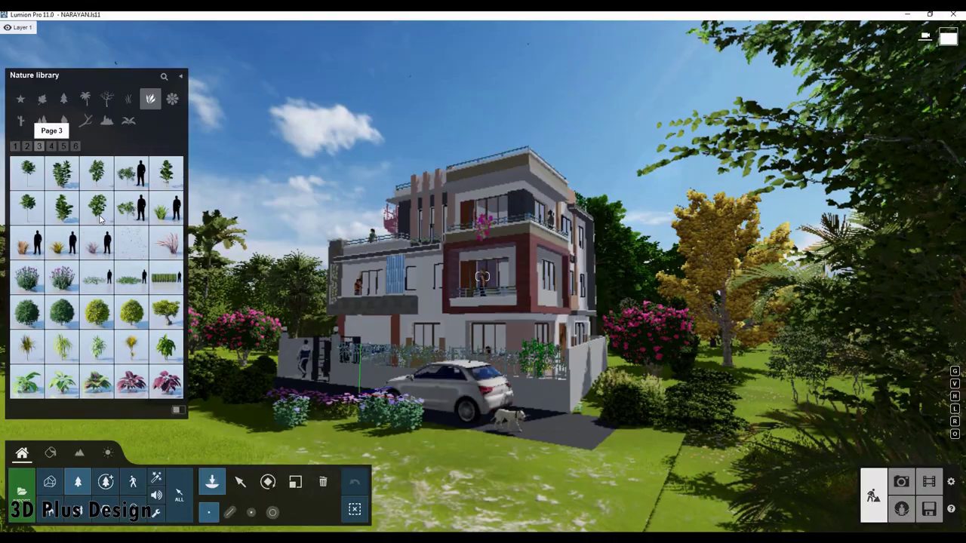
pyautogui.click(596, 420)
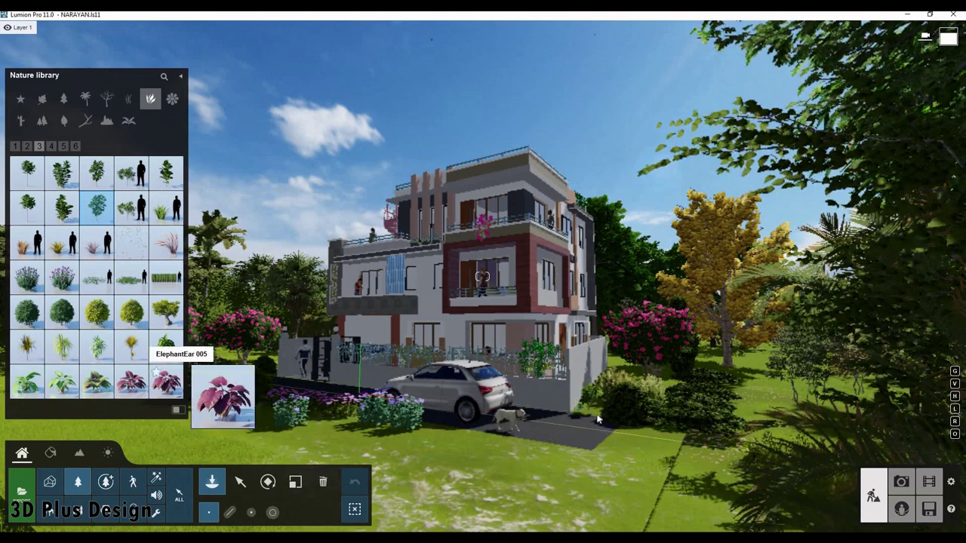
pyautogui.click(166, 381)
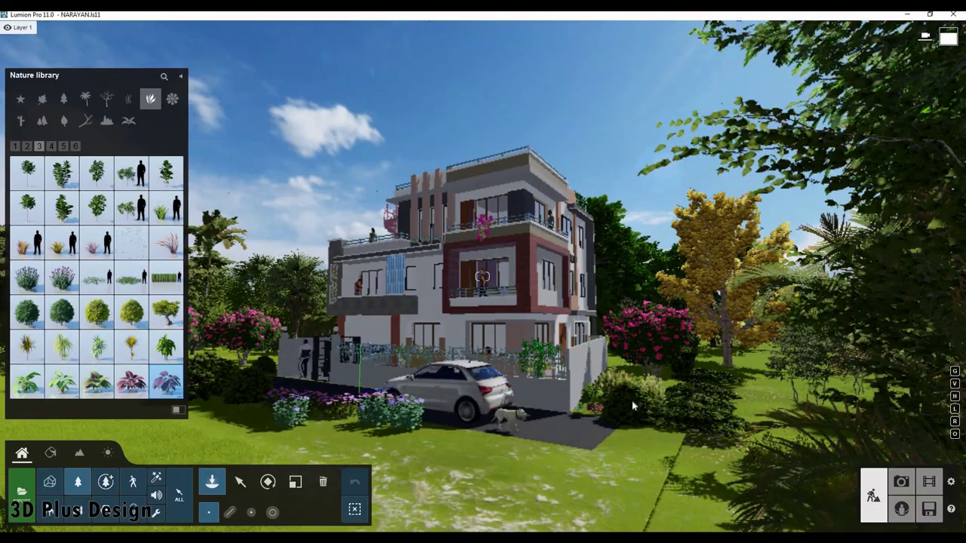
pyautogui.click(62, 311)
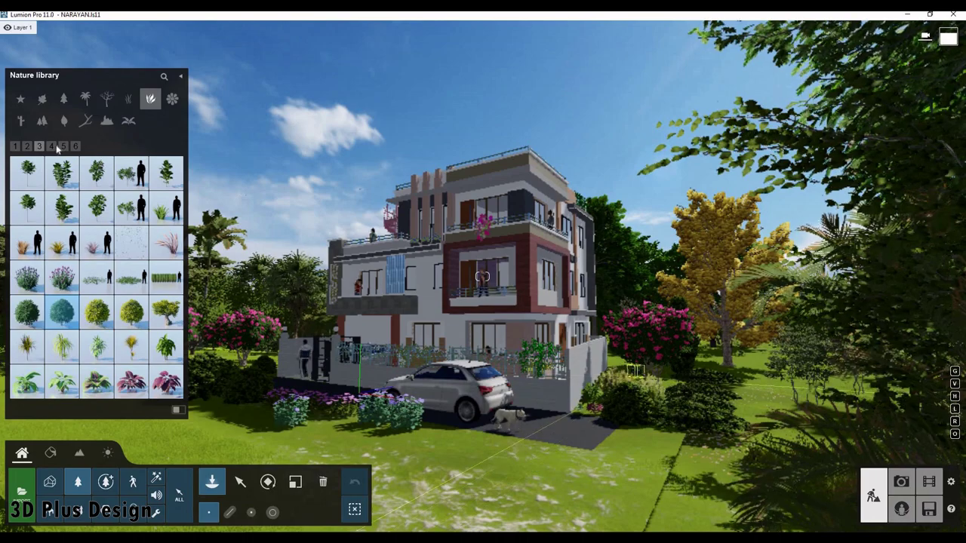
pyautogui.click(51, 145)
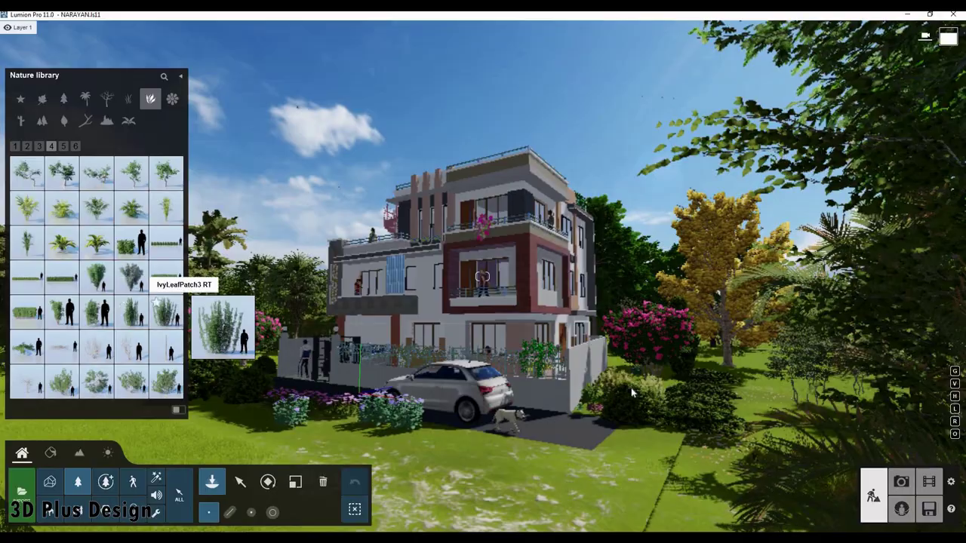
pyautogui.click(166, 311)
pyautogui.click(664, 400)
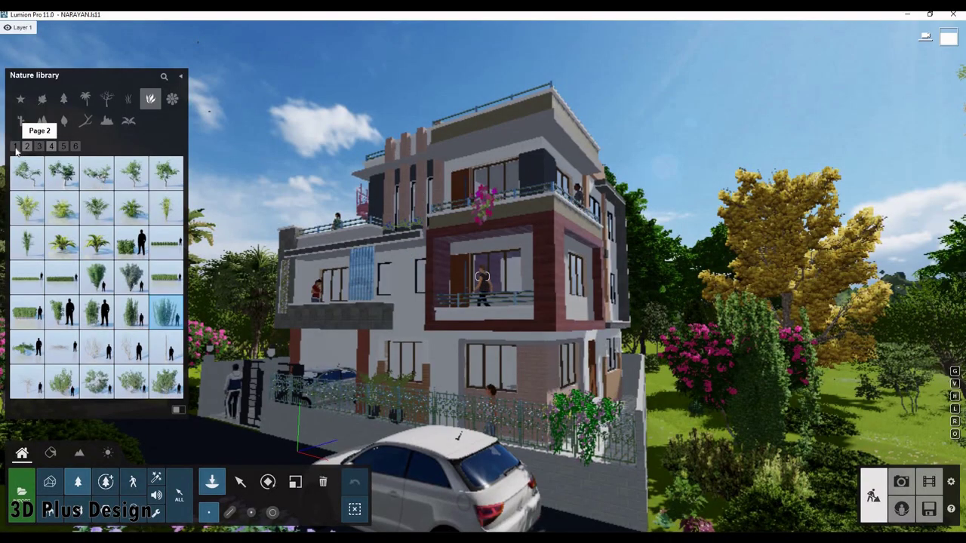
# - Place a BoxwoodTopiary 2 RT potted tree on the house's side path
pyautogui.click(15, 147)
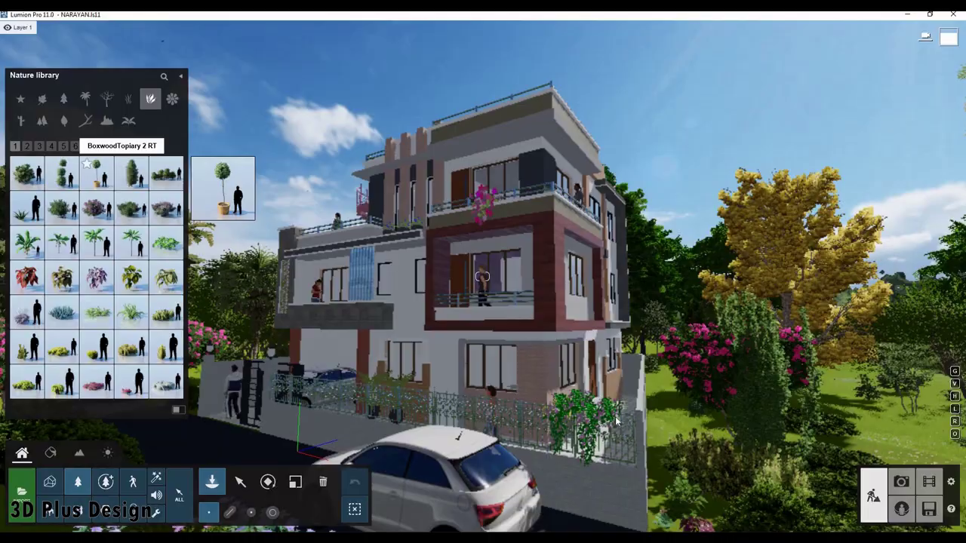
pyautogui.scroll(5, 483, 317)
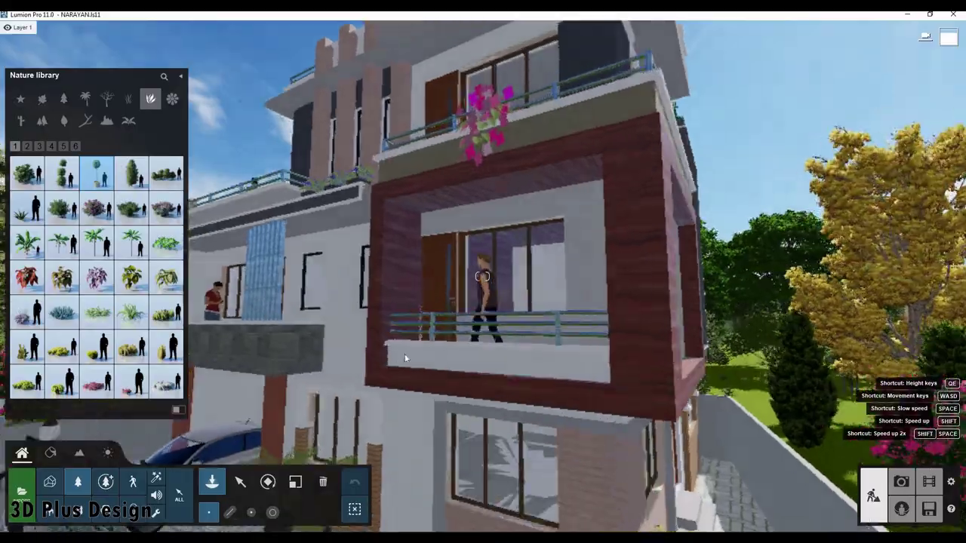
pyautogui.scroll(-5, 404, 358)
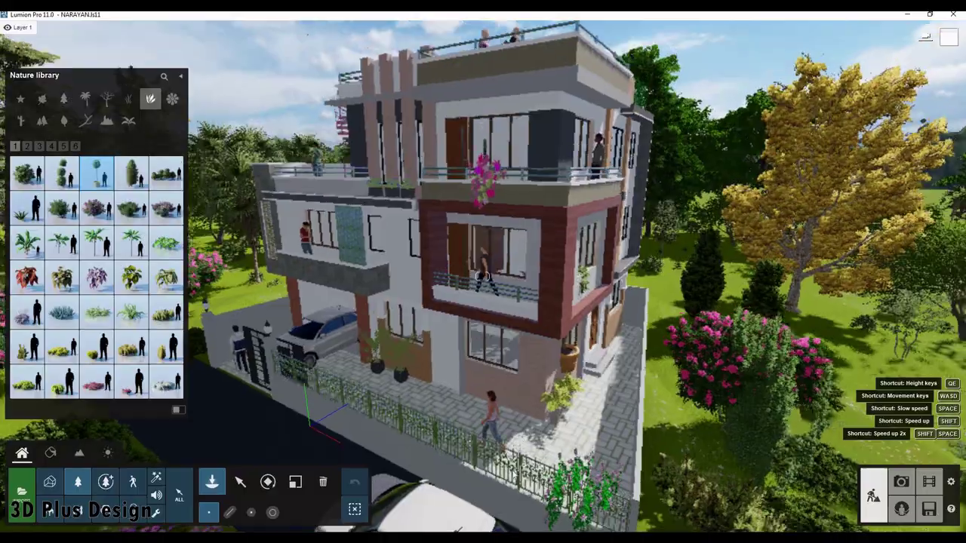
pyautogui.moveTo(677, 373); pyautogui.dragTo(508, 477, button='right')
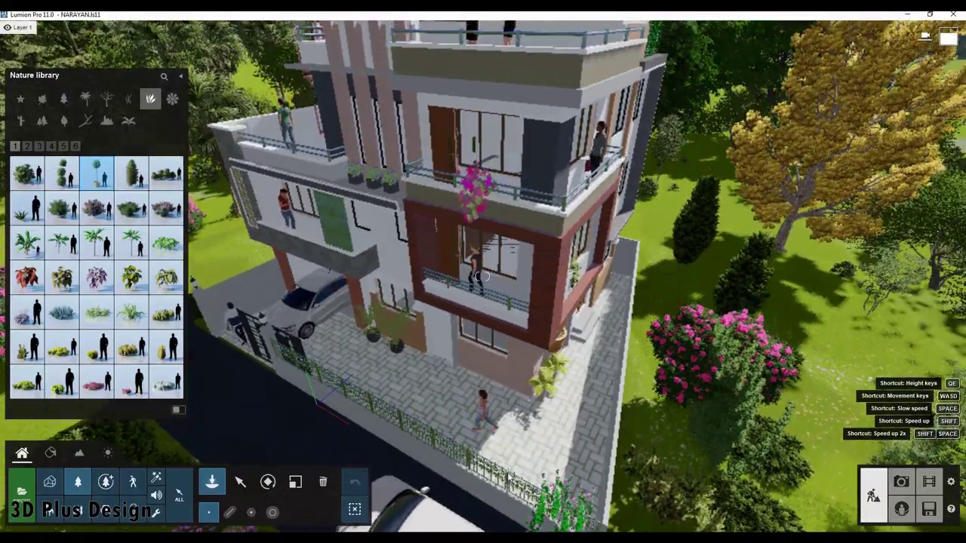
pyautogui.click(508, 477)
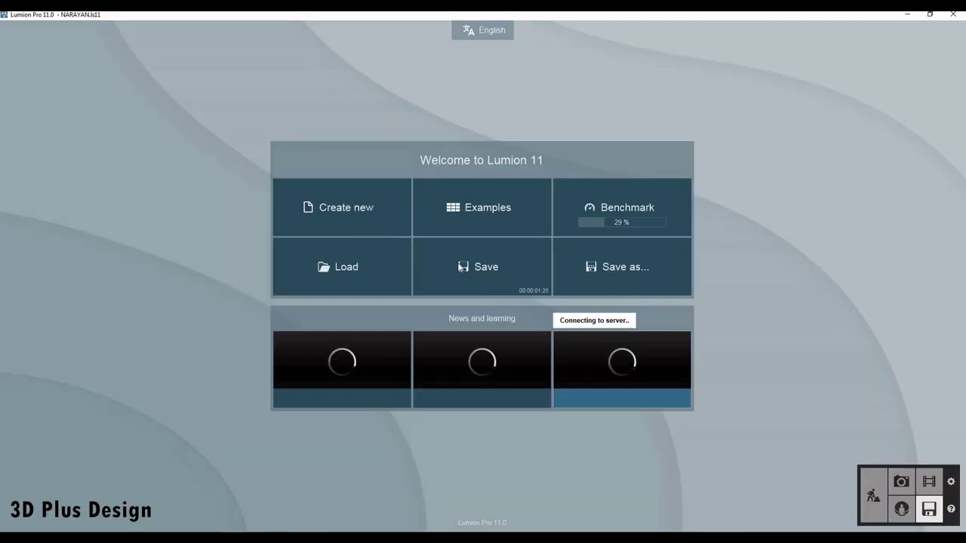
# - Save the project, then restore the Photo 3 camera in Photo mode
pyautogui.click(483, 265)
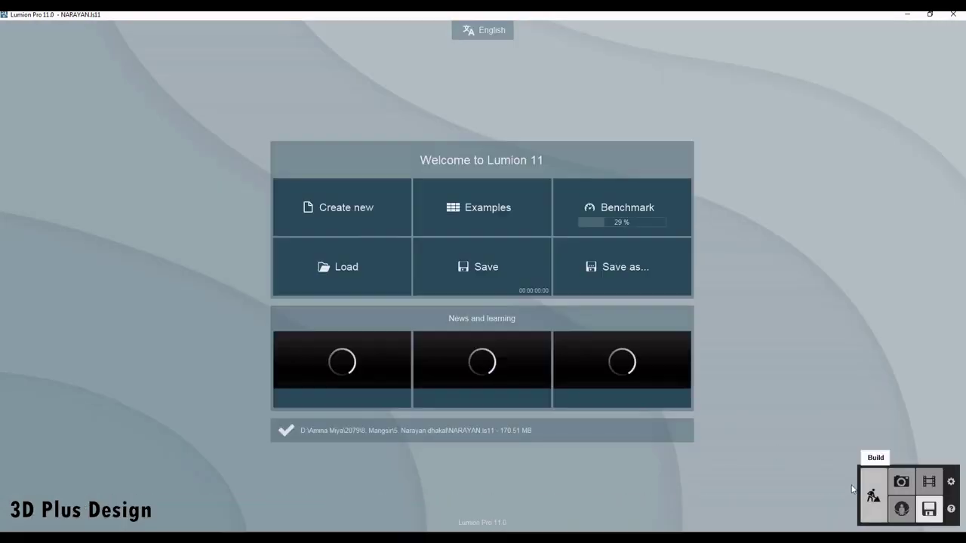
pyautogui.click(901, 482)
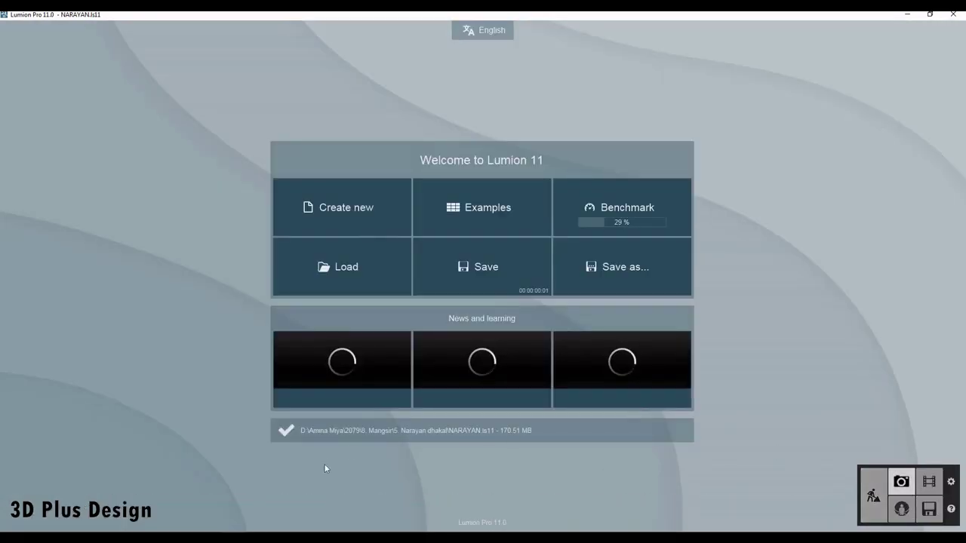
pyautogui.click(224, 466)
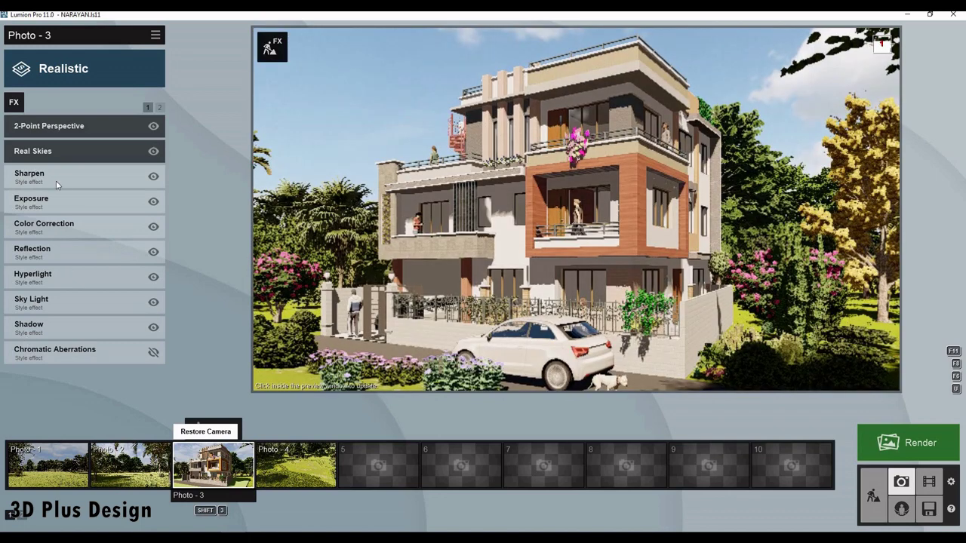
# - Review Photo 3's Sharpen, Exposure and Color Correction effect settings, returning to the effects list
pyautogui.click(55, 180)
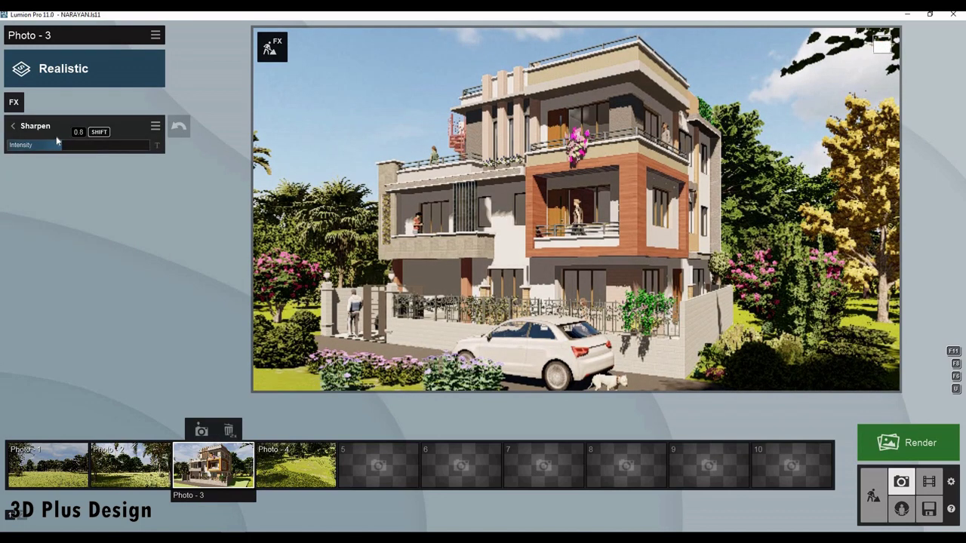
pyautogui.click(13, 126)
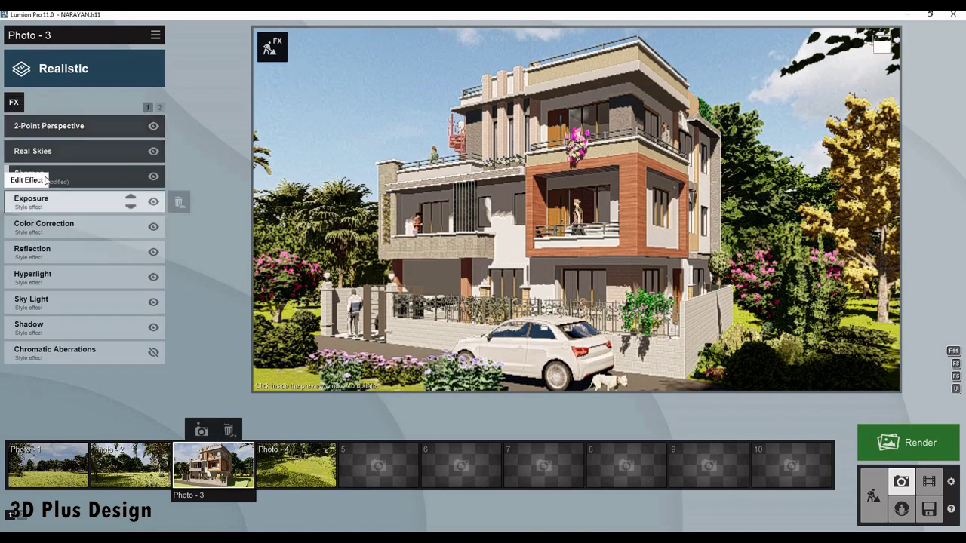
pyautogui.click(34, 201)
pyautogui.click(13, 126)
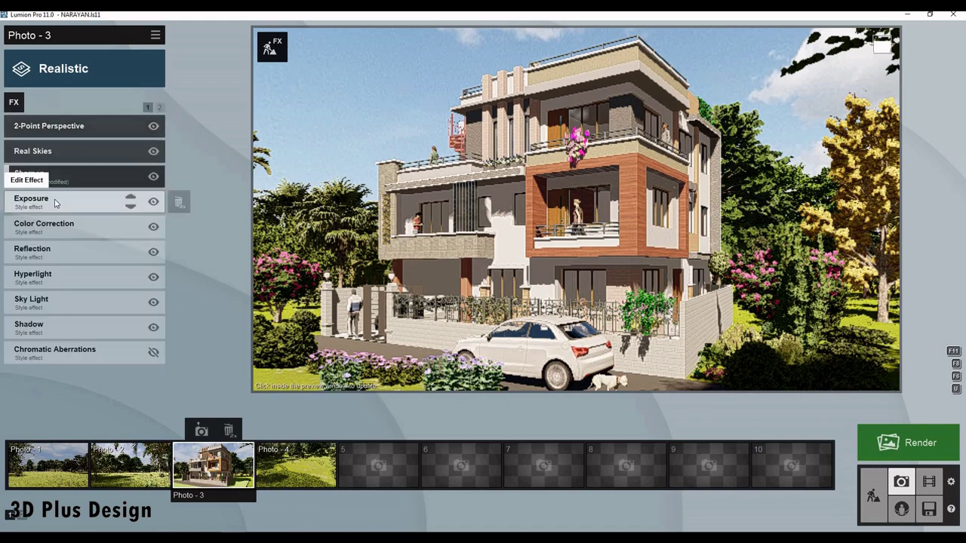
pyautogui.click(46, 224)
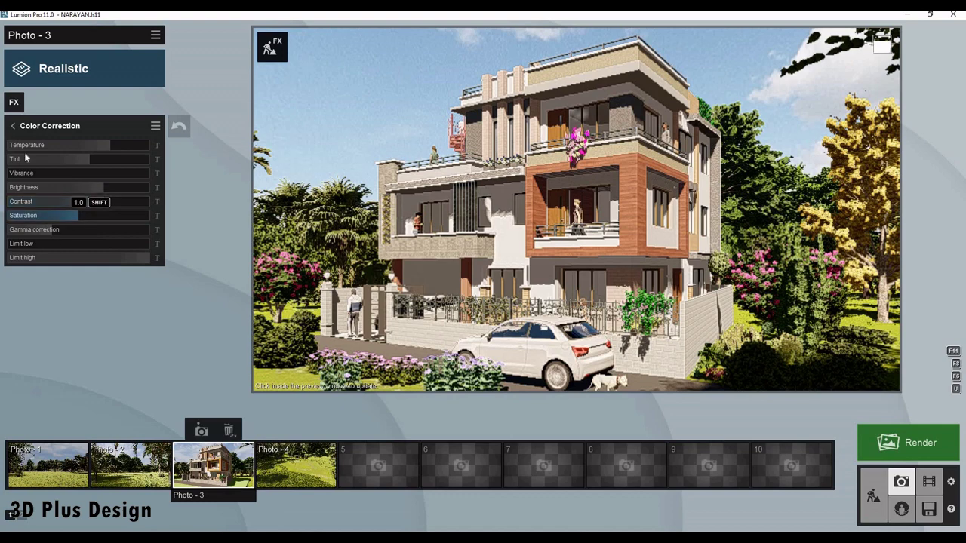
pyautogui.click(12, 126)
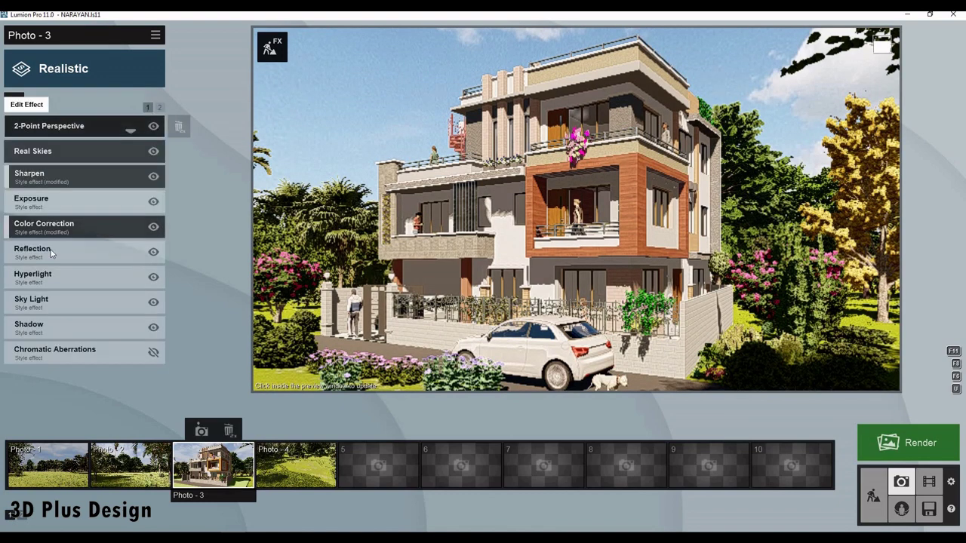
# - Set the Reflection effect's preview quality to Normal and start editing reflection planes
pyautogui.click(45, 249)
pyautogui.click(85, 208)
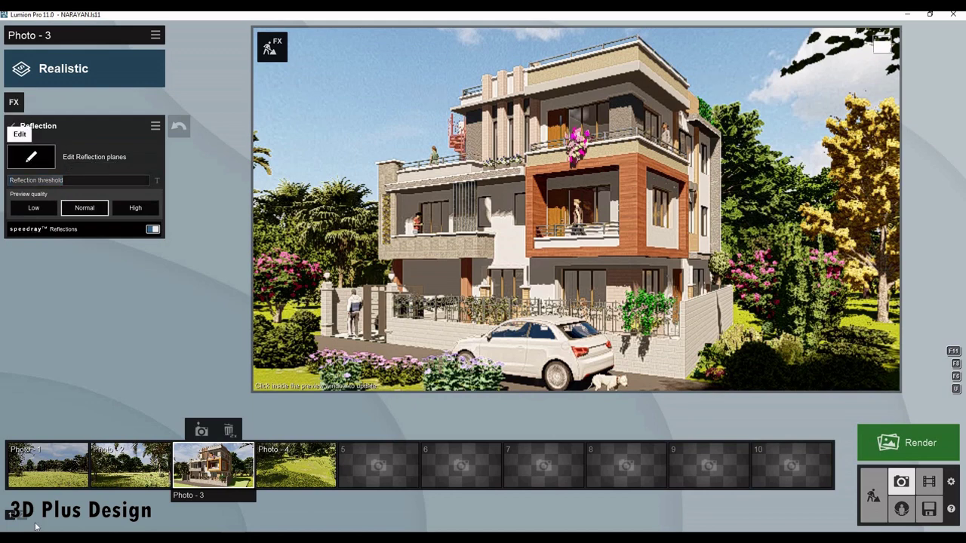
pyautogui.click(31, 157)
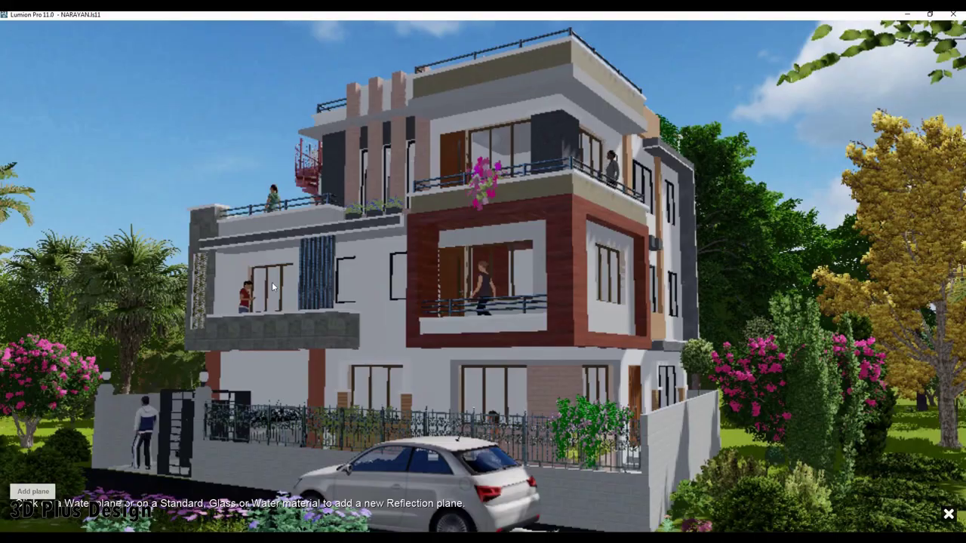
# - Add reflection planes to the front facade glass, the lower window and the right-side window
pyautogui.click(272, 285)
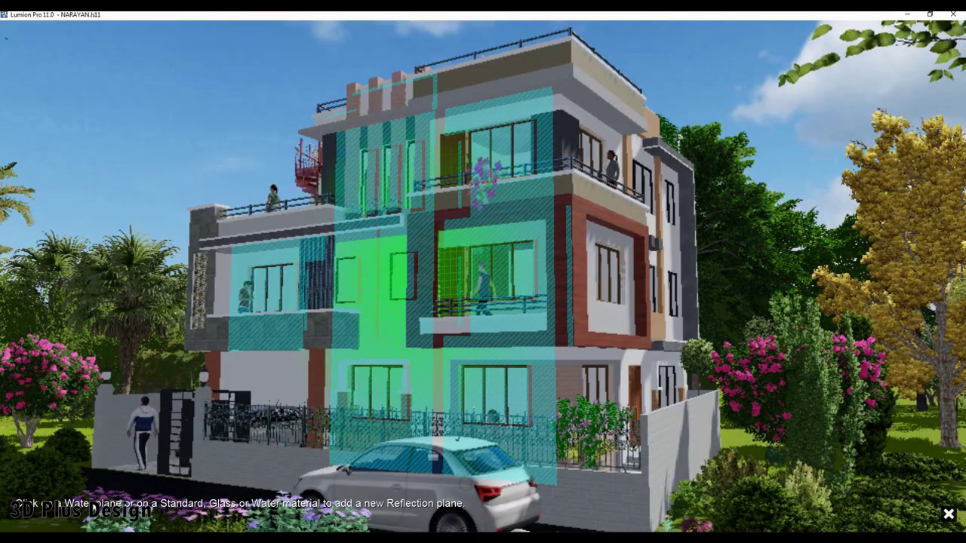
pyautogui.click(401, 273)
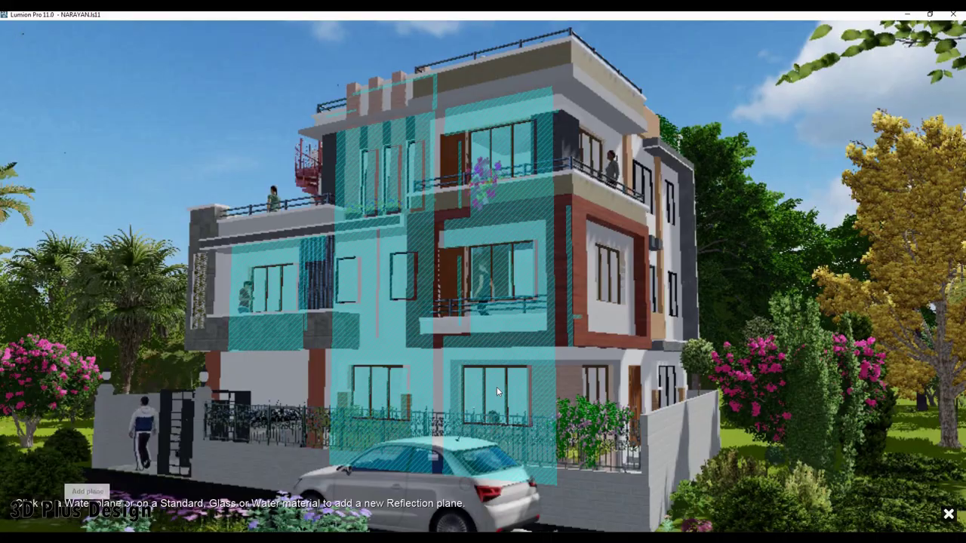
pyautogui.click(497, 387)
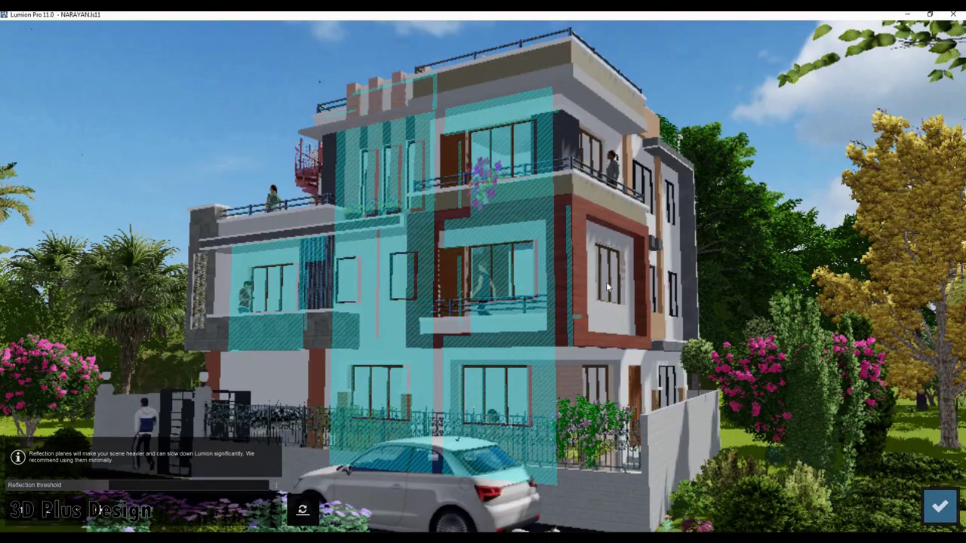
pyautogui.click(637, 225)
# - Add more reflection planes covering the upper side window and the remaining side facade windows
pyautogui.scroll(3, 612, 170)
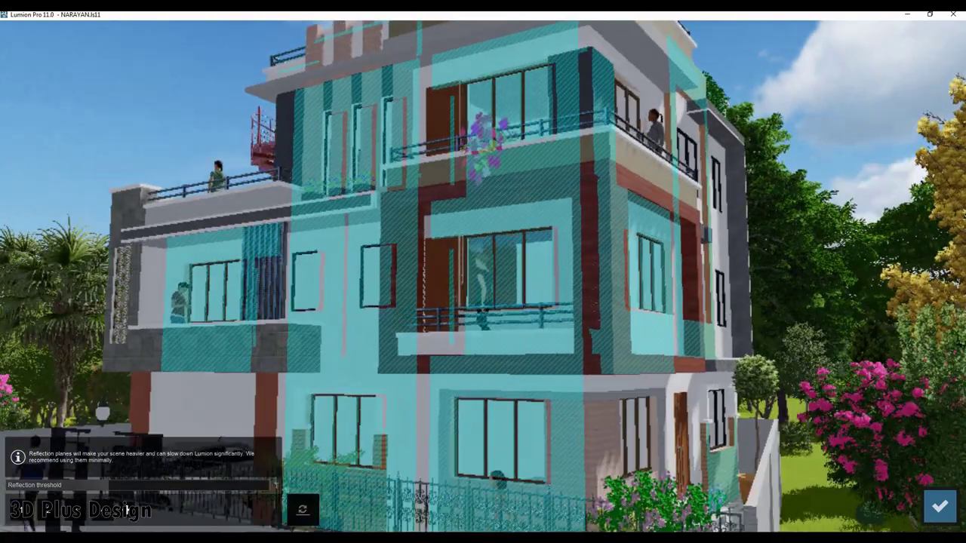
pyautogui.scroll(5, 477, 295)
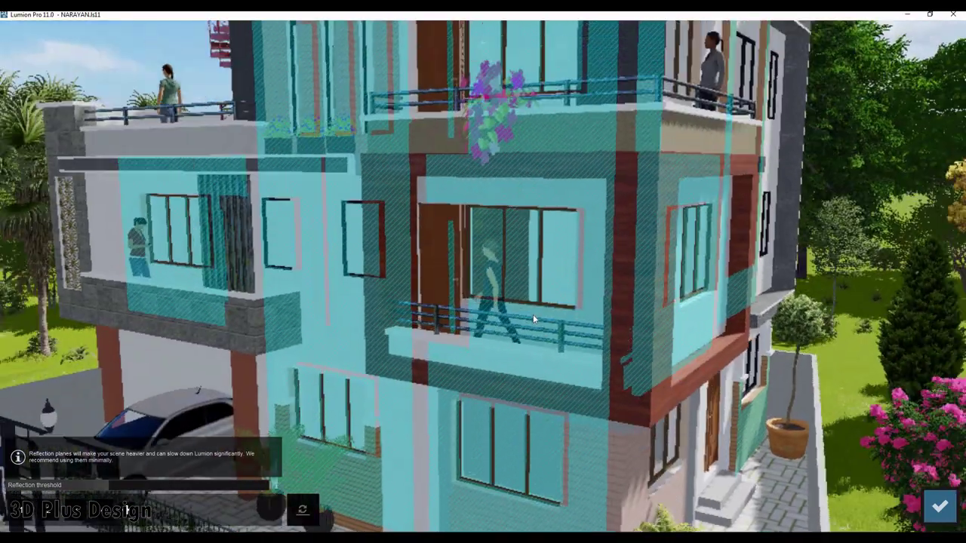
pyautogui.scroll(-5, 533, 314)
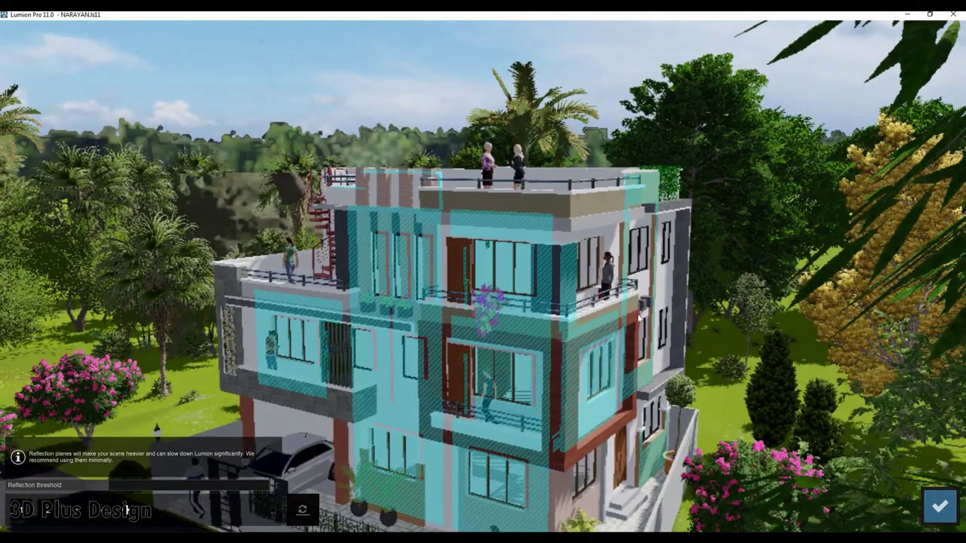
pyautogui.scroll(5, 639, 317)
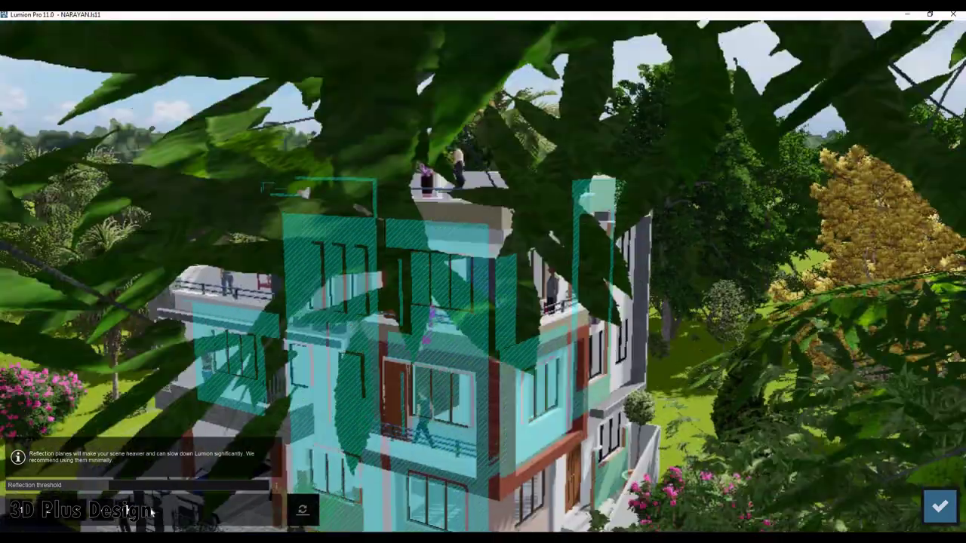
pyautogui.scroll(-5, 519, 279)
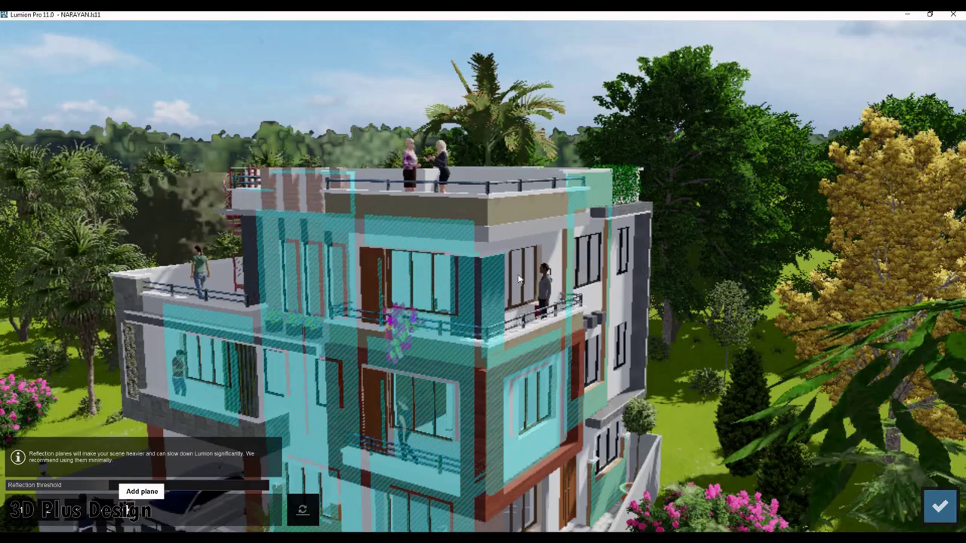
pyautogui.click(142, 491)
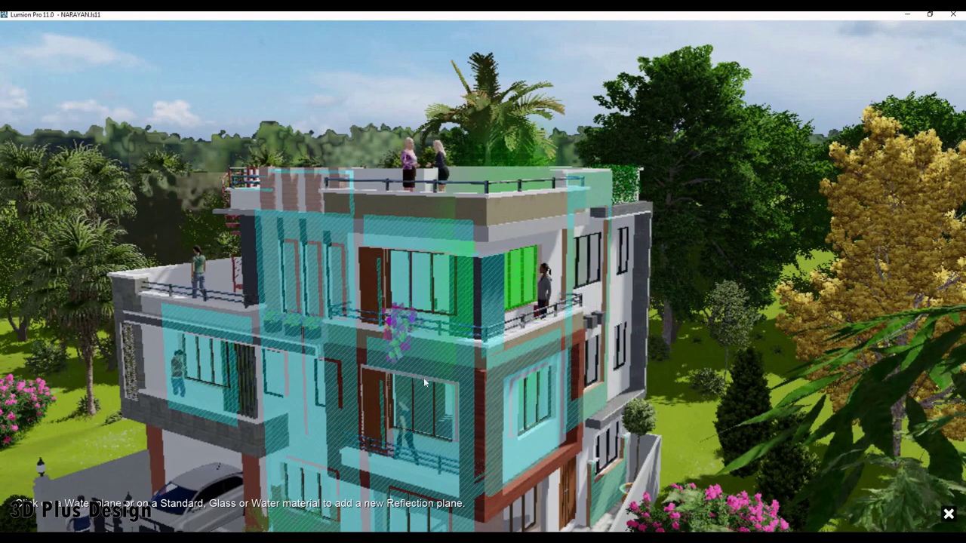
pyautogui.click(521, 279)
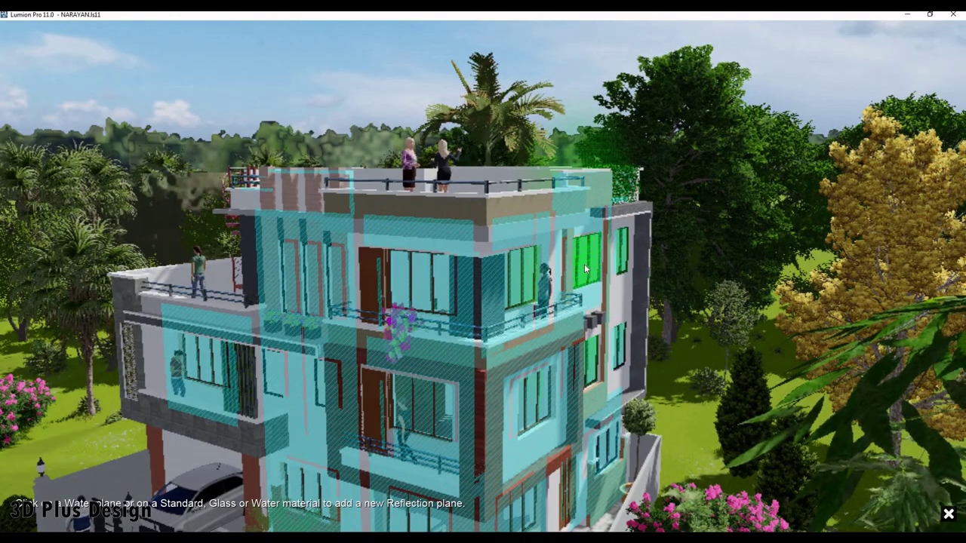
pyautogui.click(949, 514)
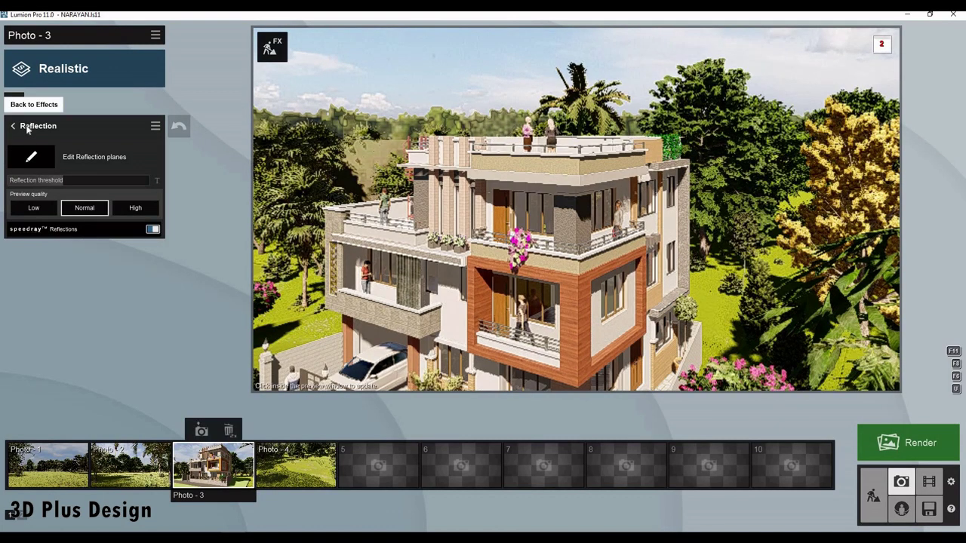
# - After checking Hyperlight, set Sky Light render quality to High and raise its saturation slightly
pyautogui.click(27, 129)
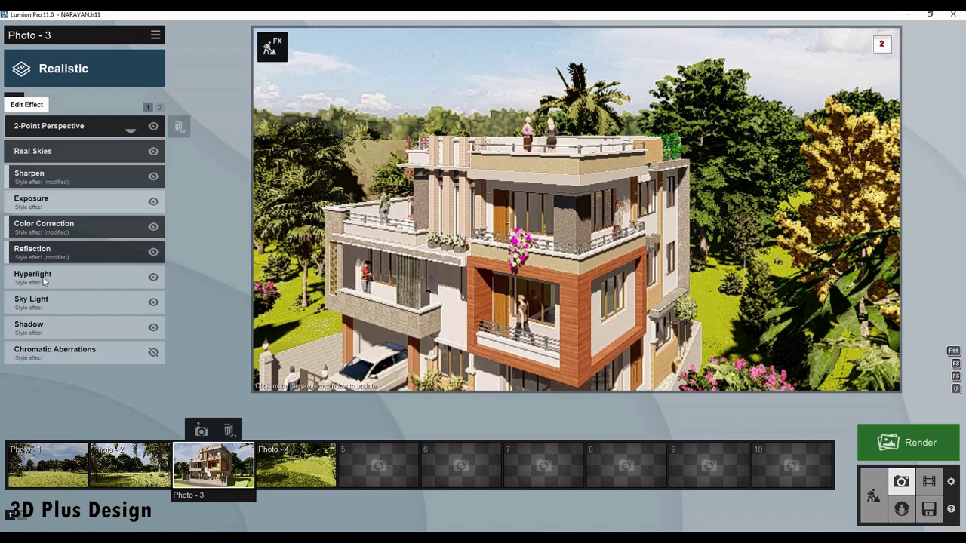
pyautogui.click(48, 277)
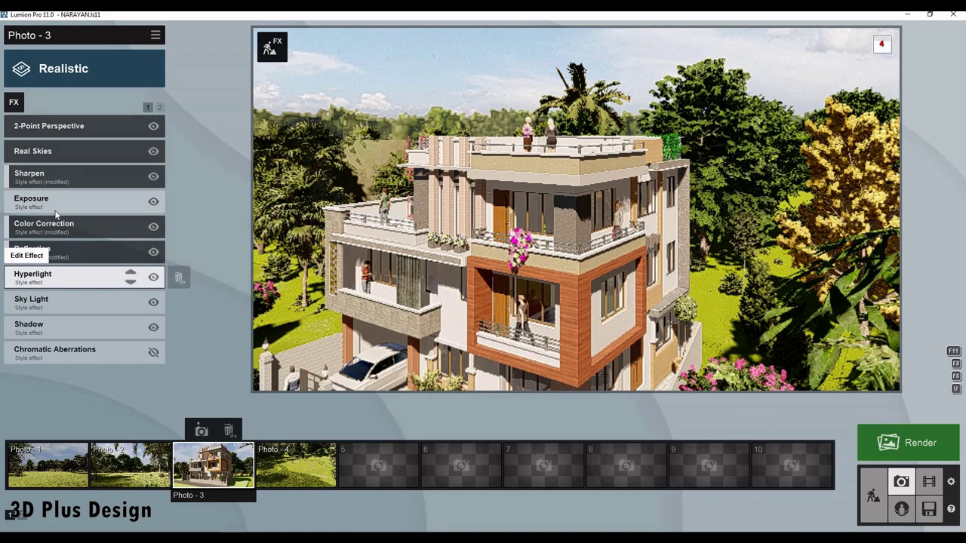
pyautogui.click(28, 128)
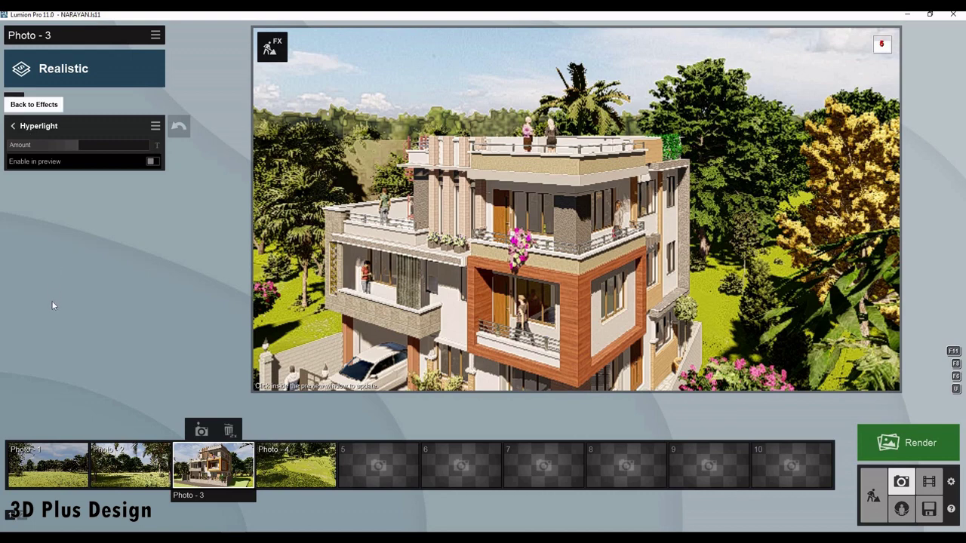
pyautogui.click(52, 304)
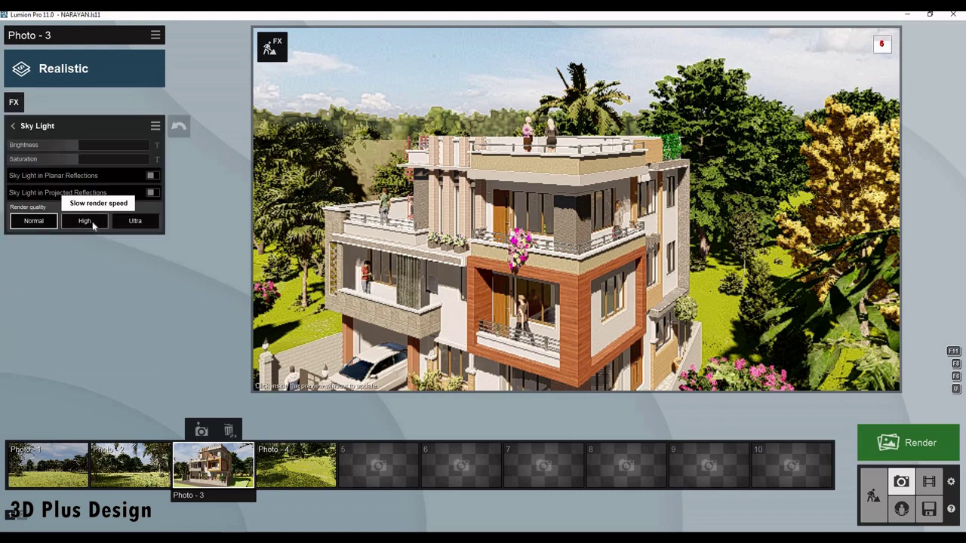
pyautogui.click(93, 225)
pyautogui.moveTo(78, 145)
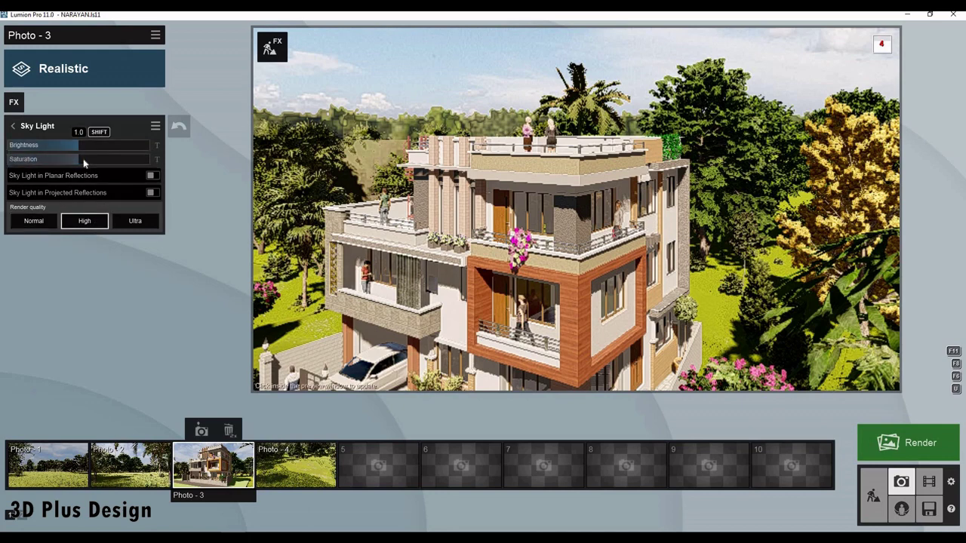
pyautogui.moveTo(89, 161); pyautogui.dragTo(90, 162)
# - Save the project from the file screen and return to Photo mode
pyautogui.moveTo(873, 496)
pyautogui.click(930, 511)
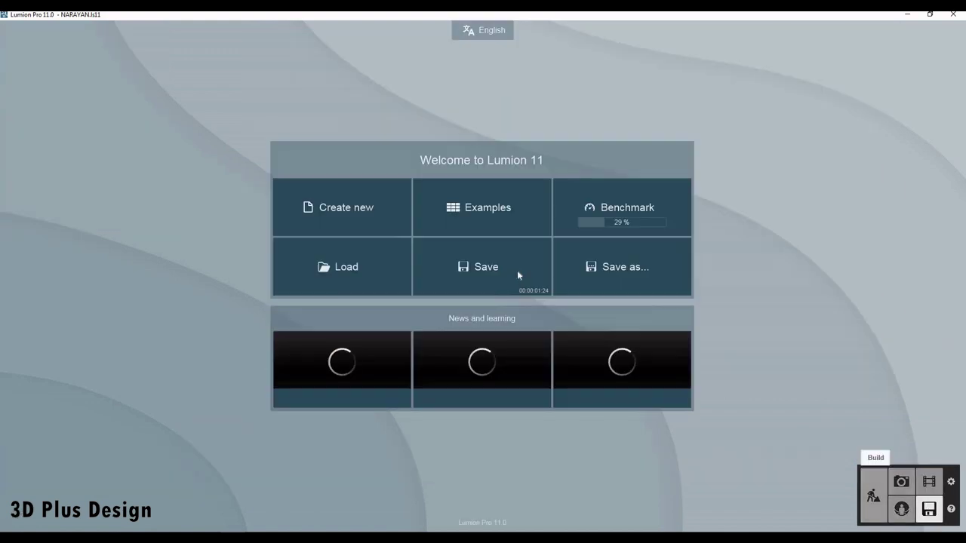
pyautogui.click(516, 266)
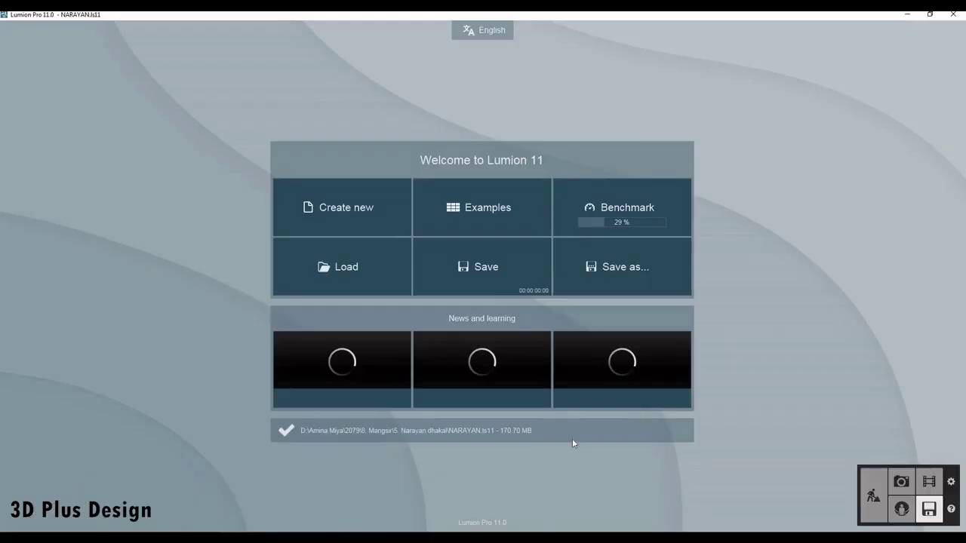
pyautogui.click(901, 482)
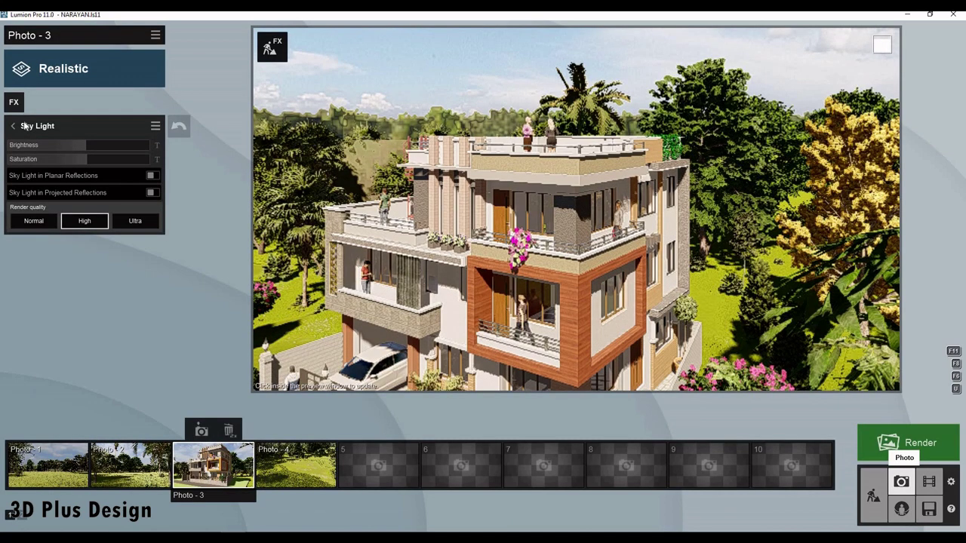
# - Inspect the Shadow effect settings and return to Photo 3's effects list
pyautogui.click(13, 126)
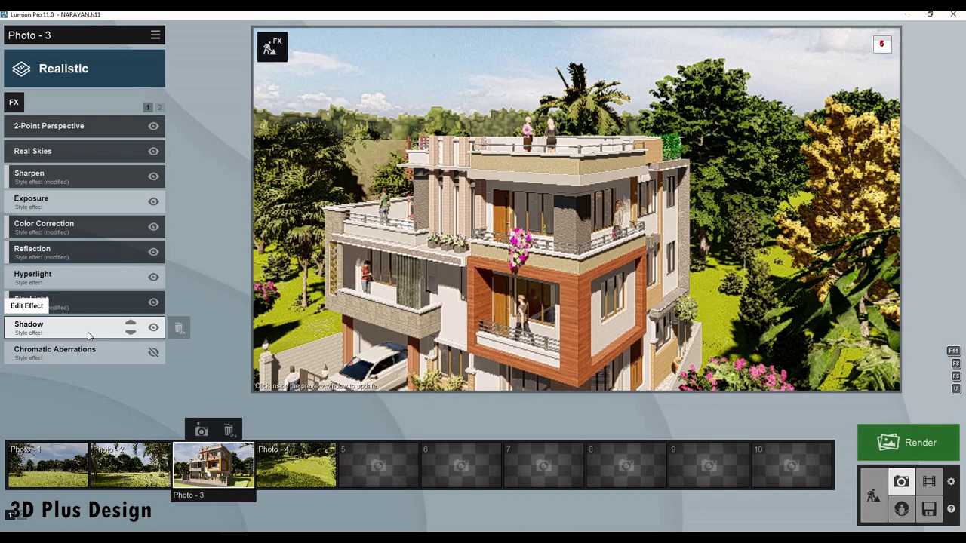
pyautogui.click(89, 335)
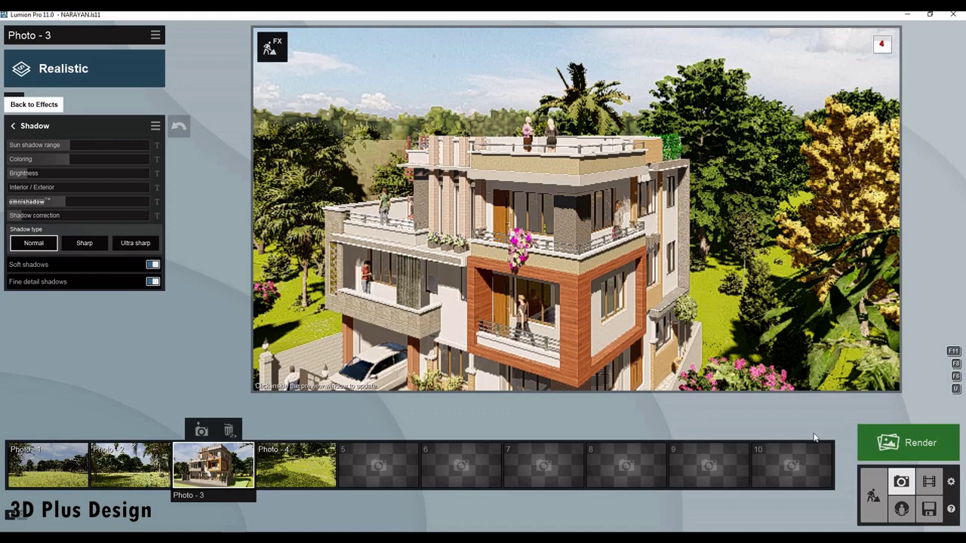
pyautogui.click(13, 127)
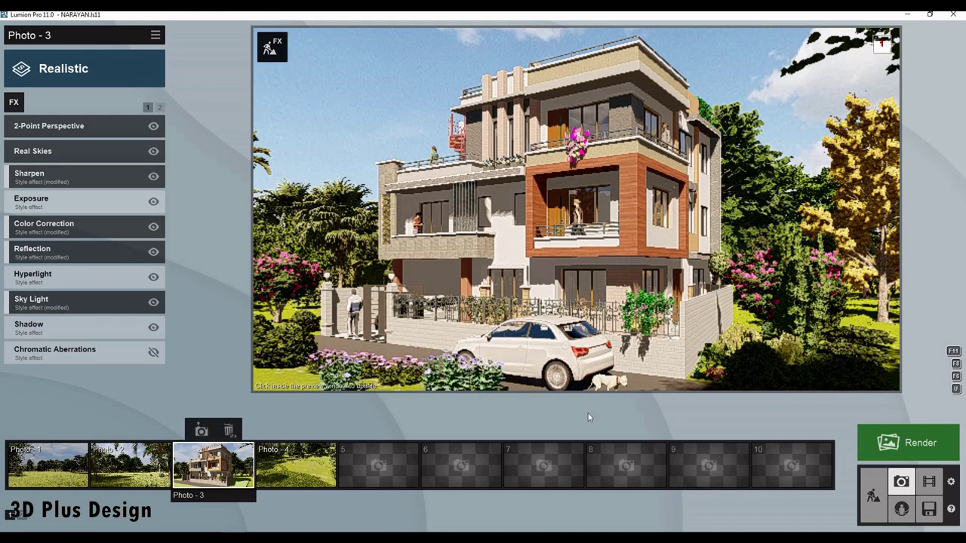
# - Render the current shot at Desktop resolution, saving it as the JPG file '1'
pyautogui.click(908, 443)
pyautogui.click(420, 406)
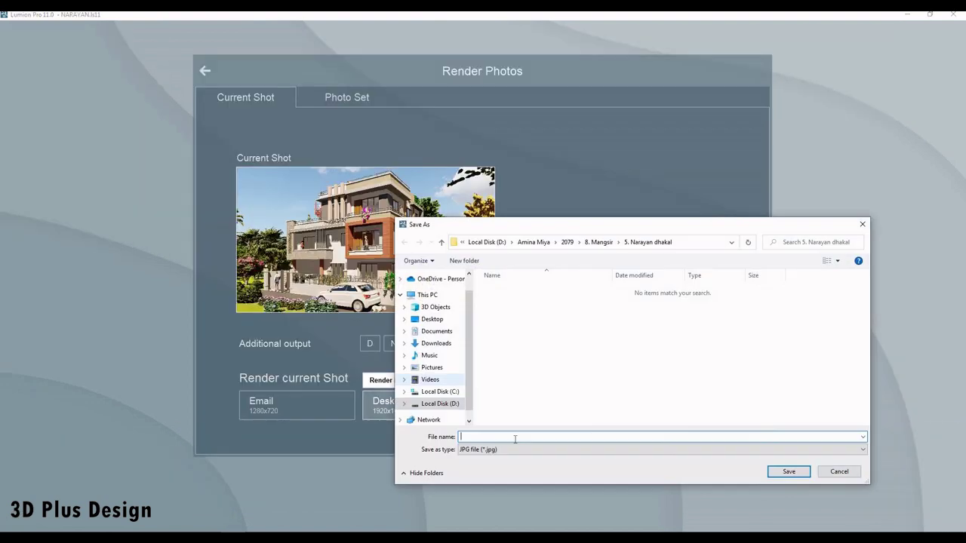
pyautogui.write('1')
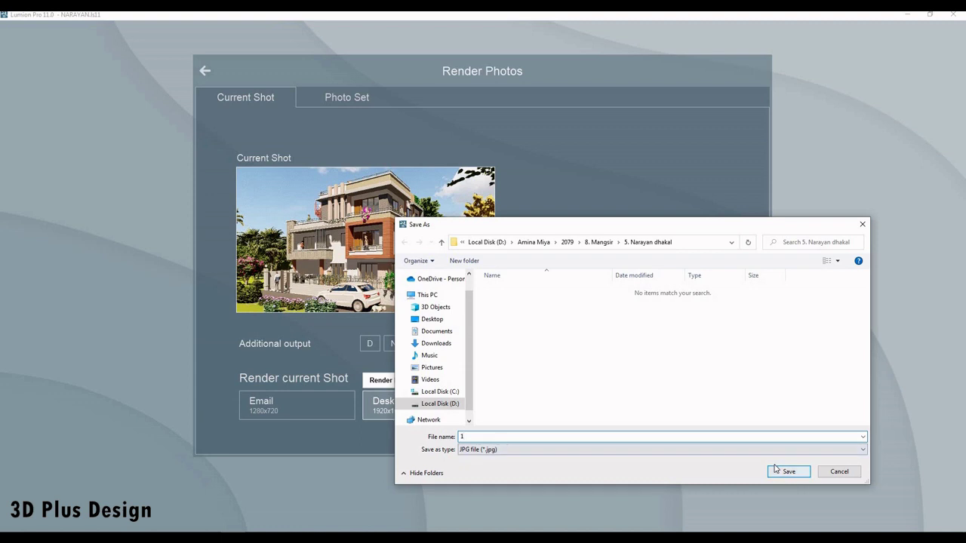
pyautogui.click(775, 468)
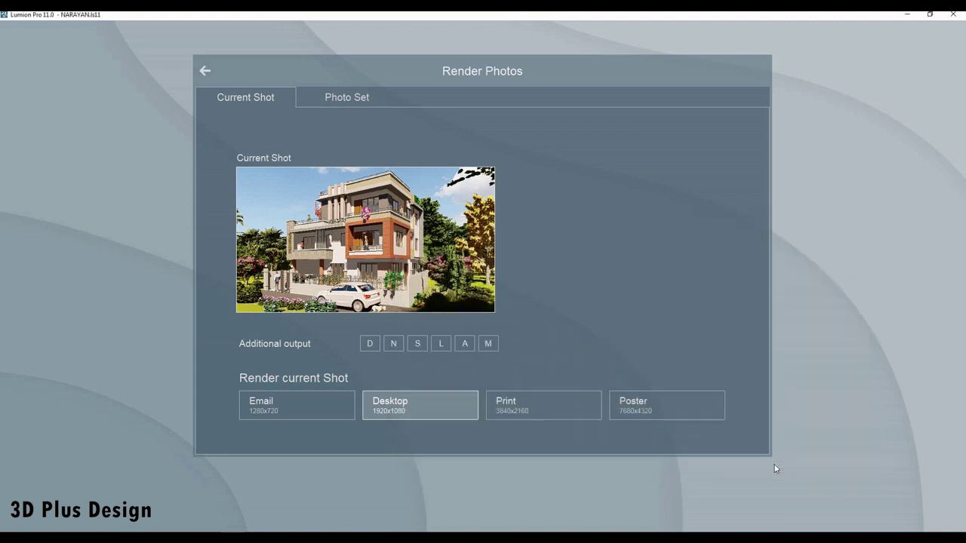
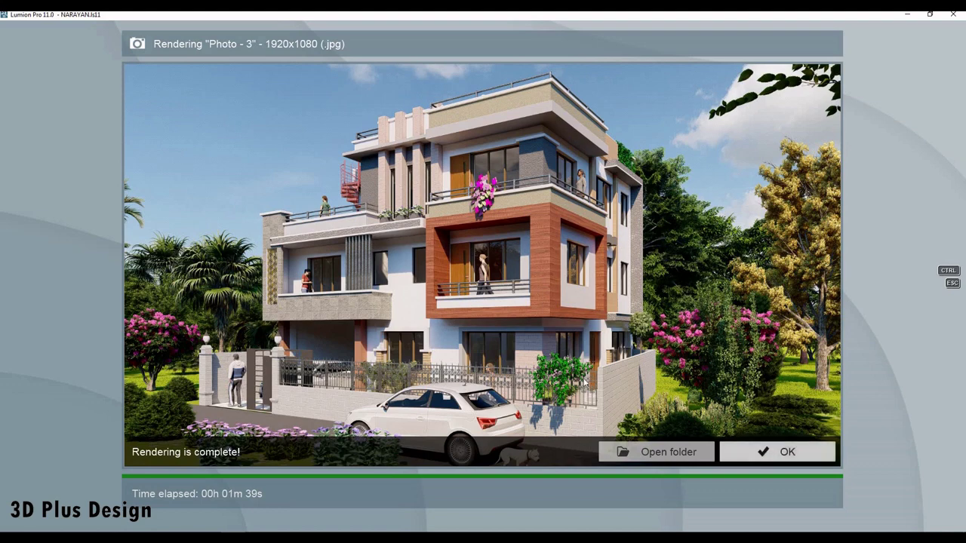
# - Close the finished Photo - 3 render preview and return to Build mode
pyautogui.press('Escape')
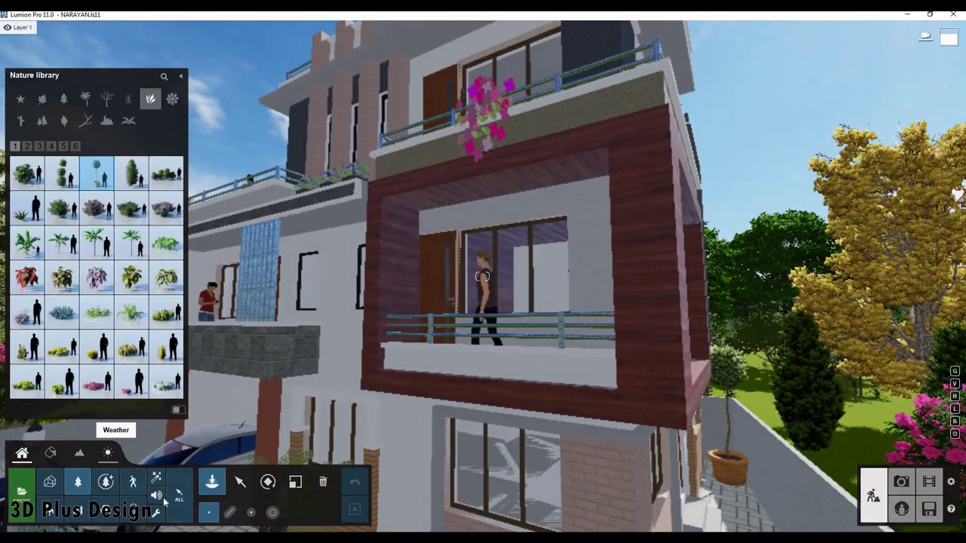
# - Disable real skies and lower the sun to a starry night, then frame the roof edge
pyautogui.click(108, 453)
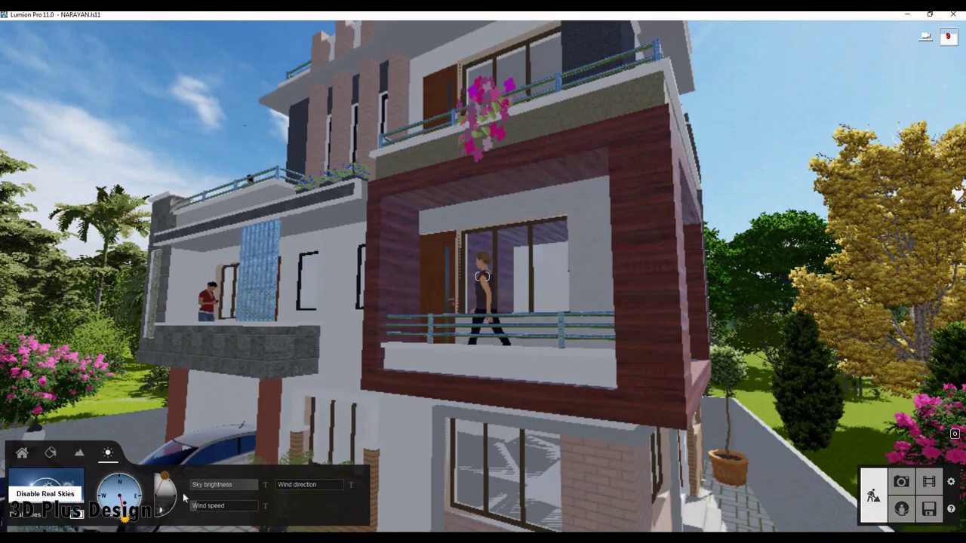
pyautogui.click(46, 487)
pyautogui.moveTo(179, 493); pyautogui.dragTo(173, 511)
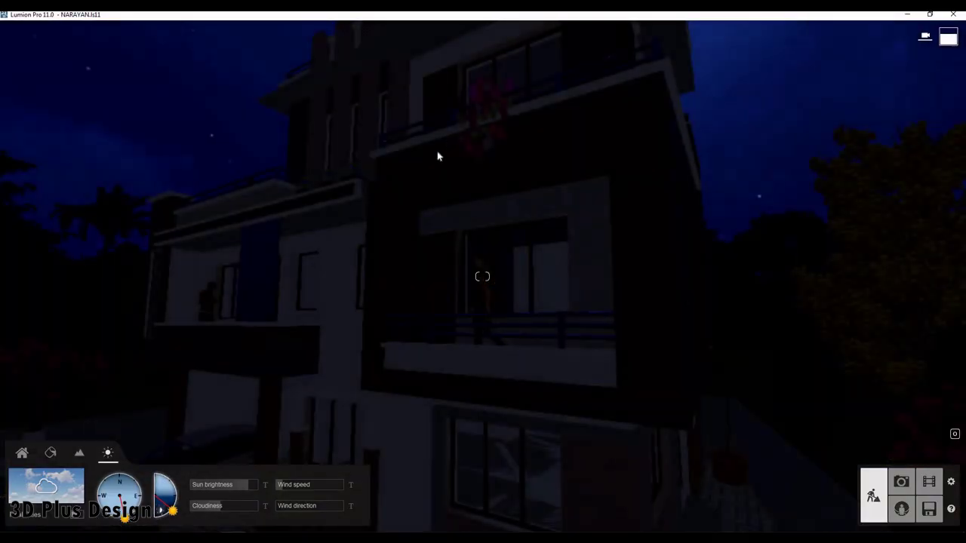
pyautogui.moveTo(438, 156); pyautogui.dragTo(425, 337, button='right')
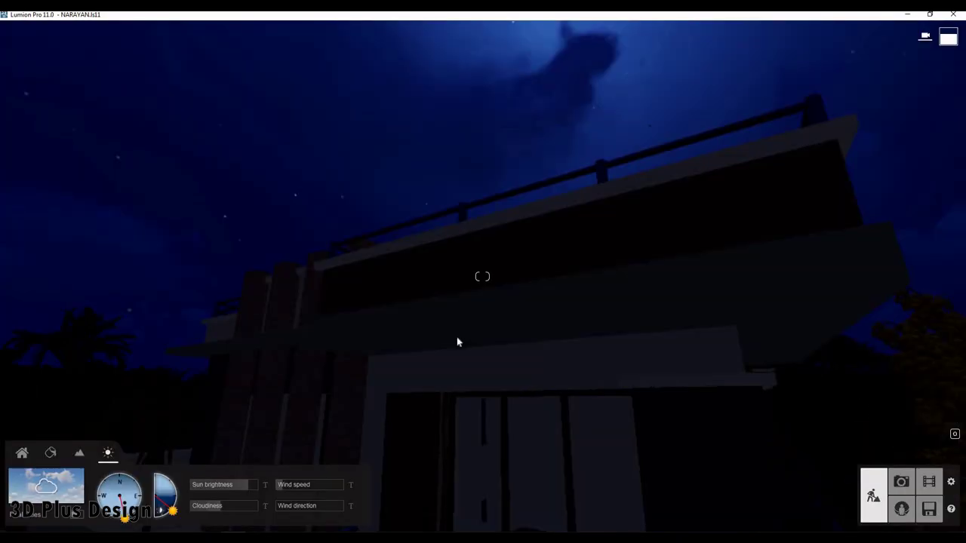
pyautogui.moveTo(456, 336)
pyautogui.mouseDown(button='right')
pyautogui.moveTo(480, 413)
pyautogui.moveTo(440, 390)
pyautogui.mouseUp(button='right')
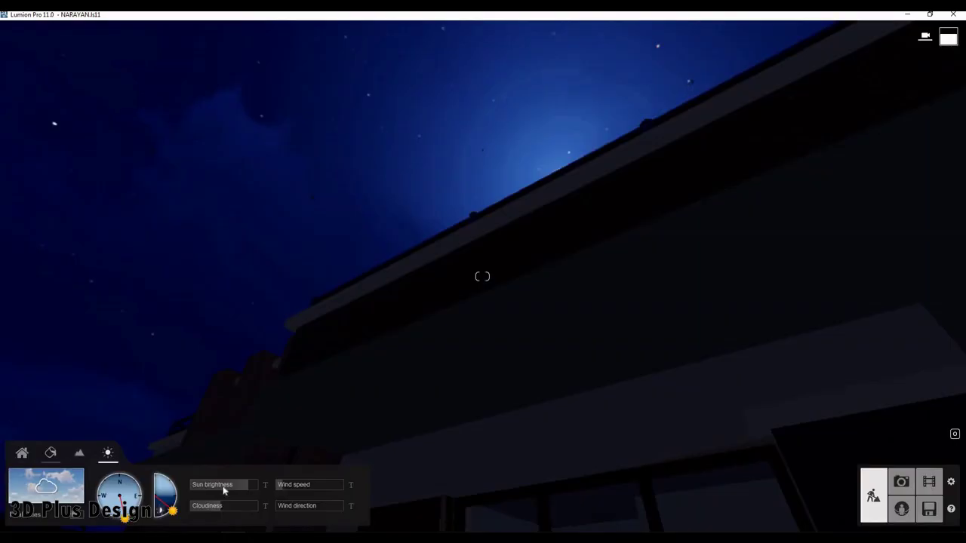
# - Place an Area Light from the Lights library under the roof overhang above the doorway
pyautogui.click(22, 453)
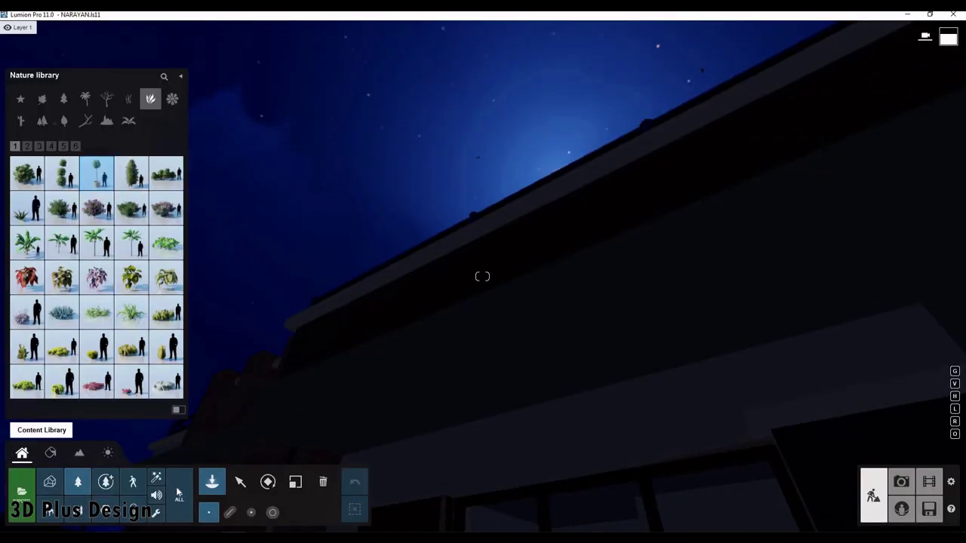
pyautogui.click(133, 510)
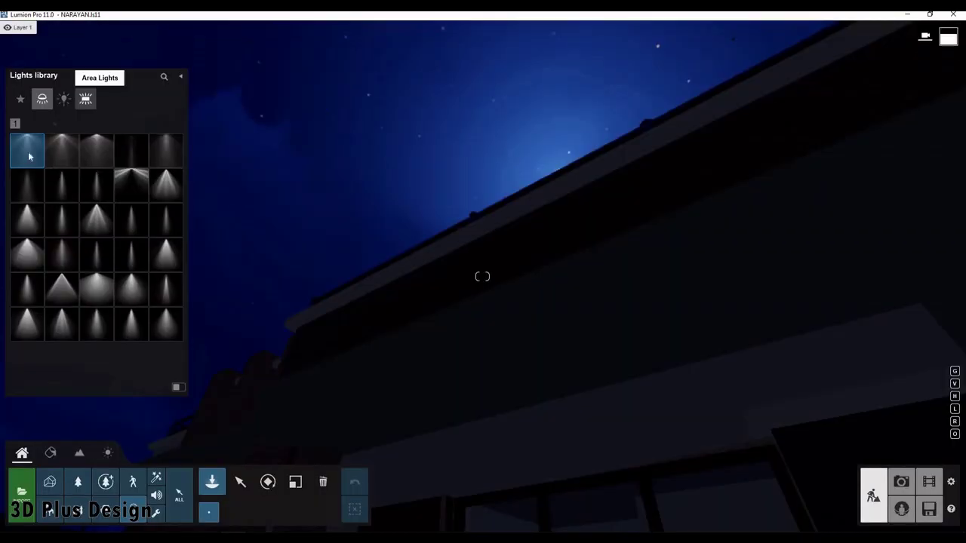
pyautogui.click(86, 99)
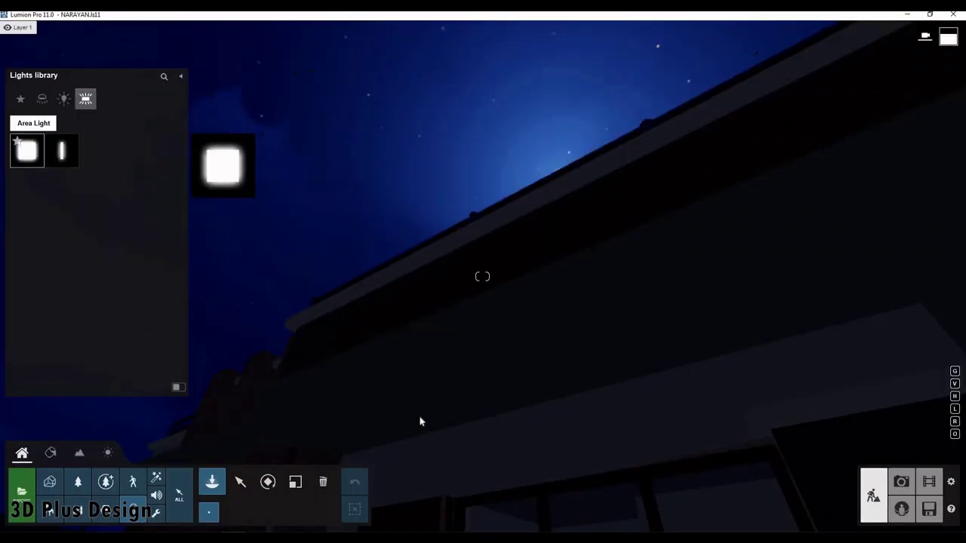
pyautogui.click(27, 151)
pyautogui.moveTo(506, 388); pyautogui.dragTo(406, 393, button='right')
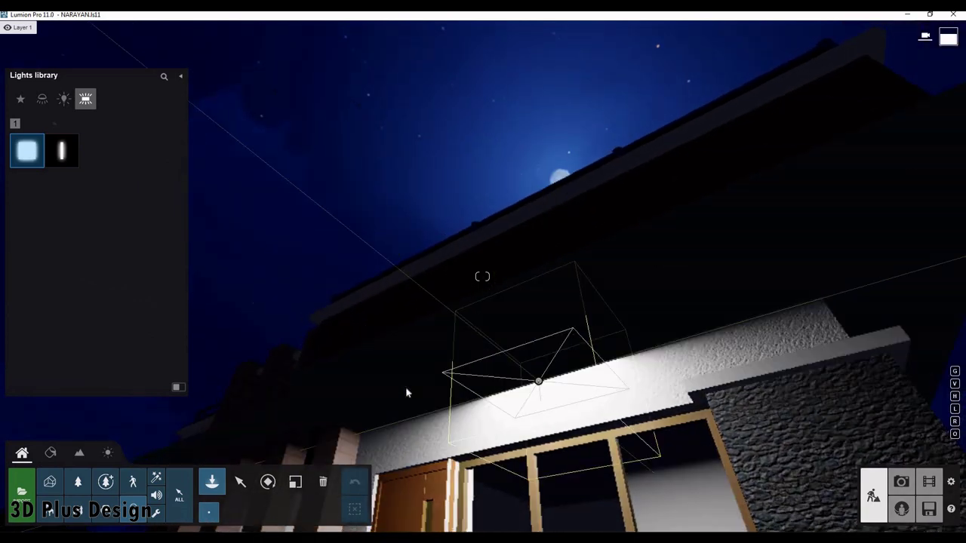
pyautogui.click(406, 391)
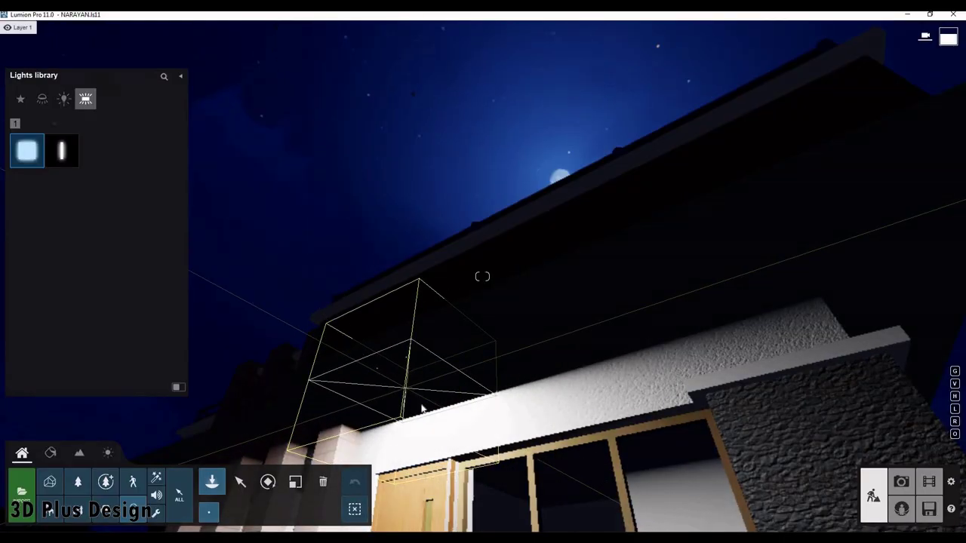
pyautogui.click(240, 482)
# - Tint the area light pale yellow and shrink its length and width
pyautogui.press('f')
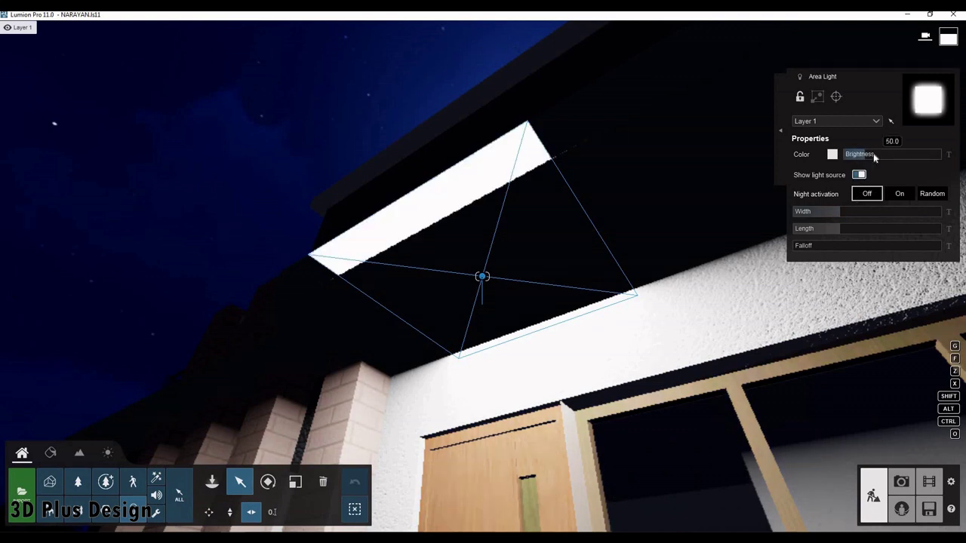
pyautogui.click(832, 154)
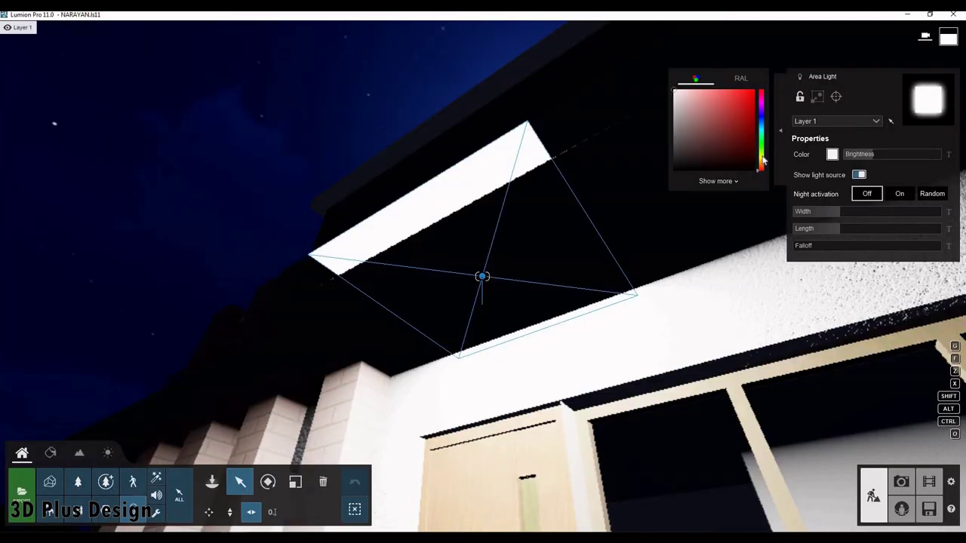
pyautogui.click(690, 104)
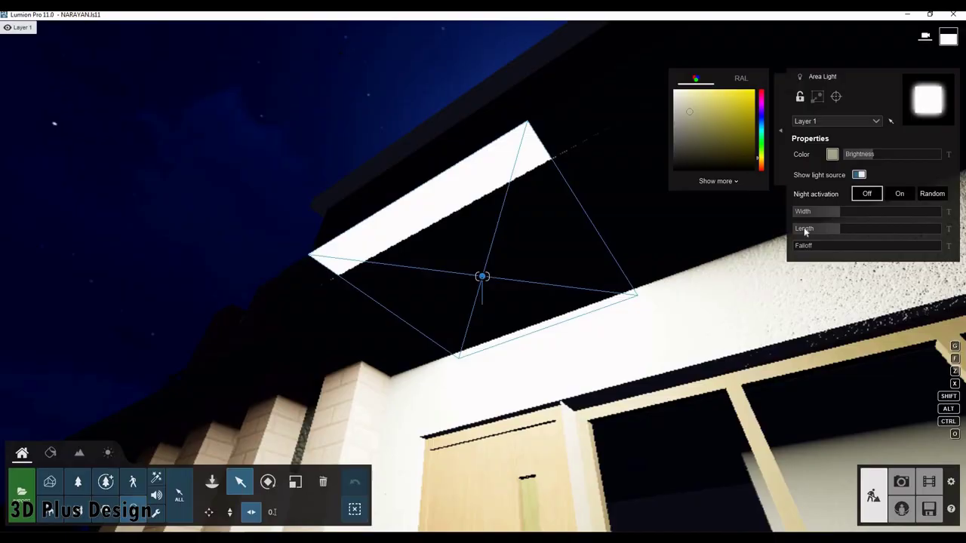
pyautogui.moveTo(867, 229)
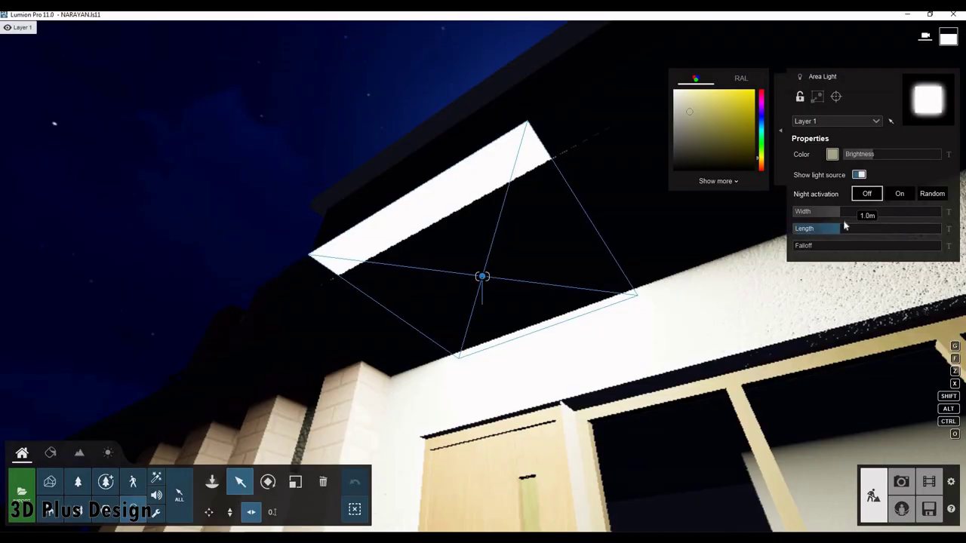
pyautogui.click(844, 226)
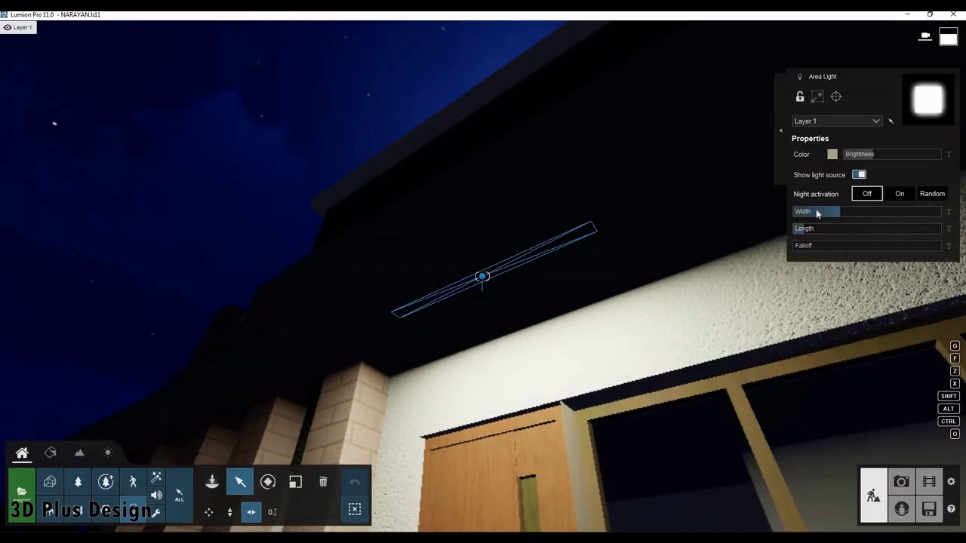
pyautogui.moveTo(838, 211); pyautogui.dragTo(742, 216)
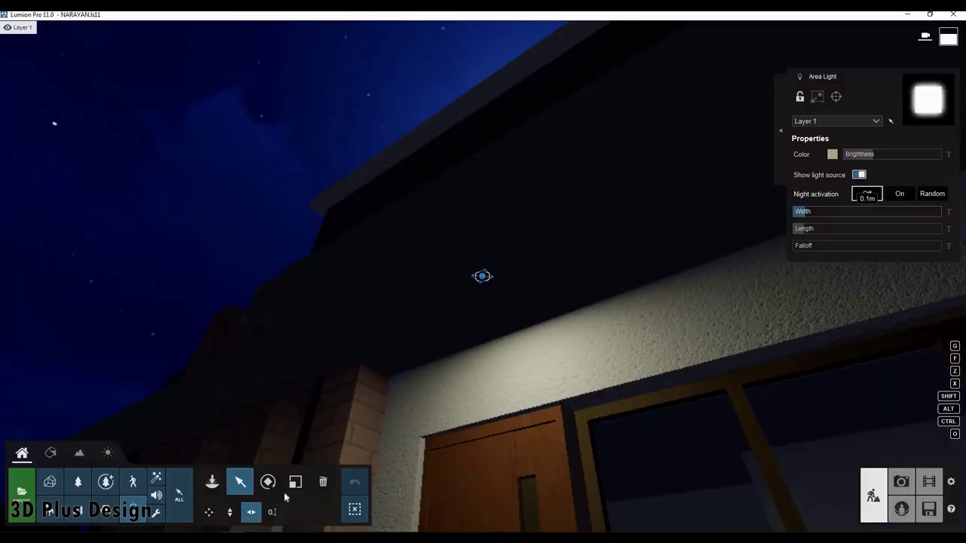
# - Set the light's height to about -0.29m, just below the ceiling
pyautogui.press('h')
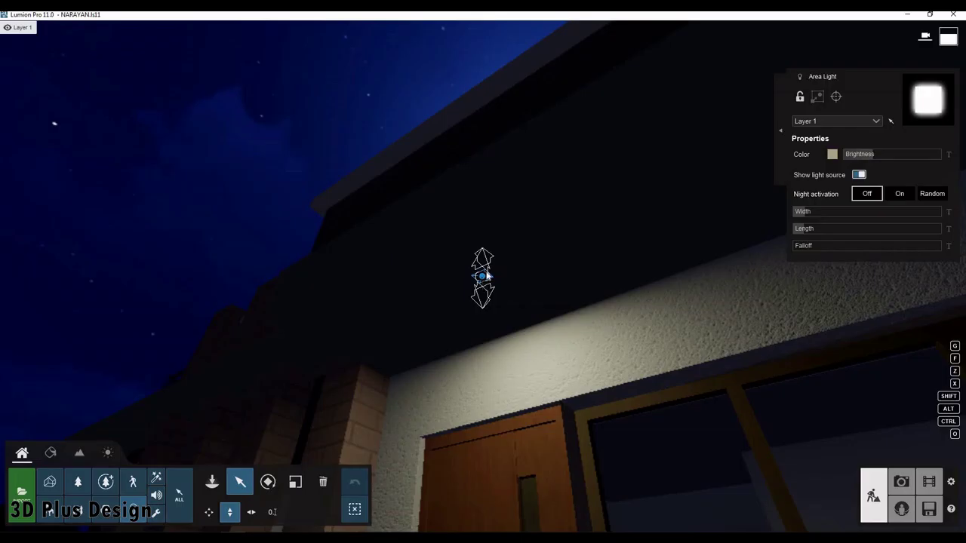
pyautogui.moveTo(487, 277); pyautogui.dragTo(487, 298)
pyautogui.press('w')
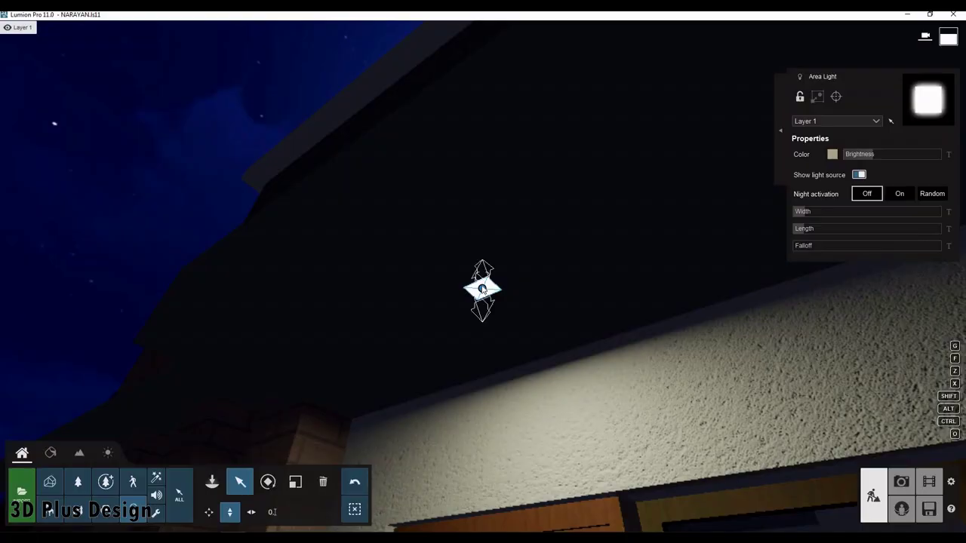
pyautogui.moveTo(483, 288); pyautogui.dragTo(534, 328)
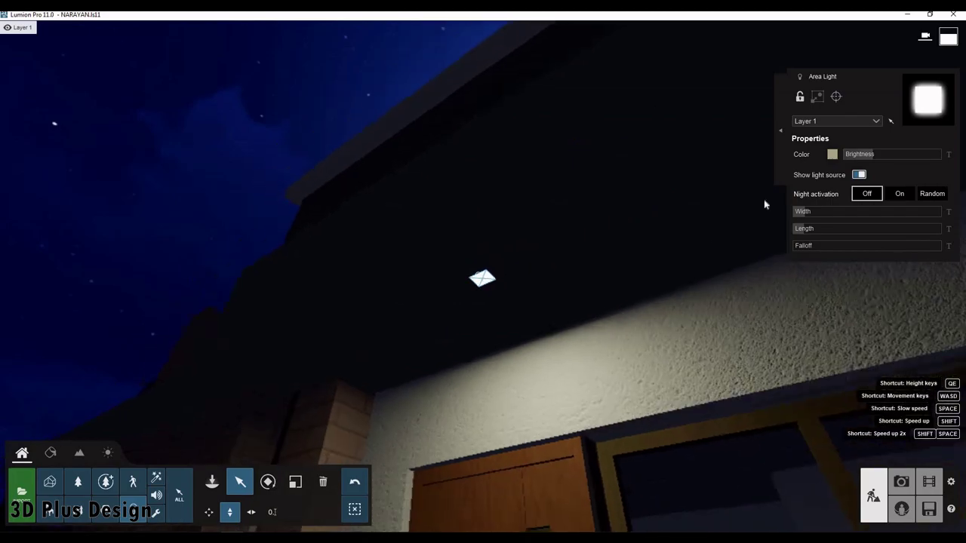
pyautogui.moveTo(763, 199); pyautogui.dragTo(713, 140, button='right')
# - Alt-drag copies of the area light about 1.13m apart along the lower soffit
pyautogui.click(832, 154)
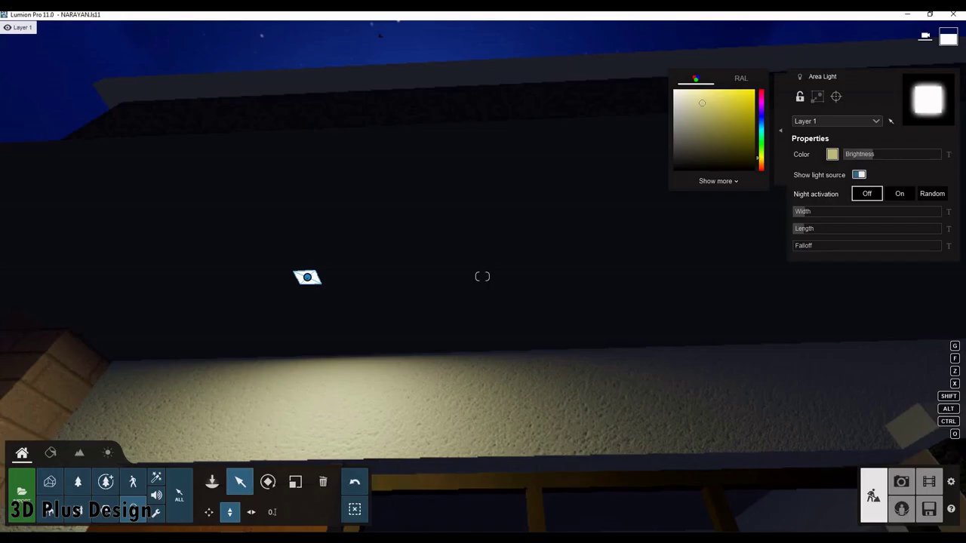
pyautogui.moveTo(339, 334); pyautogui.dragTo(384, 280, button='right')
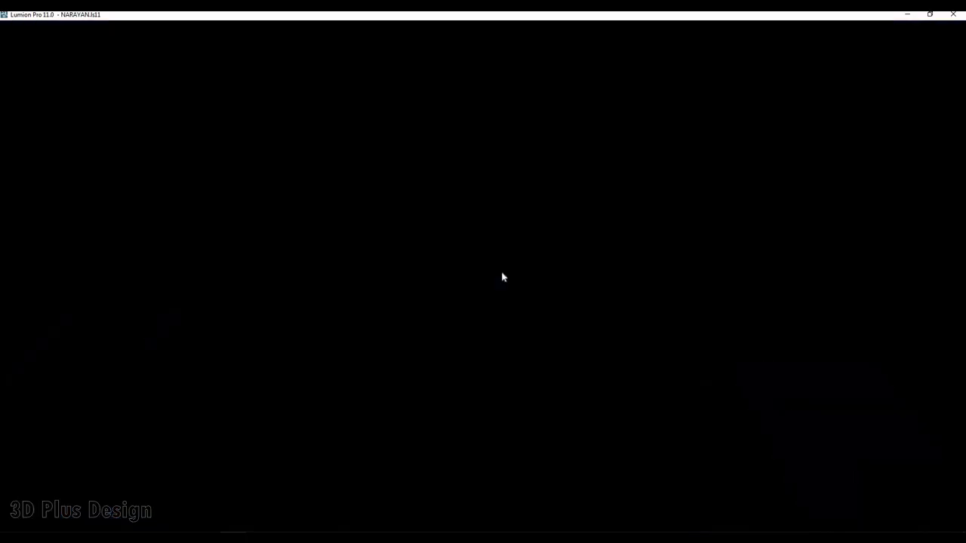
pyautogui.keyDown('alt'); pyautogui.moveTo(480, 277); pyautogui.dragTo(550, 280); pyautogui.keyUp('alt')
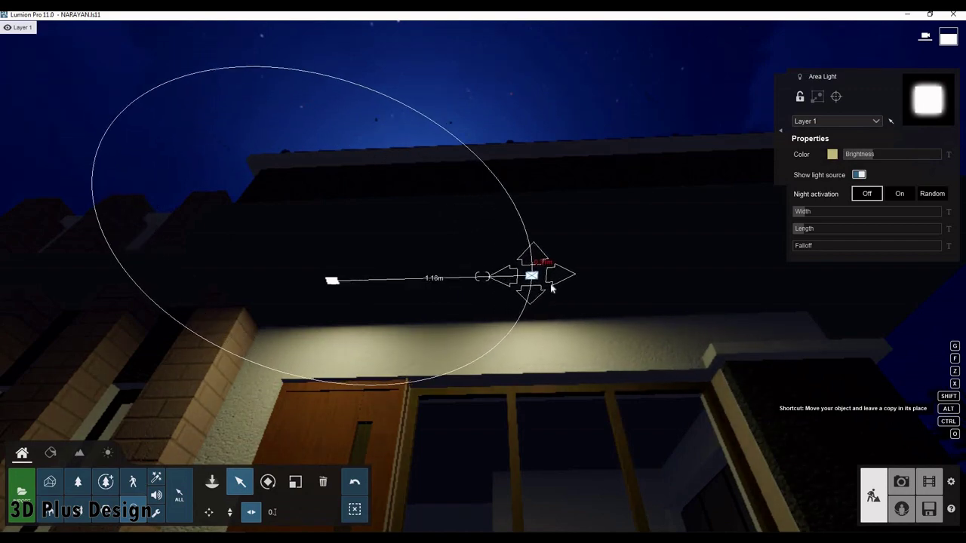
pyautogui.moveTo(549, 280); pyautogui.dragTo(518, 278, button='right')
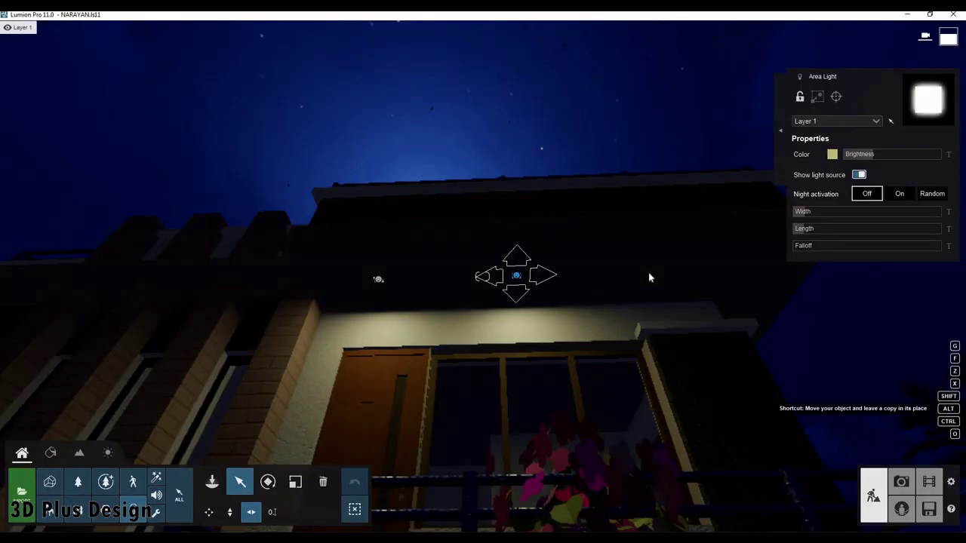
pyautogui.moveTo(516, 276); pyautogui.dragTo(648, 271)
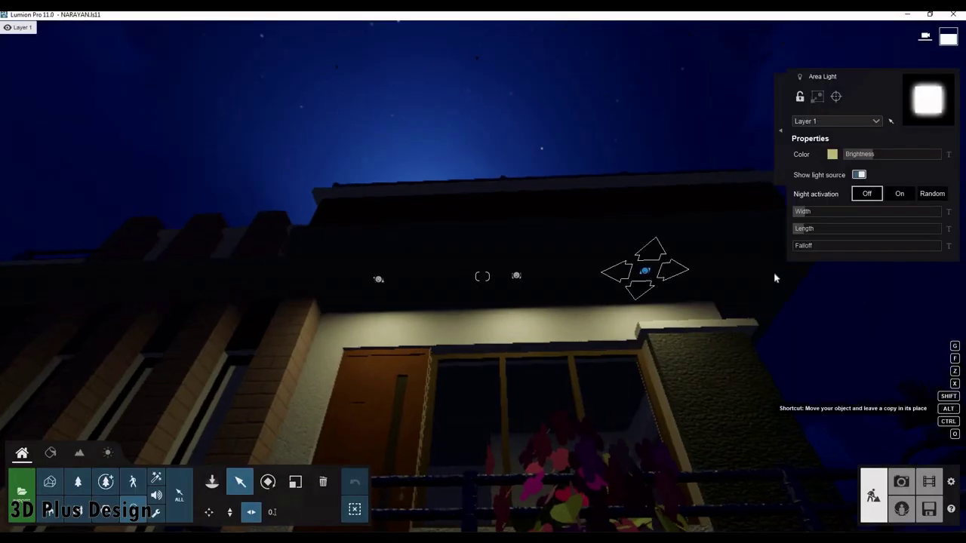
pyautogui.click(777, 272)
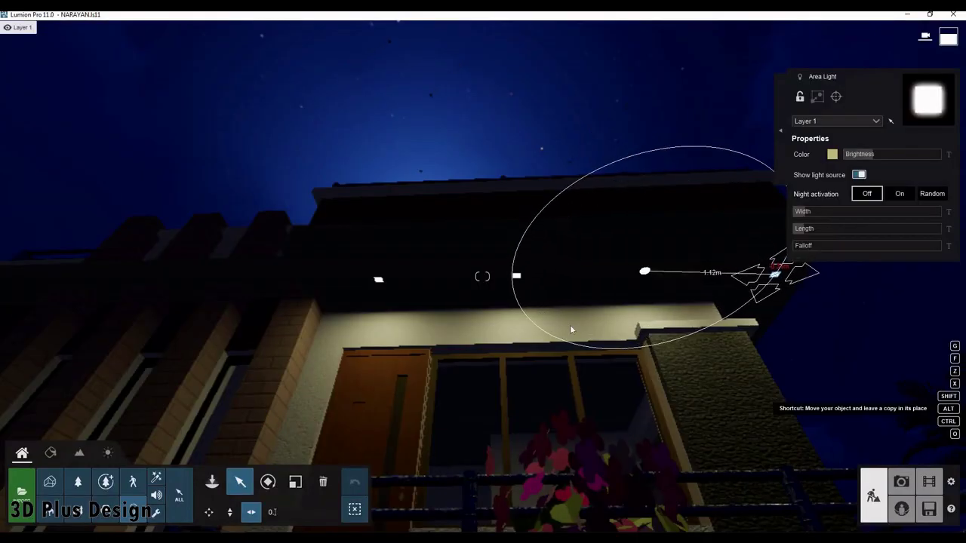
# - Add another light copy along the upper-storey soffit
pyautogui.moveTo(571, 330)
pyautogui.mouseDown(button='right')
pyautogui.moveTo(602, 306)
pyautogui.moveTo(344, 361)
pyautogui.moveTo(243, 304)
pyautogui.mouseUp(button='right')
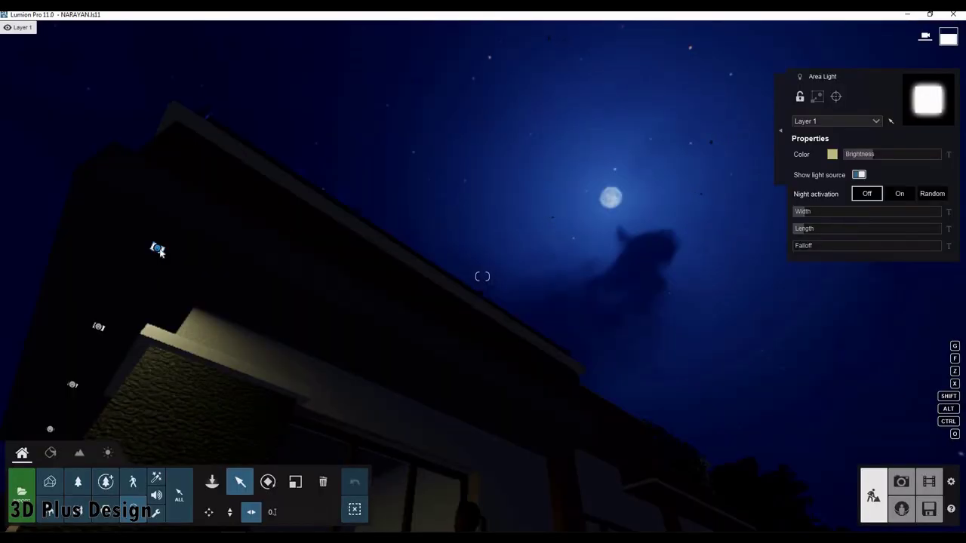
pyautogui.moveTo(157, 248); pyautogui.dragTo(326, 332)
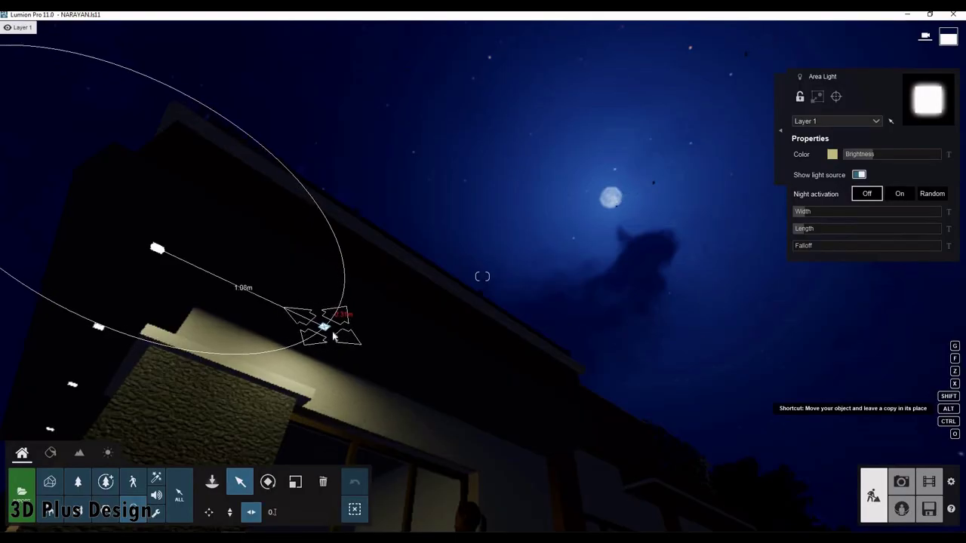
pyautogui.moveTo(326, 333); pyautogui.dragTo(327, 330)
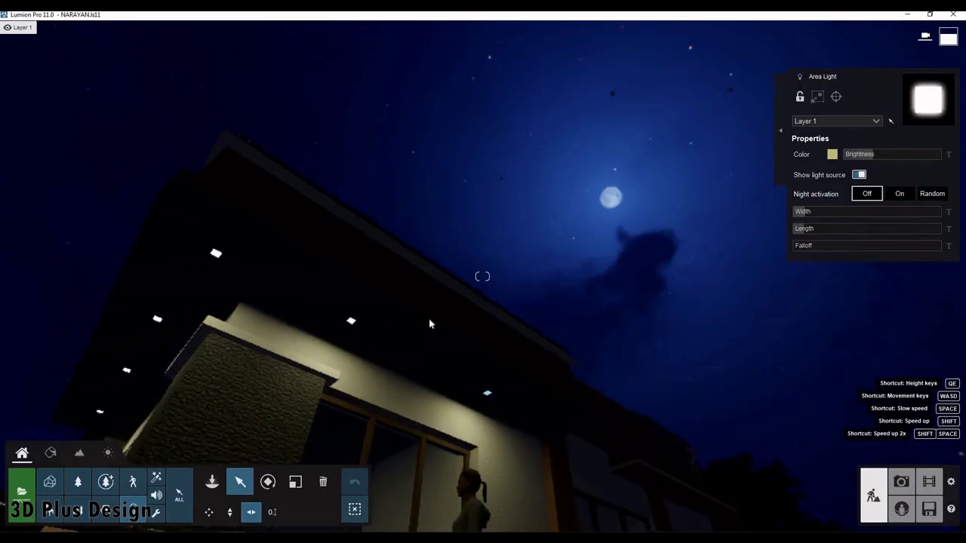
# - Lower the area light about 2 metres to sit under the balcony slab
pyautogui.scroll(3, 481, 211)
pyautogui.scroll(-5, 480, 212)
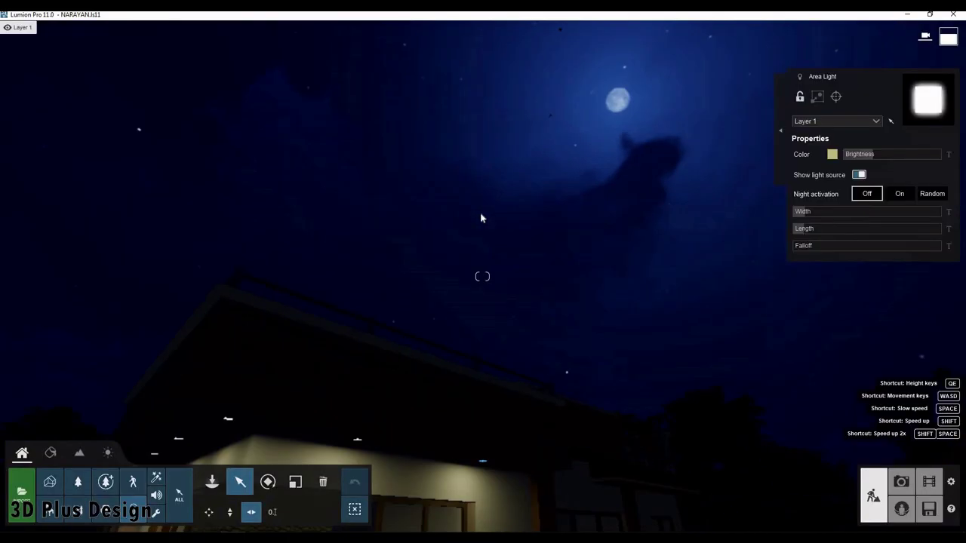
pyautogui.scroll(3, 453, 266)
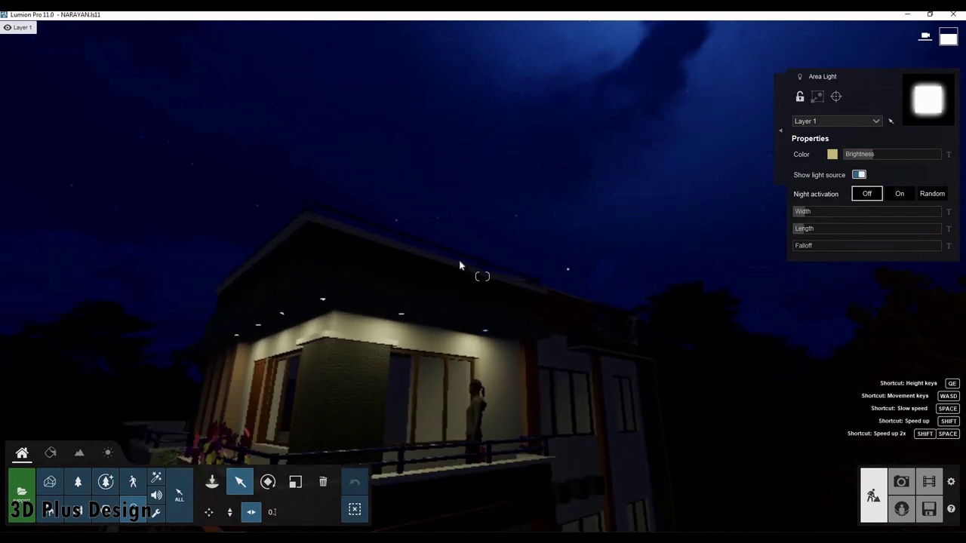
pyautogui.scroll(3, 468, 267)
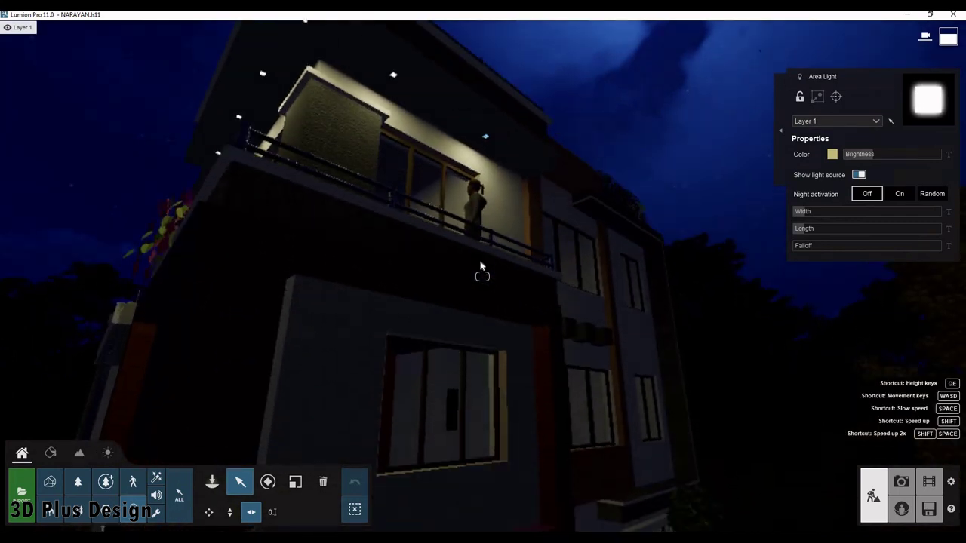
pyautogui.moveTo(482, 276); pyautogui.dragTo(485, 187, button='right')
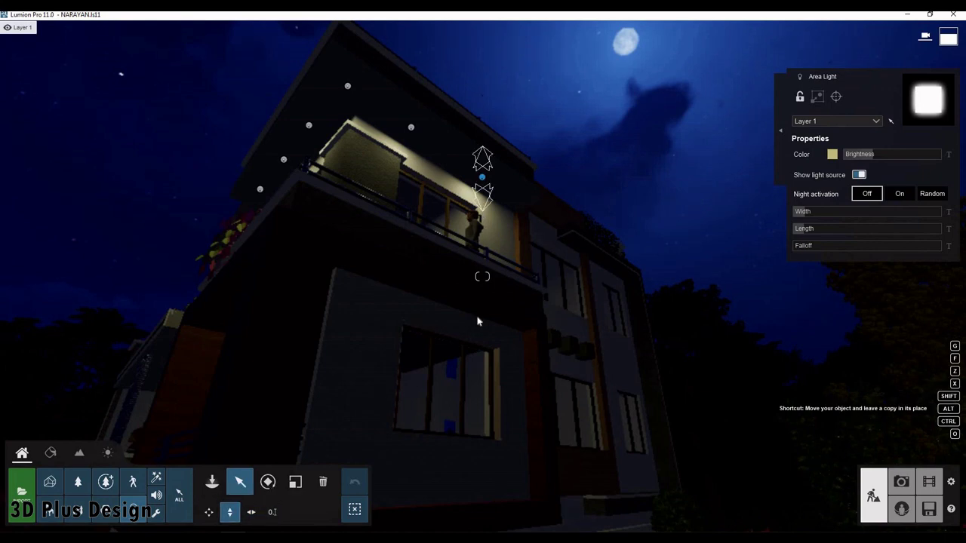
pyautogui.moveTo(482, 176); pyautogui.dragTo(482, 314)
pyautogui.scroll(3, 484, 336)
pyautogui.scroll(3, 484, 336)
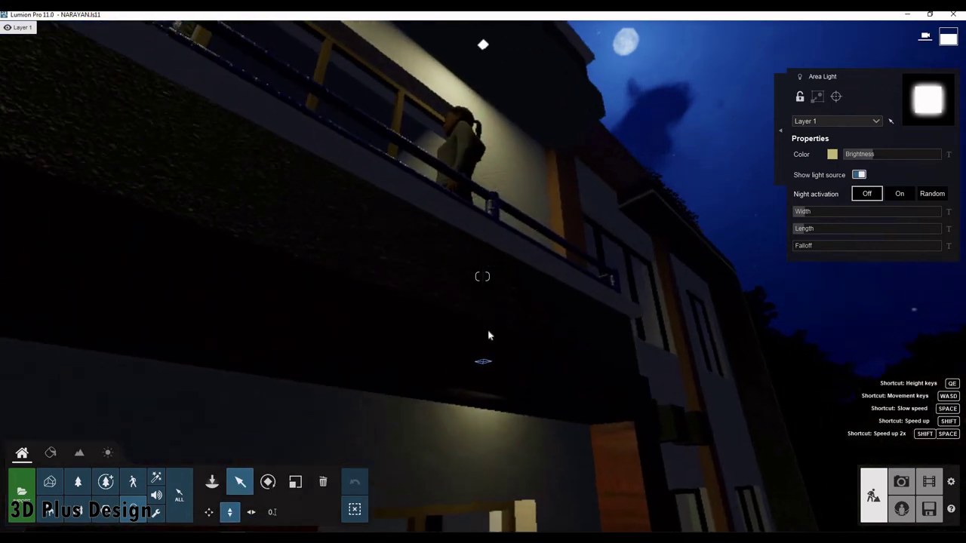
pyautogui.scroll(2, 484, 215)
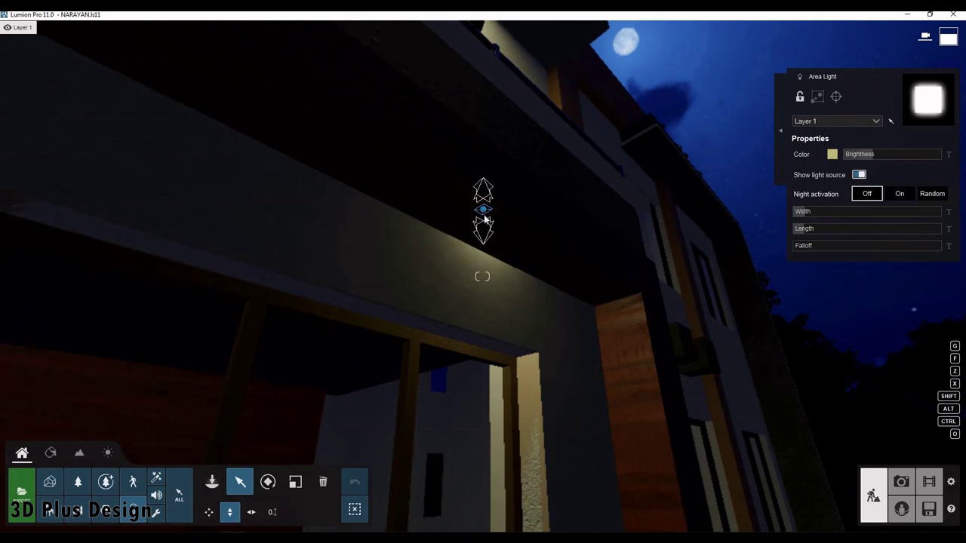
pyautogui.moveTo(484, 214); pyautogui.dragTo(485, 225)
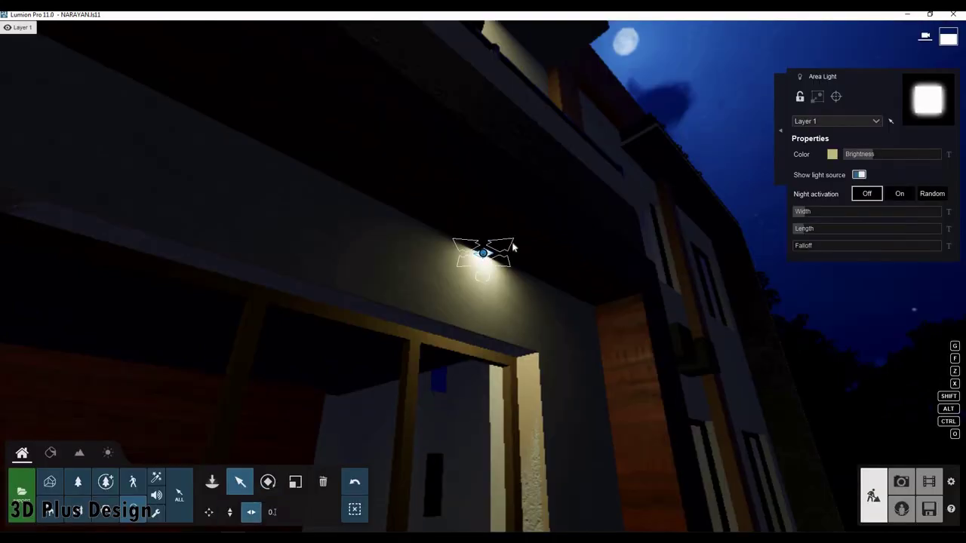
# - Space copies of the light along the slab edge above the window
pyautogui.moveTo(483, 253); pyautogui.dragTo(603, 304)
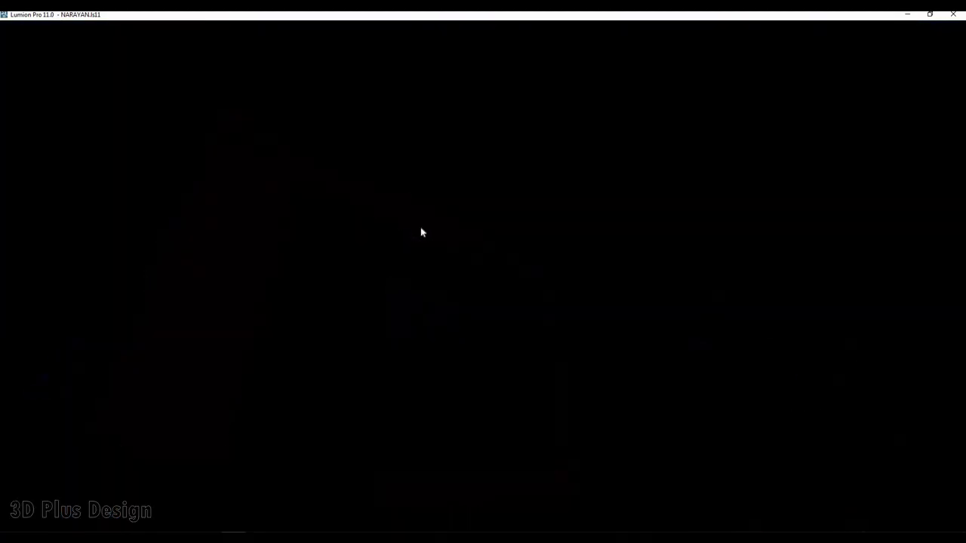
pyautogui.moveTo(494, 264); pyautogui.dragTo(332, 187)
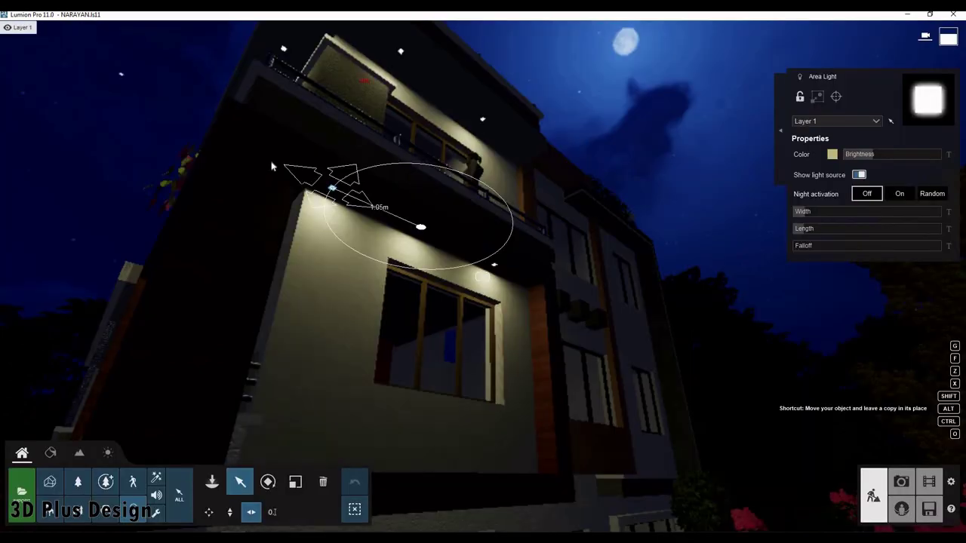
pyautogui.moveTo(407, 202)
pyautogui.mouseDown()
pyautogui.moveTo(320, 153)
pyautogui.moveTo(328, 183)
pyautogui.mouseUp()
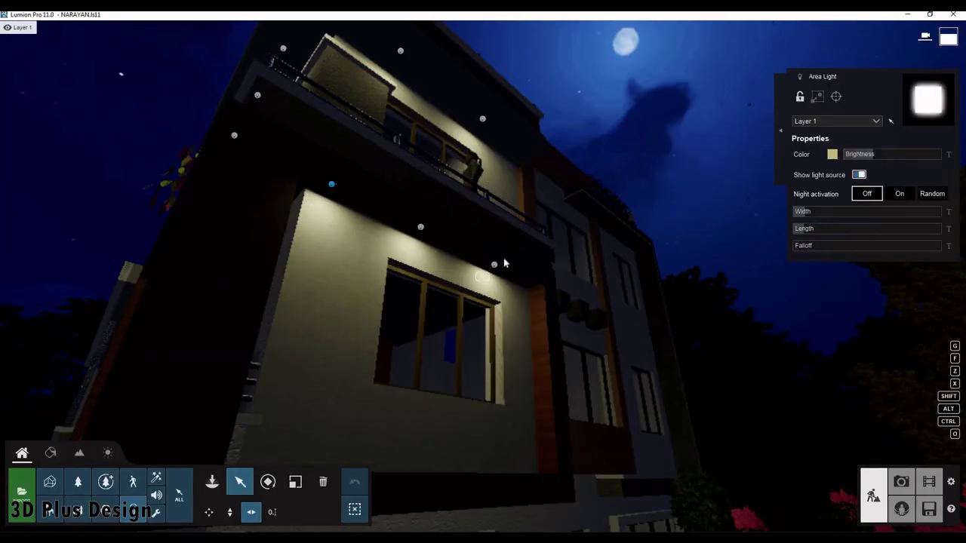
pyautogui.moveTo(504, 263)
pyautogui.mouseDown(button='right')
pyautogui.moveTo(443, 260)
pyautogui.moveTo(362, 228)
pyautogui.mouseUp(button='right')
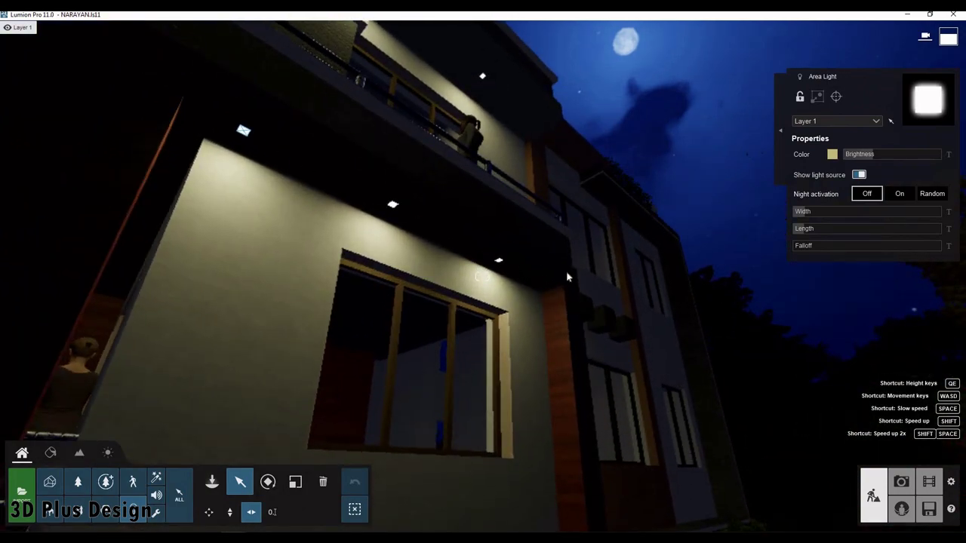
pyautogui.moveTo(570, 277)
pyautogui.mouseDown(button='right')
pyautogui.moveTo(558, 242)
pyautogui.moveTo(600, 319)
pyautogui.mouseUp(button='right')
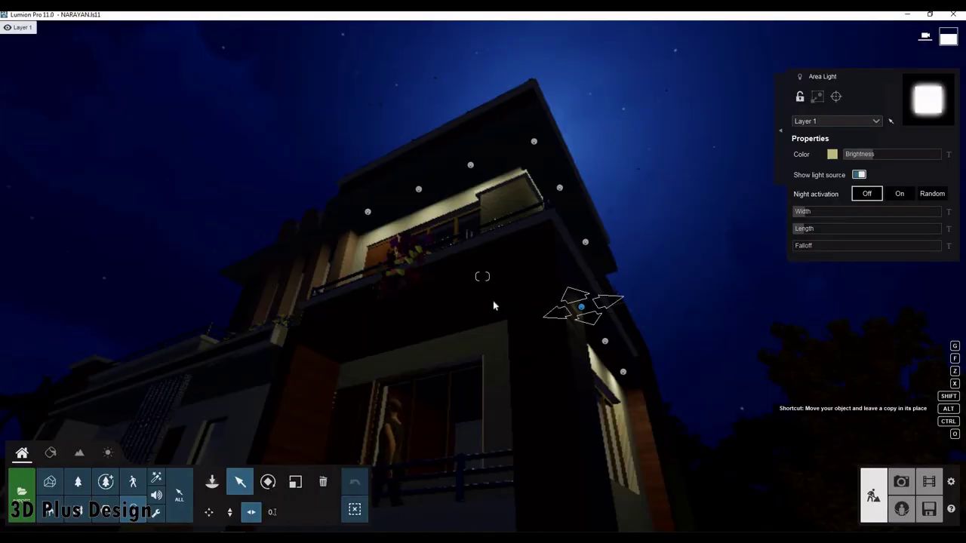
# - Place another area-light copy 1.82m along the upper slab on the side wall
pyautogui.click(493, 303)
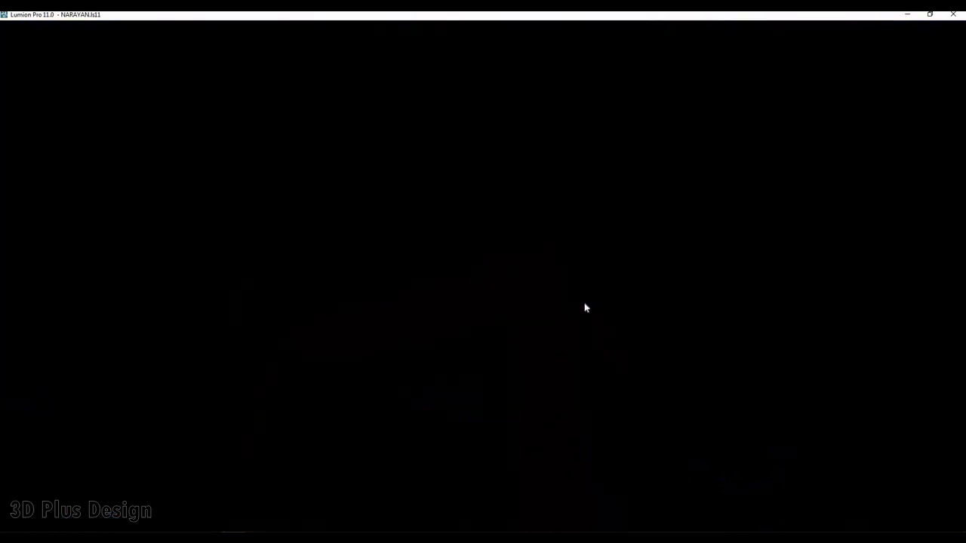
pyautogui.moveTo(585, 308)
pyautogui.mouseDown(button='right')
pyautogui.moveTo(387, 275)
pyautogui.moveTo(448, 229)
pyautogui.mouseUp(button='right')
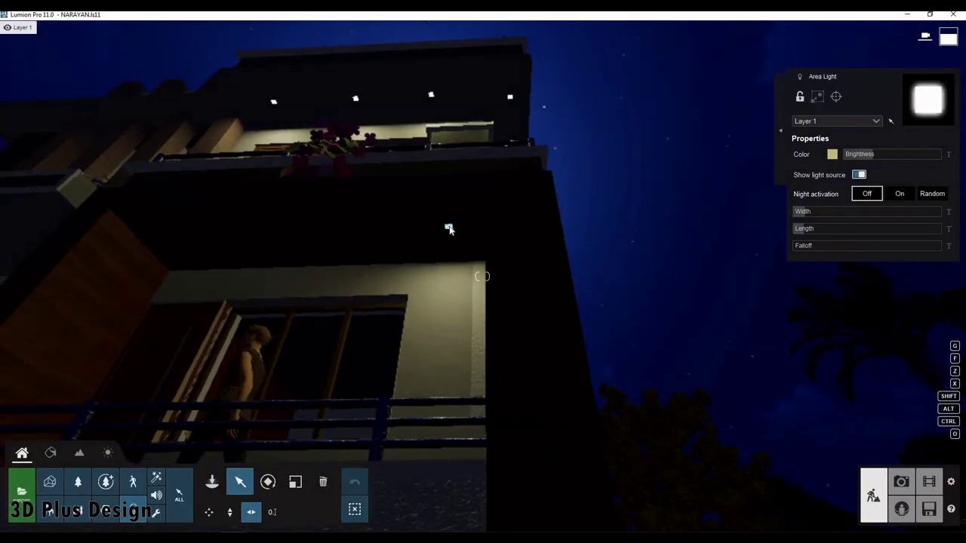
pyautogui.click(449, 229)
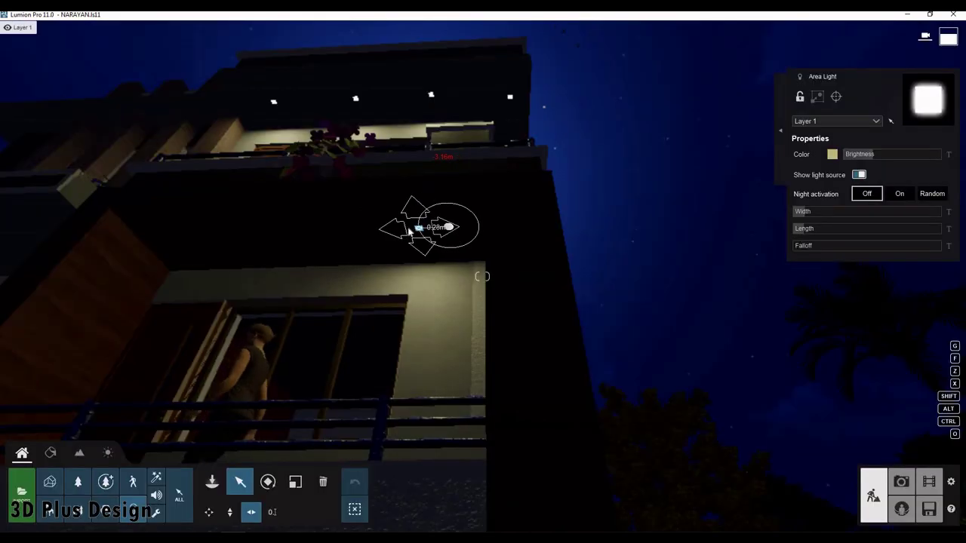
pyautogui.moveTo(410, 230); pyautogui.dragTo(218, 242)
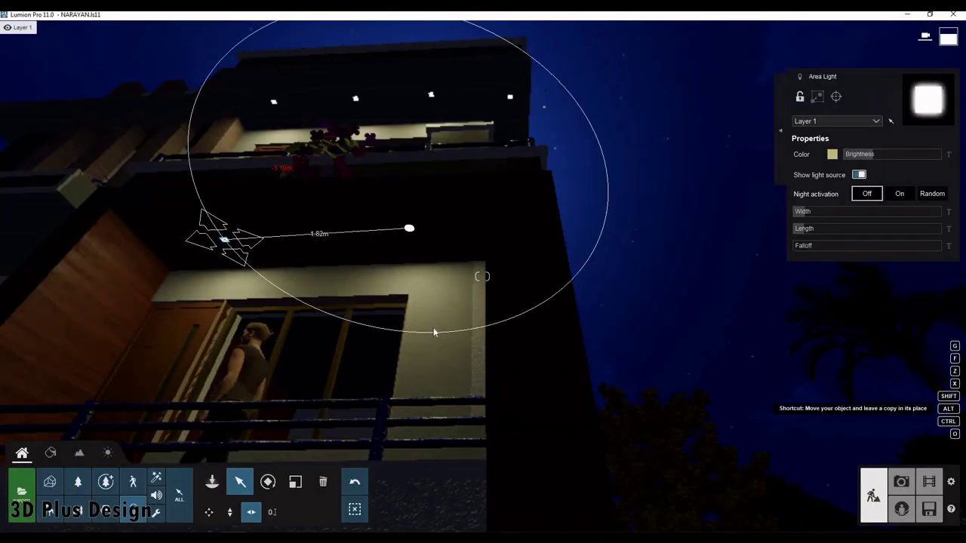
pyautogui.moveTo(434, 330)
pyautogui.mouseDown(button='right')
pyautogui.moveTo(479, 286)
pyautogui.moveTo(789, 314)
pyautogui.moveTo(556, 280)
pyautogui.moveTo(564, 276)
pyautogui.mouseUp(button='right')
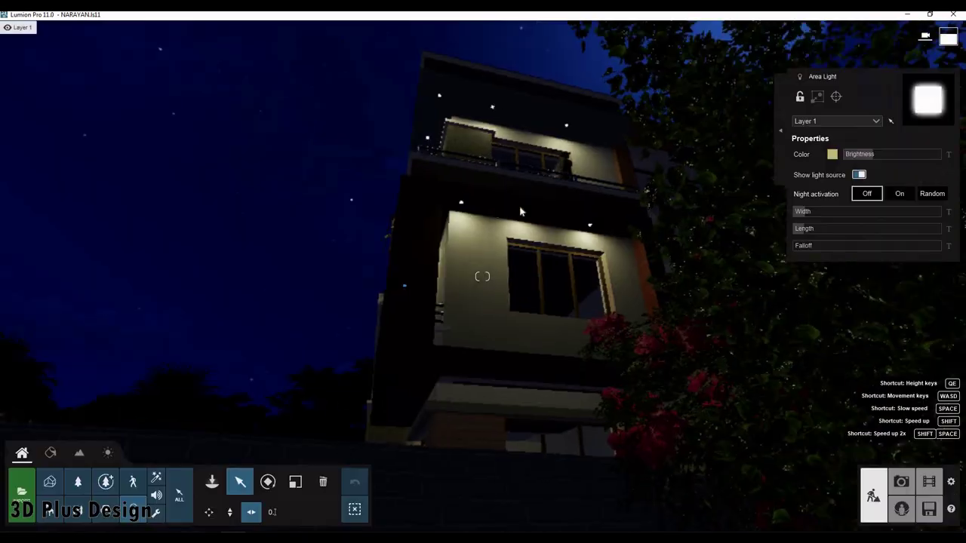
# - Add light copies about 1.4m apart under the slab beside the slatted screen
pyautogui.press('w')
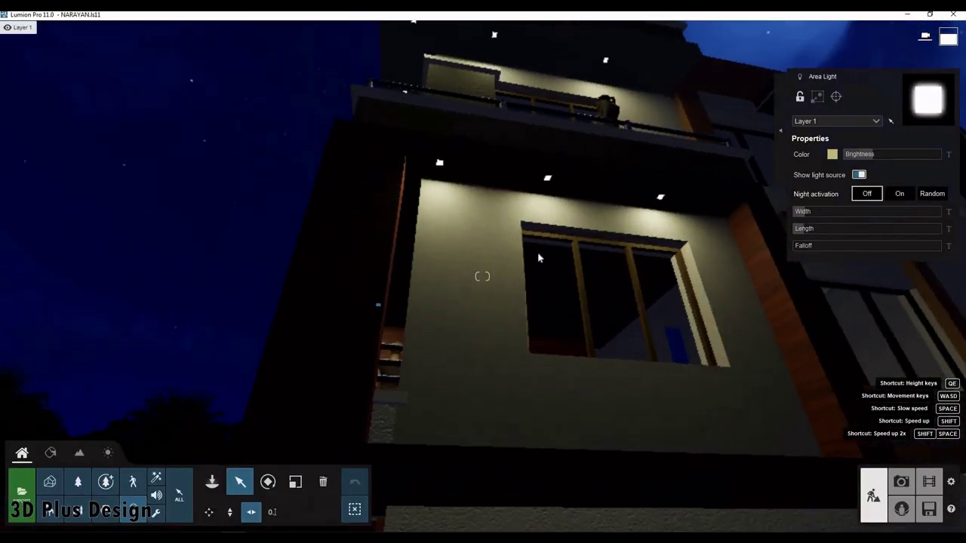
pyautogui.press('s')
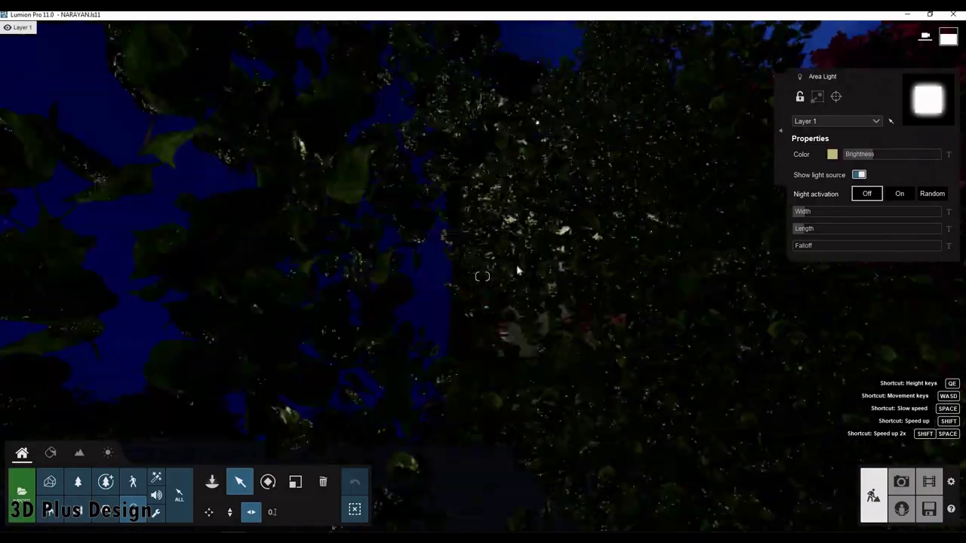
pyautogui.press('s')
pyautogui.press('w')
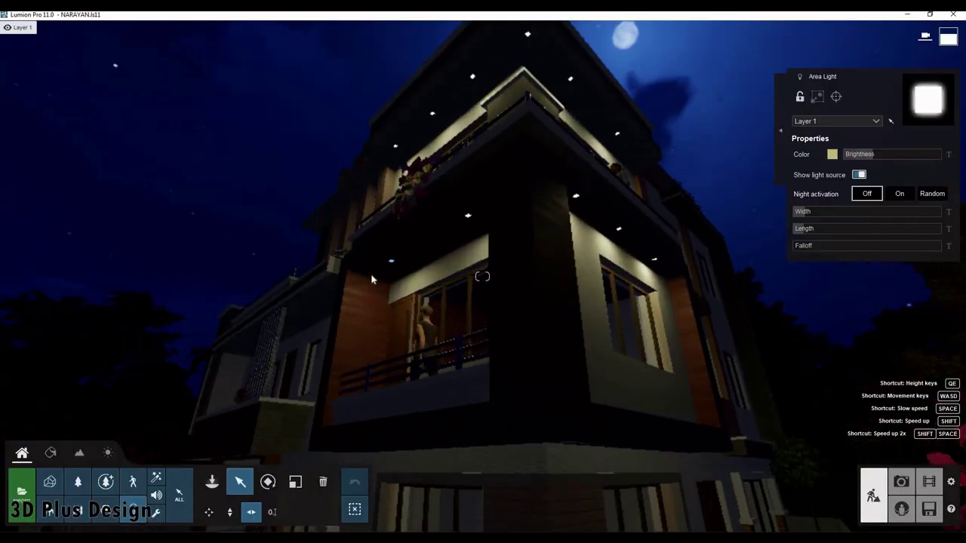
pyautogui.moveTo(371, 279)
pyautogui.mouseDown(button='right')
pyautogui.moveTo(572, 252)
pyautogui.moveTo(561, 243)
pyautogui.mouseUp(button='right')
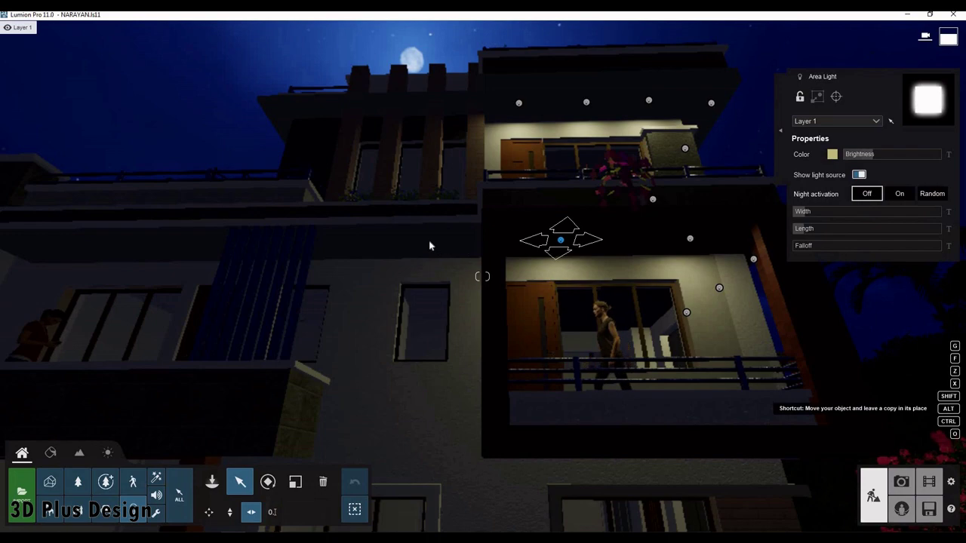
pyautogui.moveTo(440, 249); pyautogui.dragTo(446, 251)
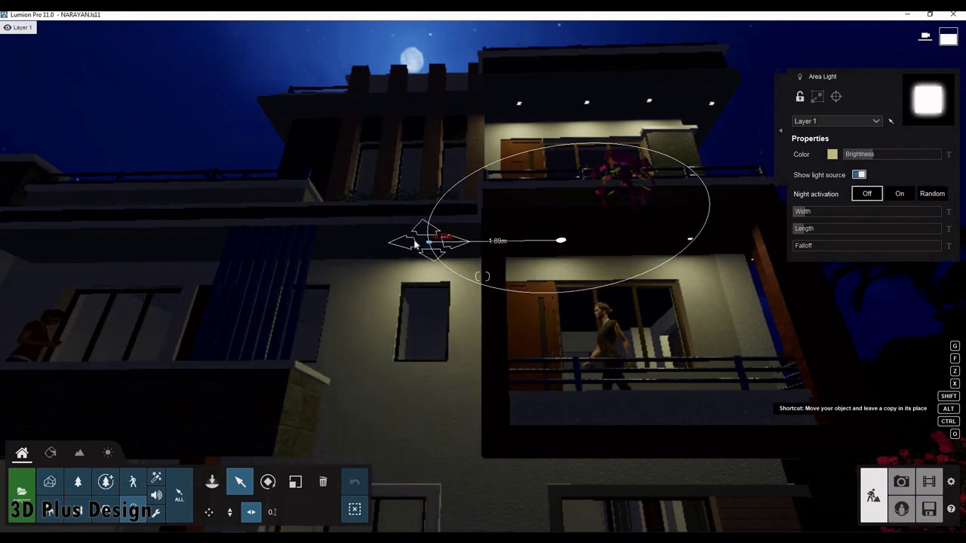
pyautogui.scroll(3, 473, 236)
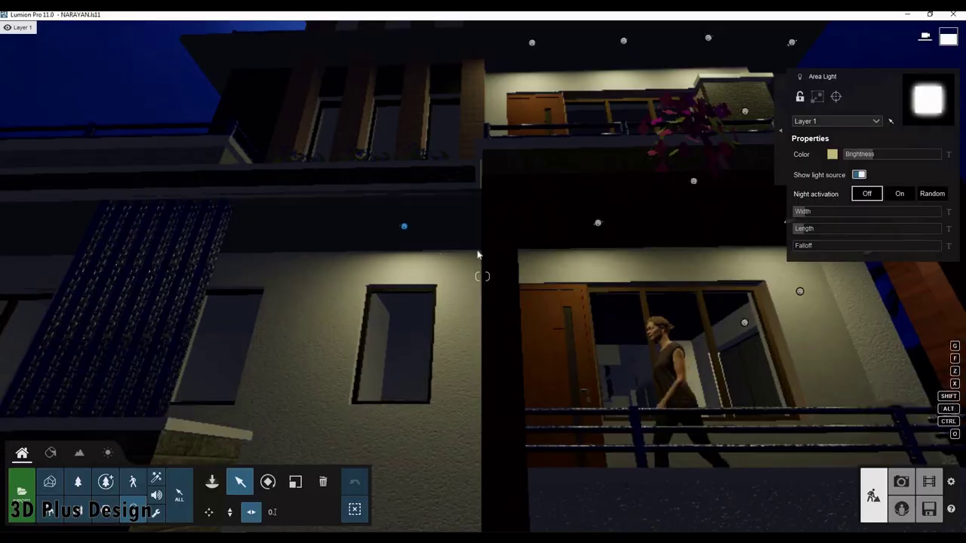
pyautogui.moveTo(477, 254); pyautogui.dragTo(517, 256, button='middle')
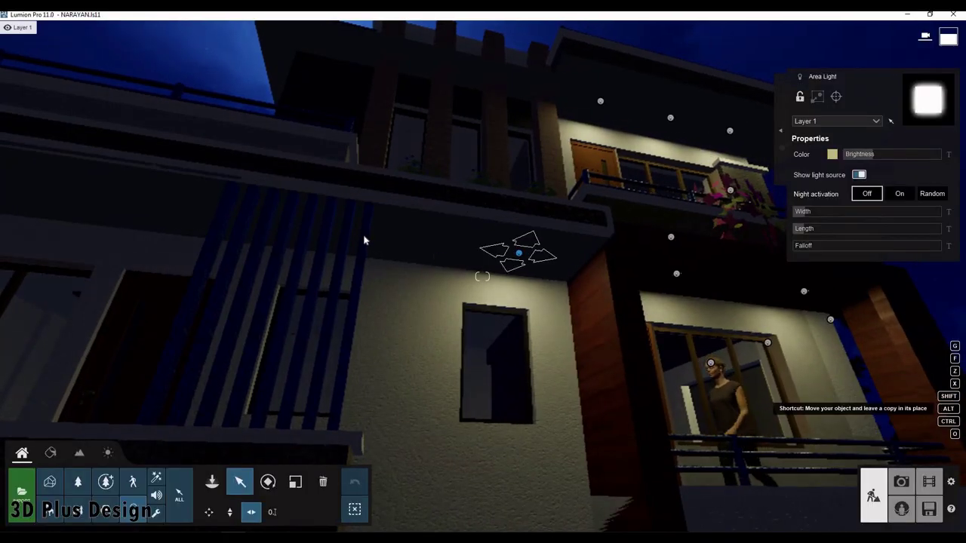
pyautogui.keyDown('alt'); pyautogui.moveTo(519, 253); pyautogui.dragTo(366, 237); pyautogui.keyUp('alt')
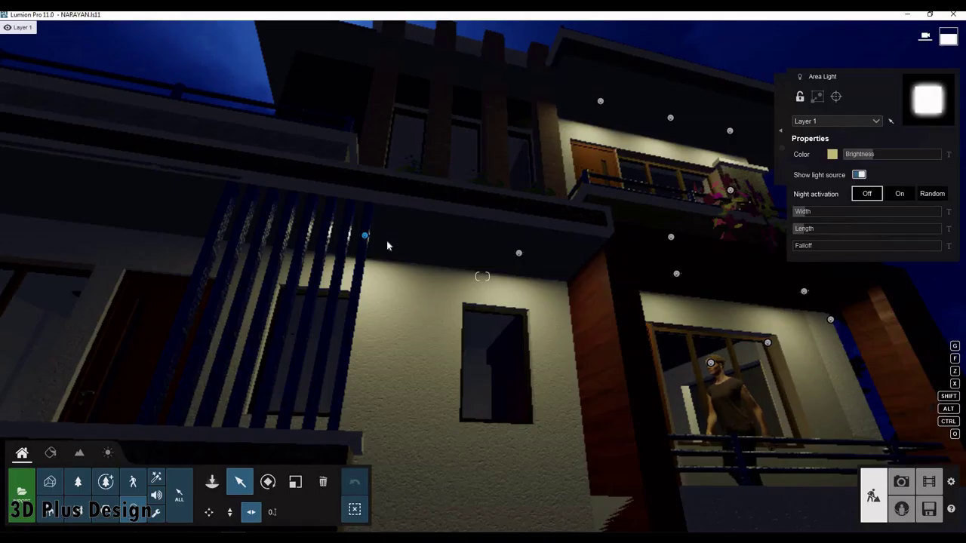
# - Add a light copy above the vertical fins and move one onto the upper-left balcony ceiling
pyautogui.moveTo(386, 243); pyautogui.dragTo(280, 239, button='middle')
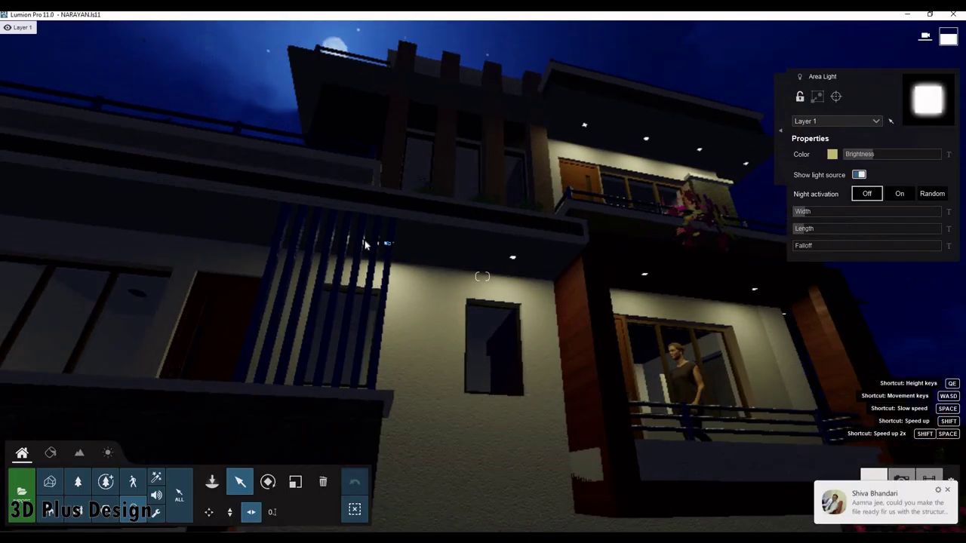
pyautogui.keyDown('alt'); pyautogui.moveTo(388, 243); pyautogui.dragTo(261, 230); pyautogui.keyUp('alt')
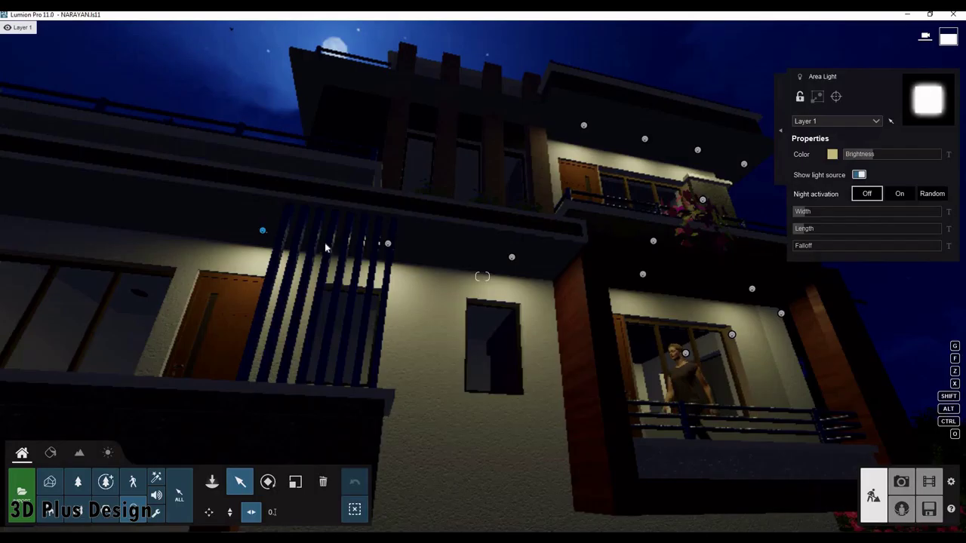
pyautogui.moveTo(326, 248); pyautogui.dragTo(282, 248, button='middle')
pyautogui.keyDown('alt'); pyautogui.moveTo(282, 248); pyautogui.dragTo(232, 236); pyautogui.keyUp('alt')
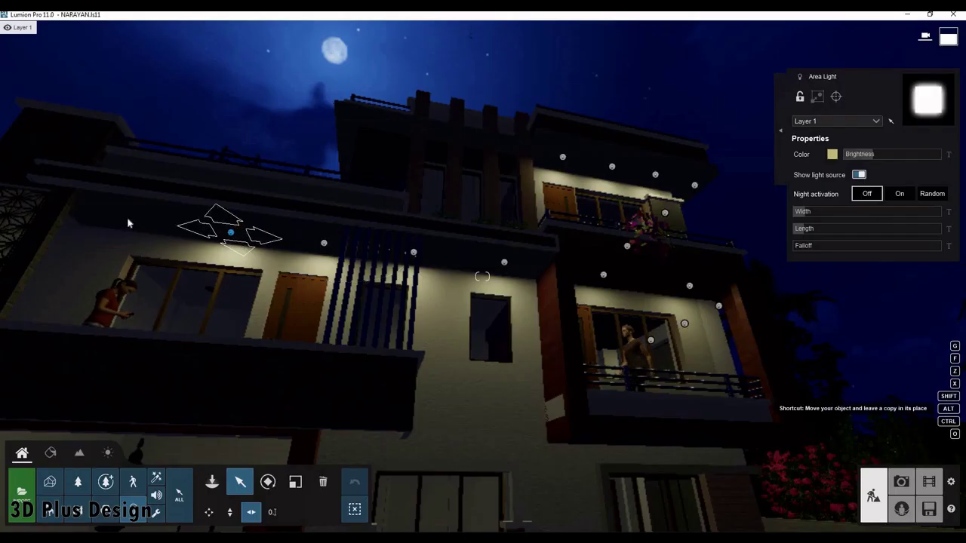
pyautogui.keyDown('alt'); pyautogui.moveTo(128, 224); pyautogui.dragTo(128, 223); pyautogui.keyUp('alt')
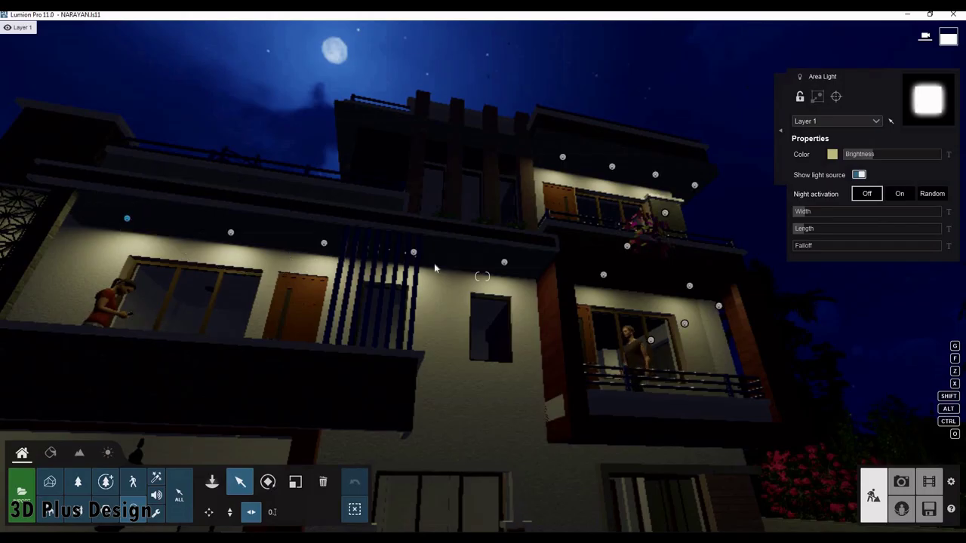
pyautogui.moveTo(435, 267)
pyautogui.mouseDown(button='right')
pyautogui.moveTo(481, 273)
pyautogui.moveTo(663, 241)
pyautogui.mouseUp(button='right')
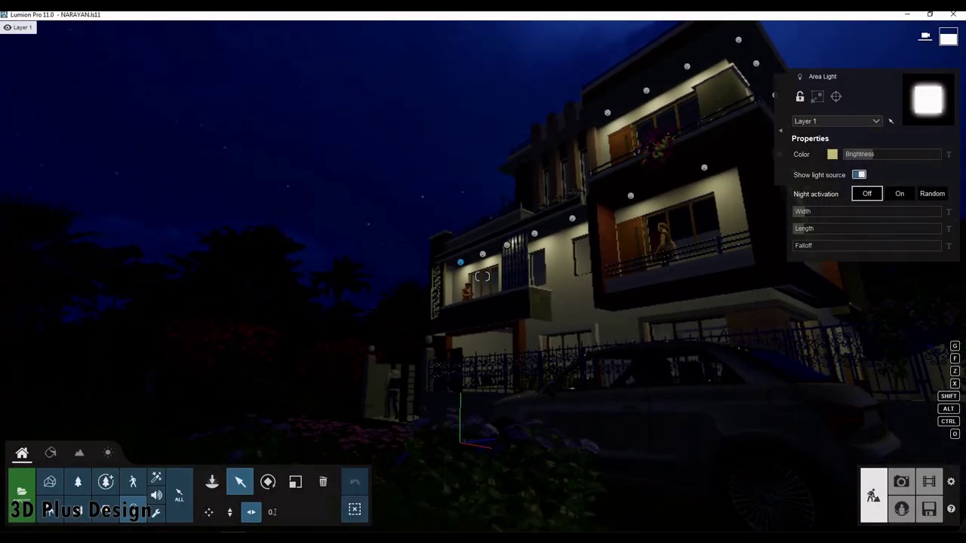
# - Move an area light onto the side facade just above the top-floor window
pyautogui.moveTo(624, 308); pyautogui.dragTo(643, 296, button='right')
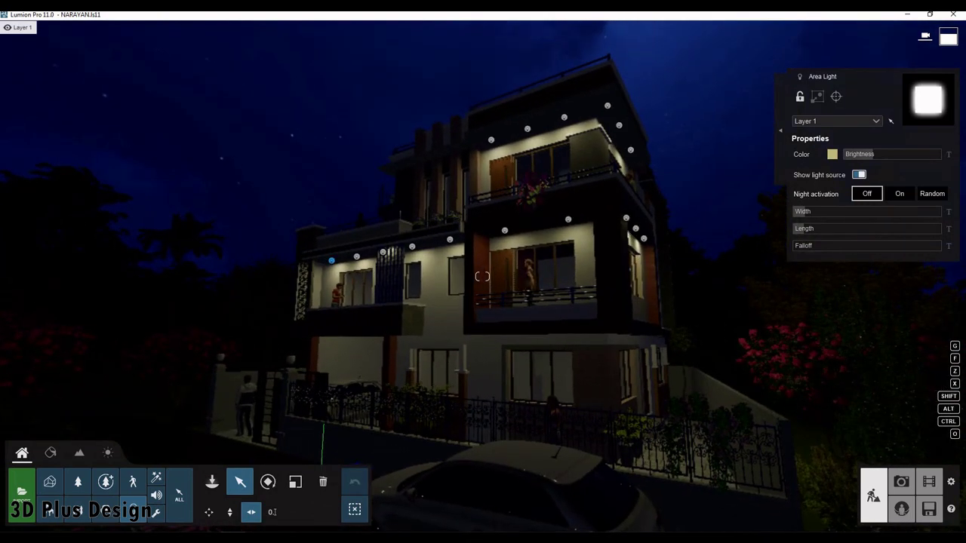
pyautogui.moveTo(487, 184); pyautogui.dragTo(494, 193, button='right')
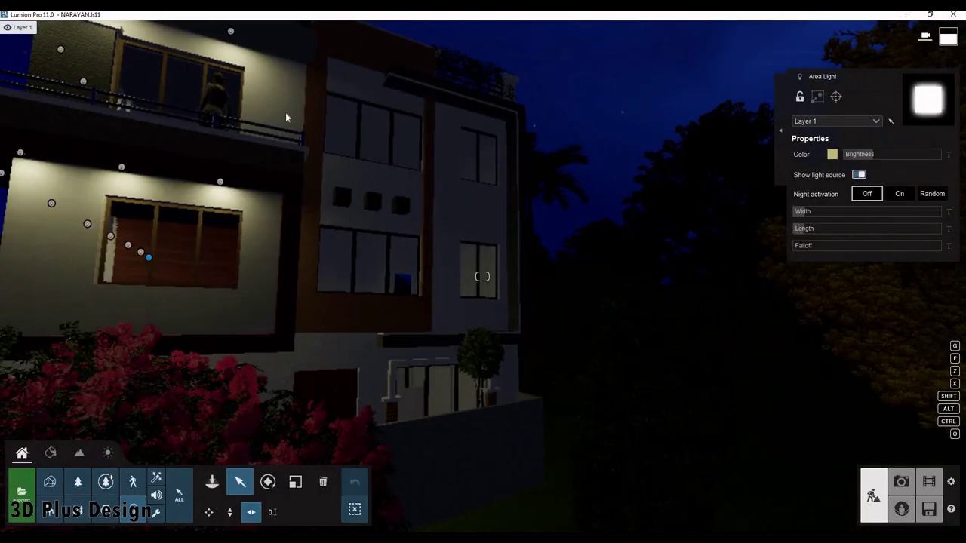
pyautogui.moveTo(285, 117); pyautogui.dragTo(232, 72, button='right')
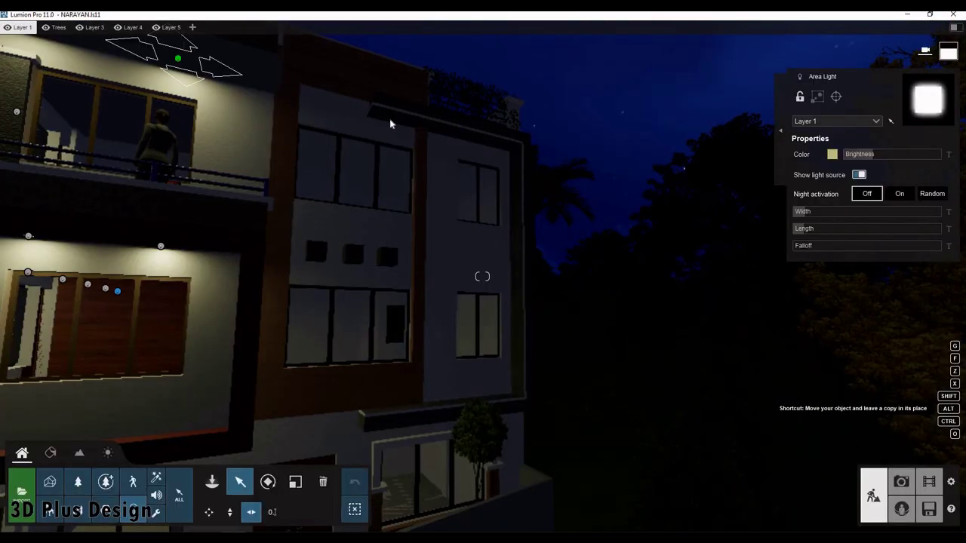
pyautogui.moveTo(390, 123); pyautogui.dragTo(391, 123)
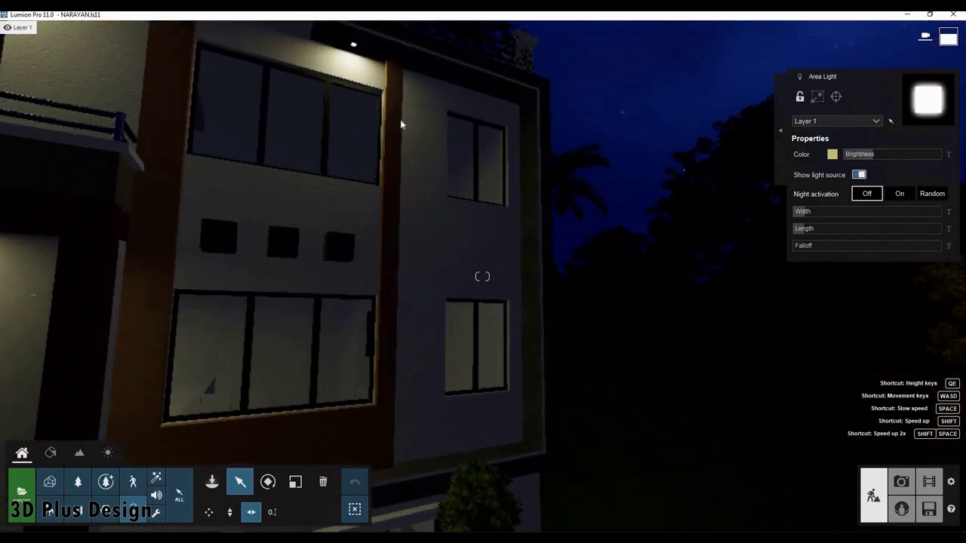
pyautogui.moveTo(400, 119)
pyautogui.mouseDown(button='right')
pyautogui.moveTo(340, 99)
pyautogui.moveTo(456, 129)
pyautogui.mouseUp(button='right')
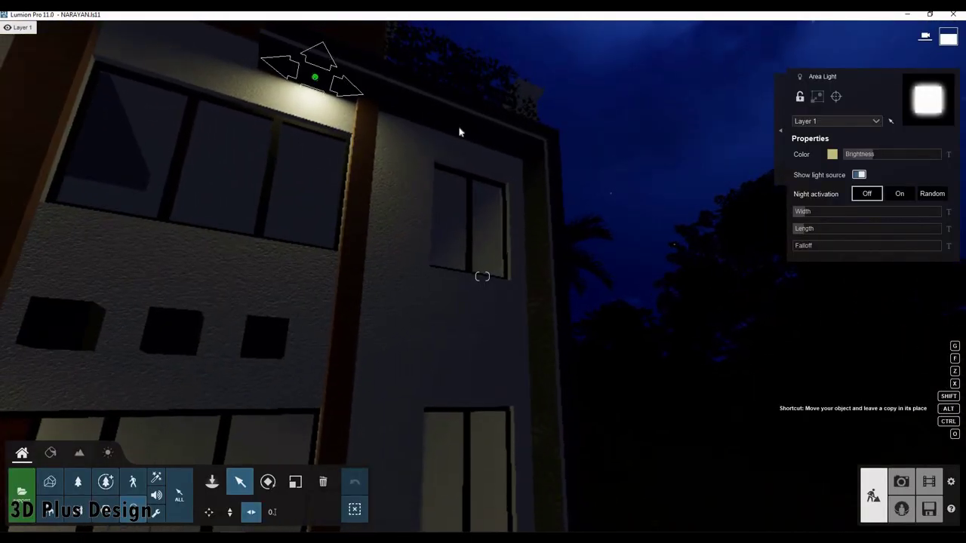
pyautogui.moveTo(459, 132); pyautogui.dragTo(521, 209)
# - Pull back and zoom out to review the facade lit down to street level
pyautogui.moveTo(523, 213); pyautogui.dragTo(566, 234, button='right')
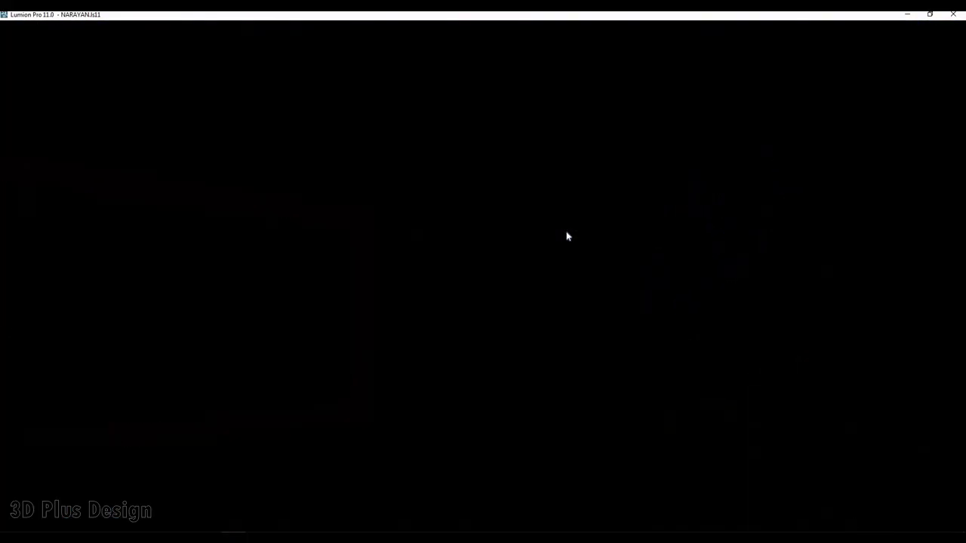
pyautogui.scroll(-3, 329, 268)
pyautogui.scroll(-3, 353, 267)
pyautogui.scroll(5, 260, 243)
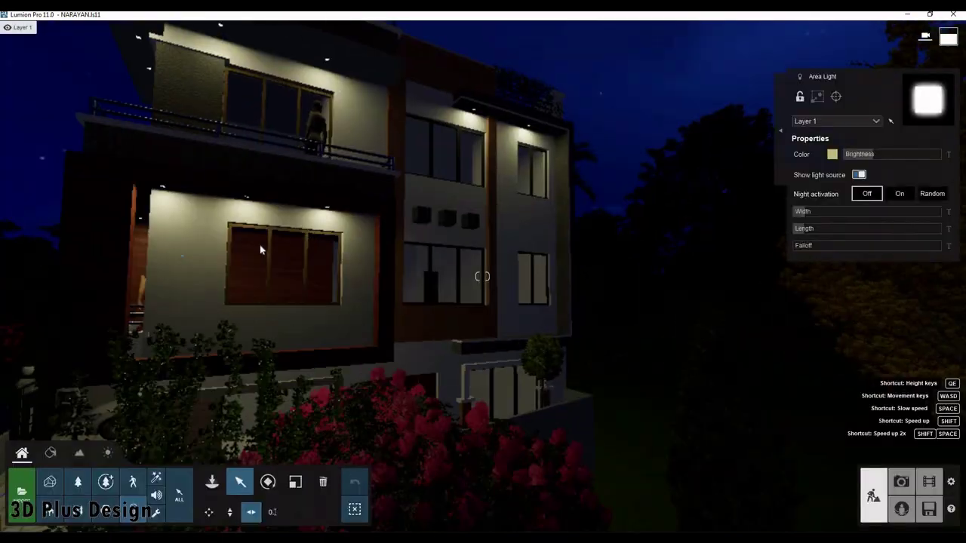
pyautogui.scroll(3, 362, 264)
pyautogui.scroll(-5, 385, 350)
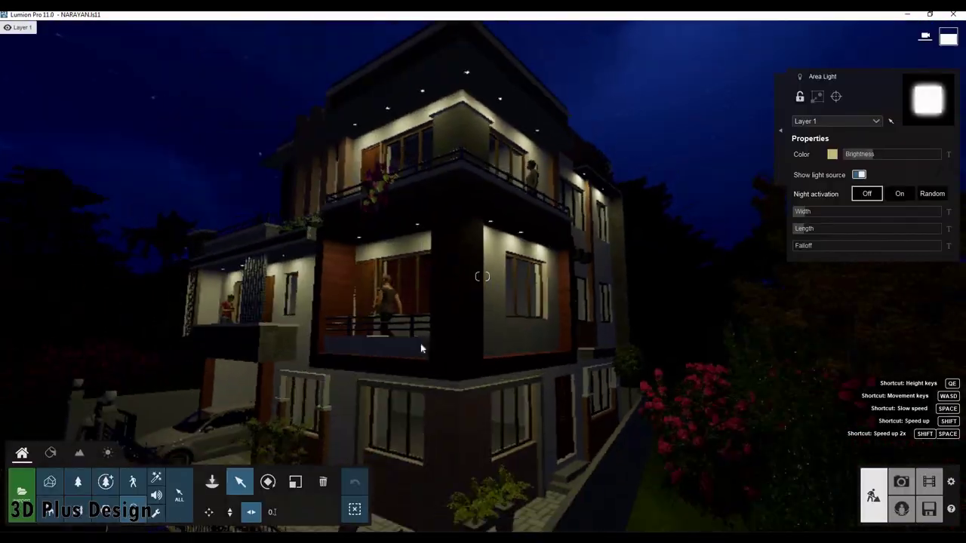
pyautogui.moveTo(421, 343); pyautogui.dragTo(576, 349, button='right')
pyautogui.scroll(5, 567, 324)
pyautogui.scroll(-5, 628, 373)
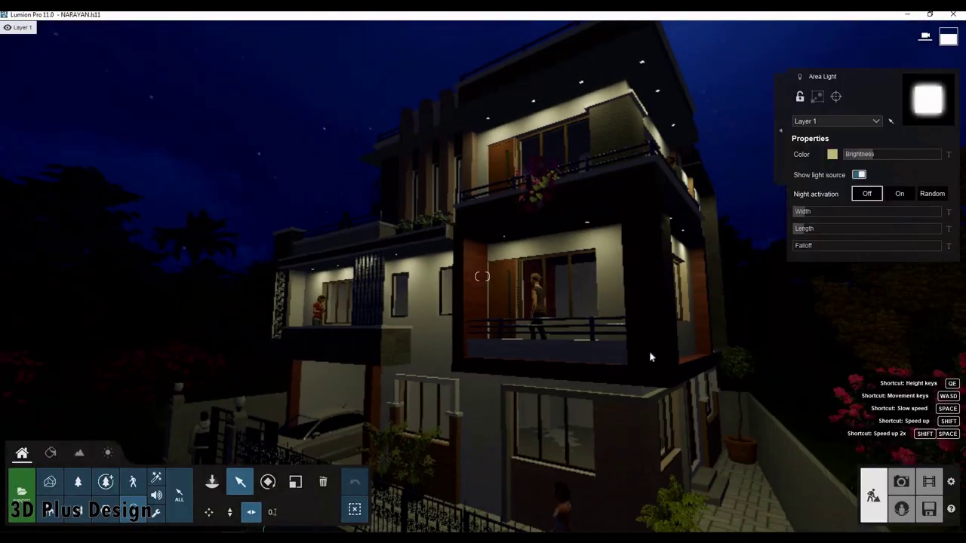
pyautogui.scroll(6, 540, 342)
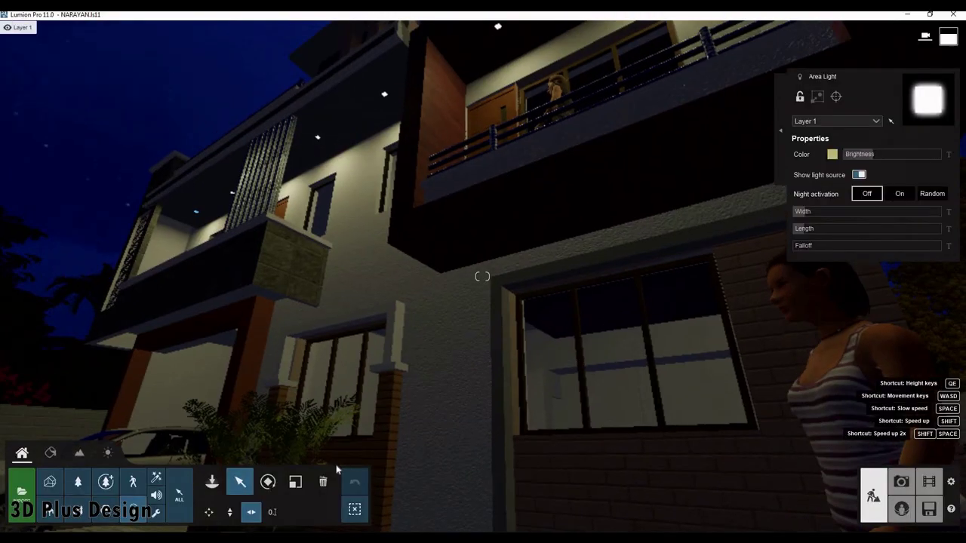
# - Adjust the area light's height and try moving it across the ceiling, then undo the move
pyautogui.press('h')
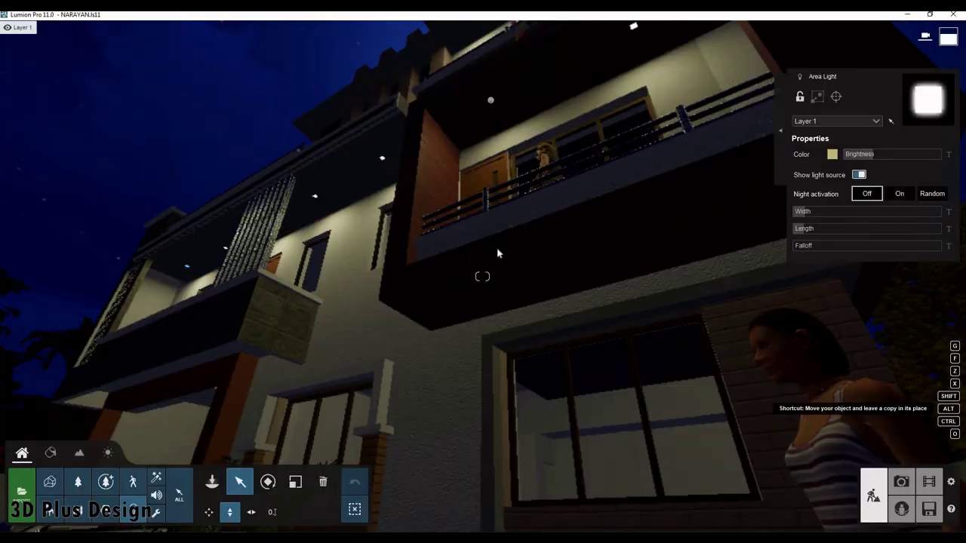
pyautogui.moveTo(497, 253); pyautogui.dragTo(501, 285)
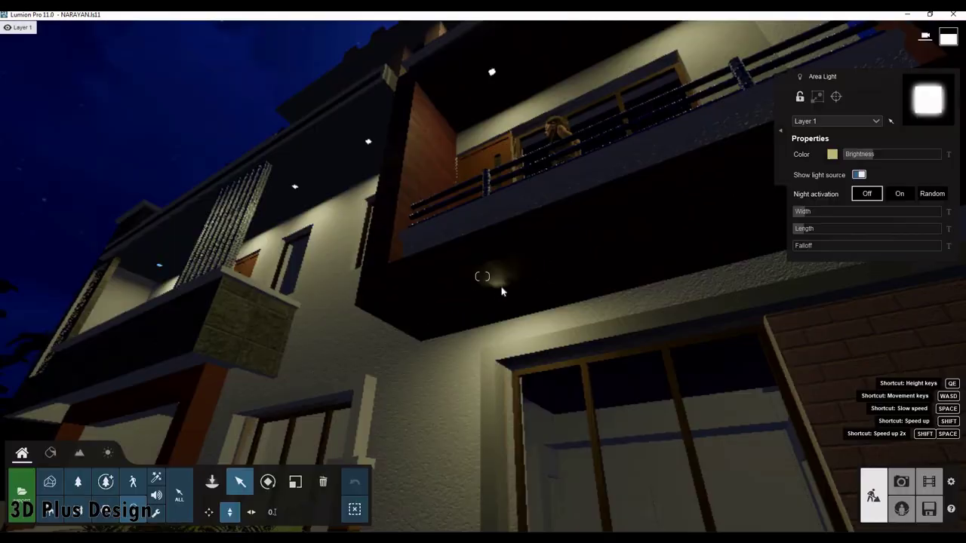
pyautogui.moveTo(502, 292)
pyautogui.mouseDown(button='right')
pyautogui.moveTo(247, 345)
pyautogui.moveTo(247, 533)
pyautogui.mouseUp(button='right')
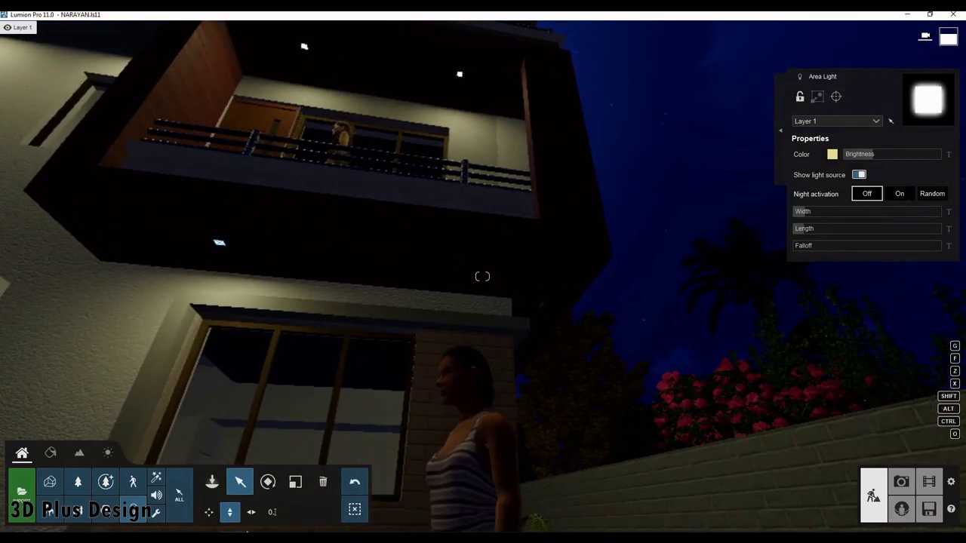
pyautogui.press('super')
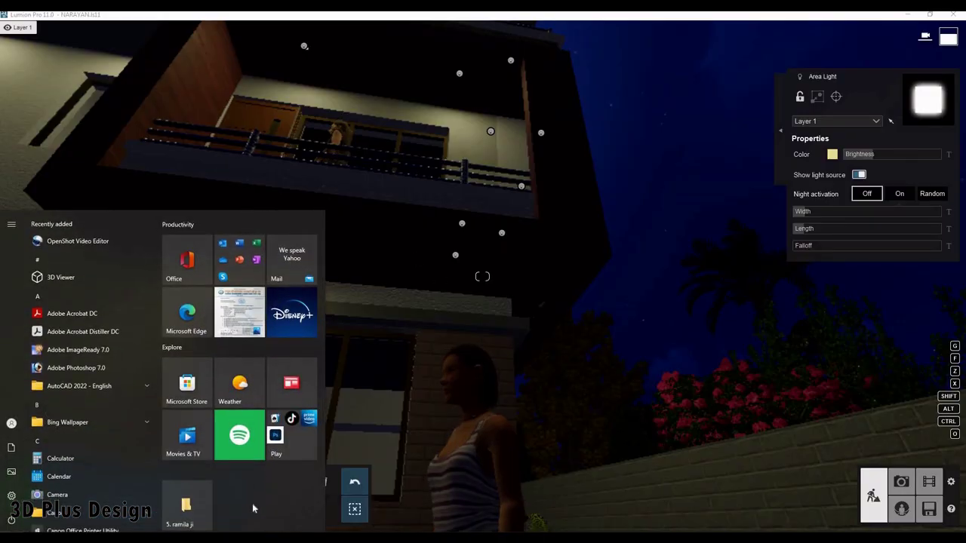
pyautogui.press('Escape')
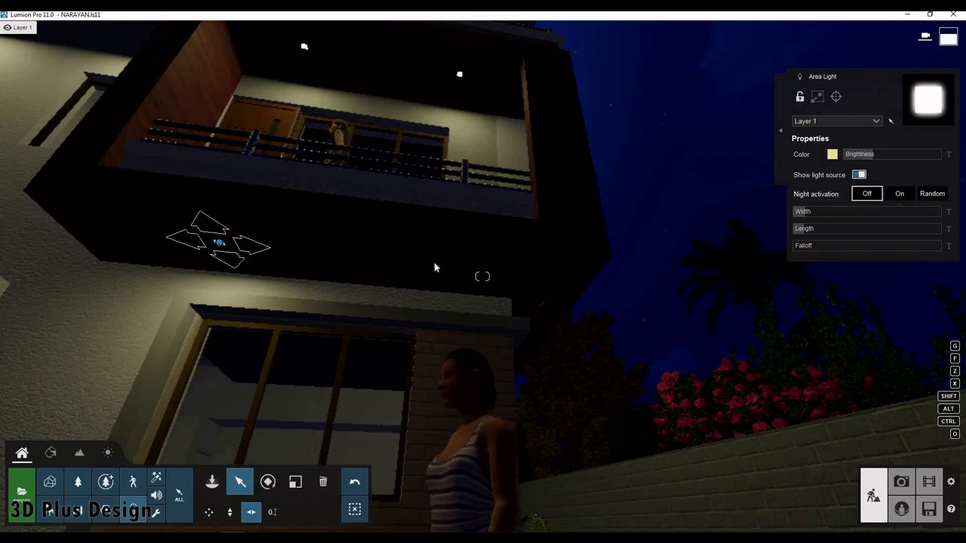
pyautogui.moveTo(219, 242); pyautogui.dragTo(524, 268)
pyautogui.press('super')
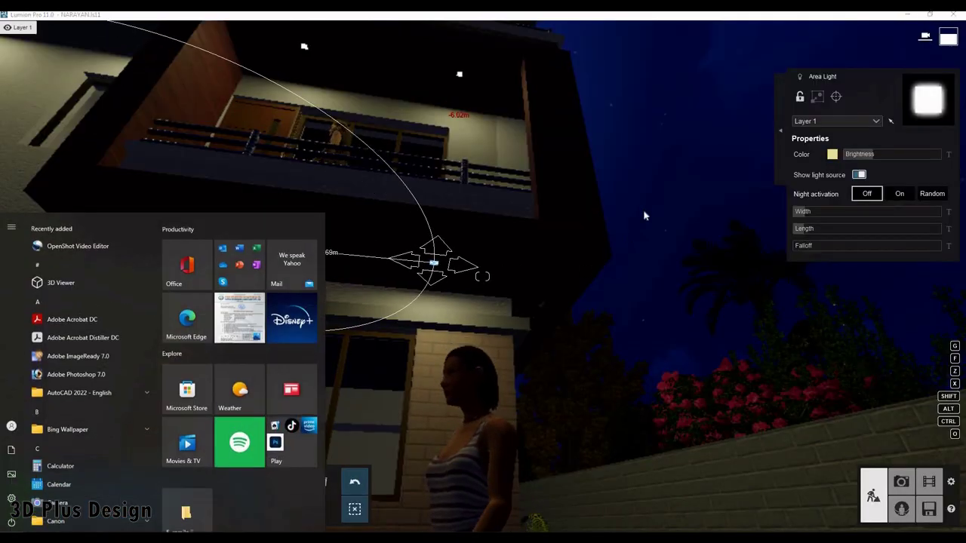
pyautogui.press('Escape')
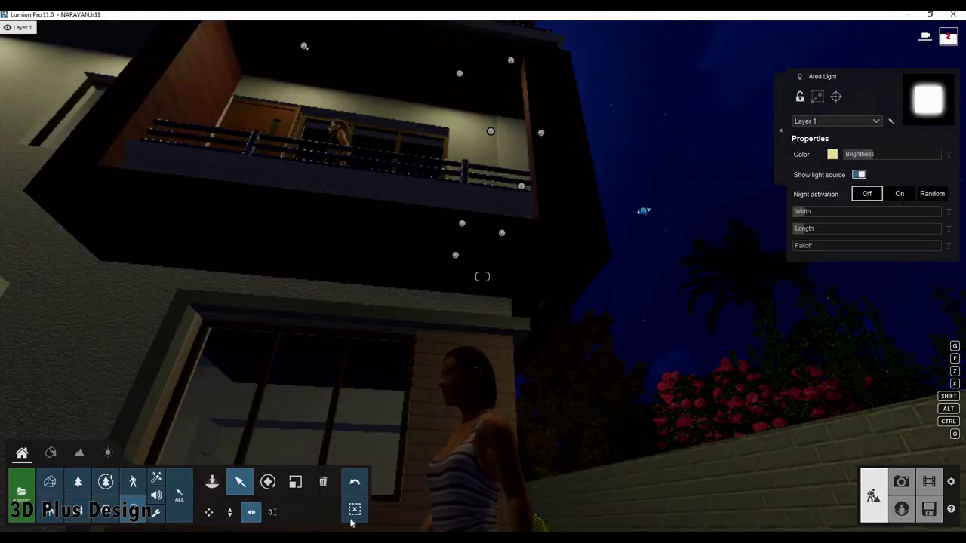
pyautogui.hotkey('ctrl', 'z')
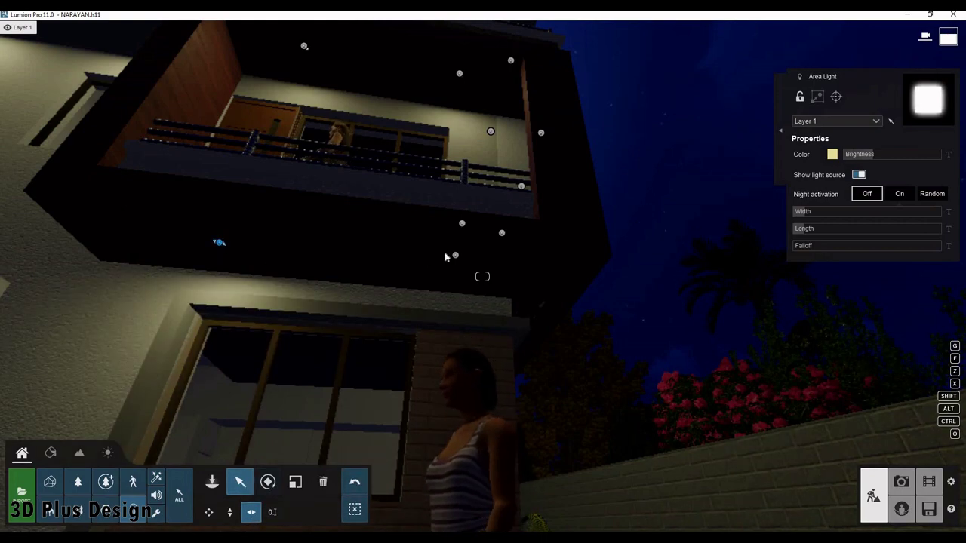
# - Select the light under the balcony and move it under the left balcony
pyautogui.click(455, 256)
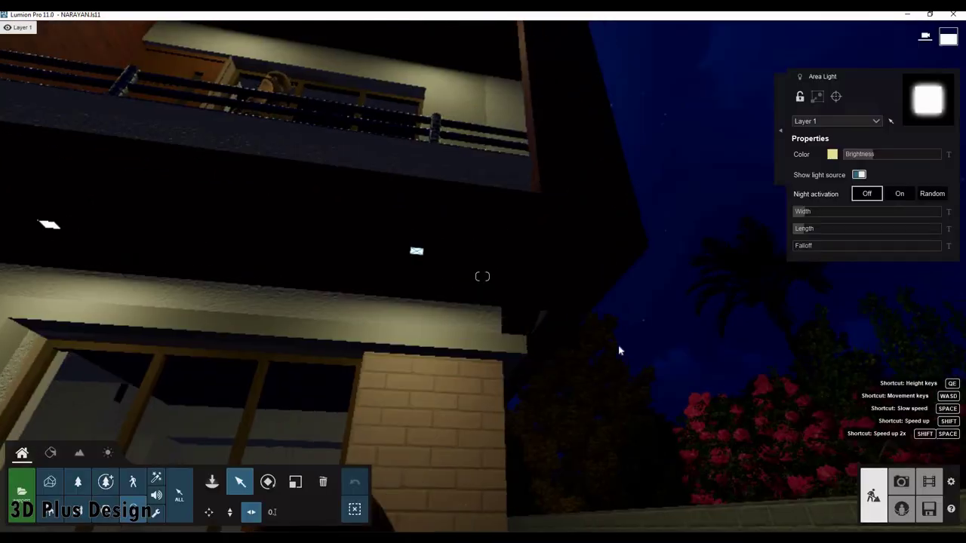
pyautogui.moveTo(539, 295); pyautogui.dragTo(417, 411, button='right')
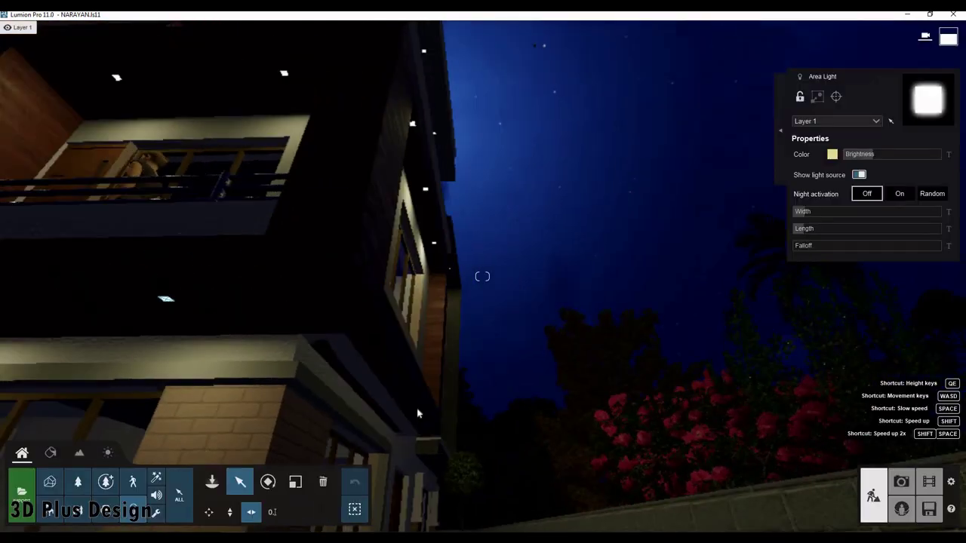
pyautogui.press('w')
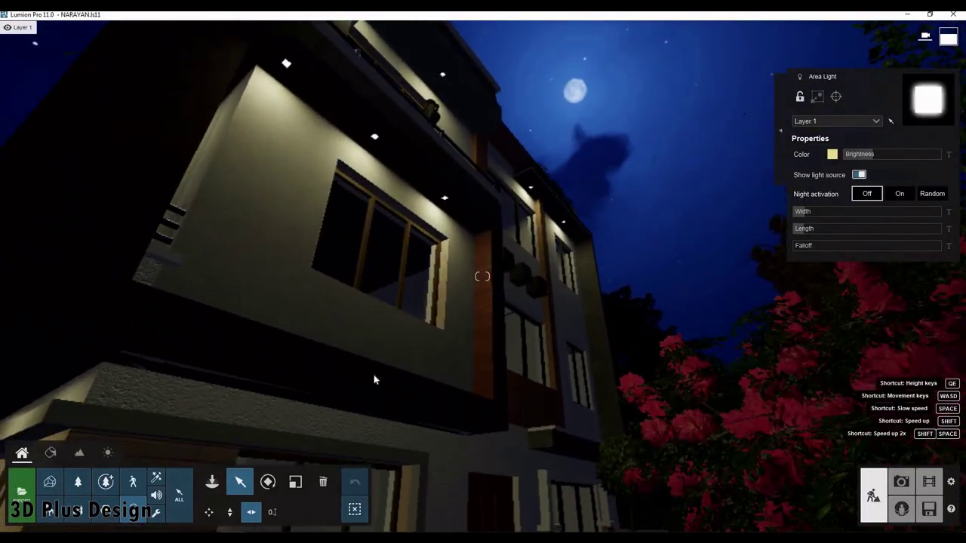
pyautogui.press('w')
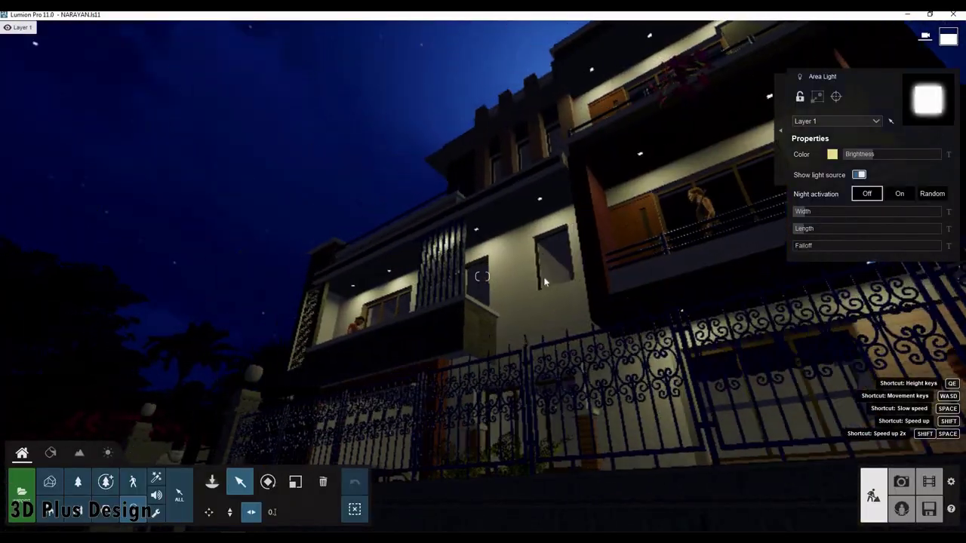
pyautogui.press('w')
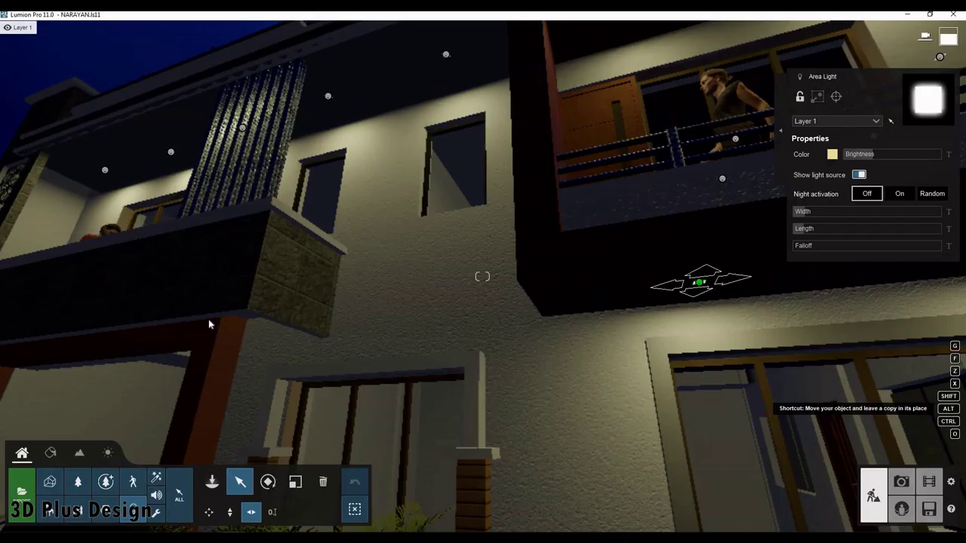
pyautogui.moveTo(700, 282)
pyautogui.mouseDown()
pyautogui.moveTo(72, 339)
pyautogui.moveTo(146, 330)
pyautogui.mouseUp()
pyautogui.moveTo(146, 329)
pyautogui.mouseDown(button='right')
pyautogui.moveTo(288, 382)
pyautogui.moveTo(337, 350)
pyautogui.mouseUp(button='right')
# - Slide the area light about 1.6m along the underside of the lower balcony slab
pyautogui.scroll(-5, 287, 382)
pyautogui.scroll(5, 467, 412)
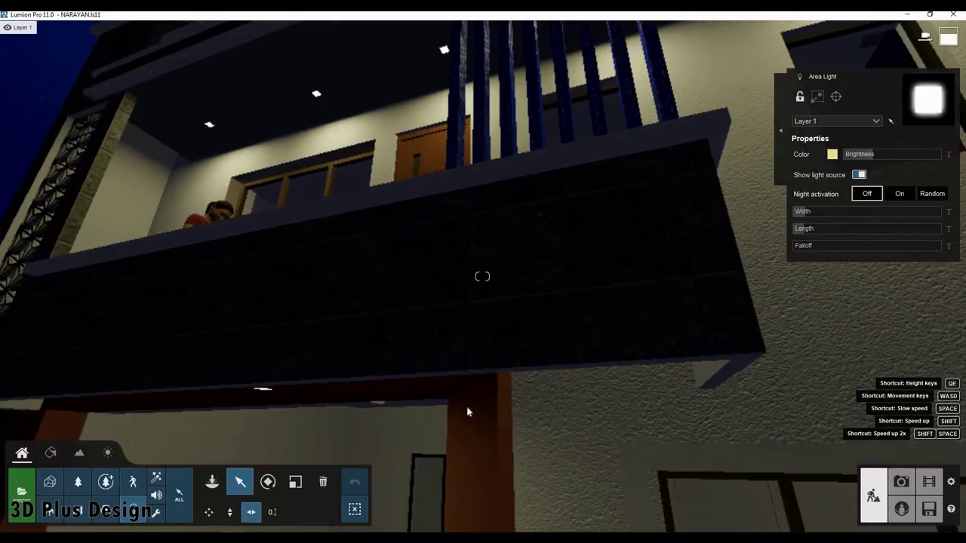
pyautogui.scroll(-5, 467, 412)
pyautogui.moveTo(488, 414); pyautogui.dragTo(755, 330, button='right')
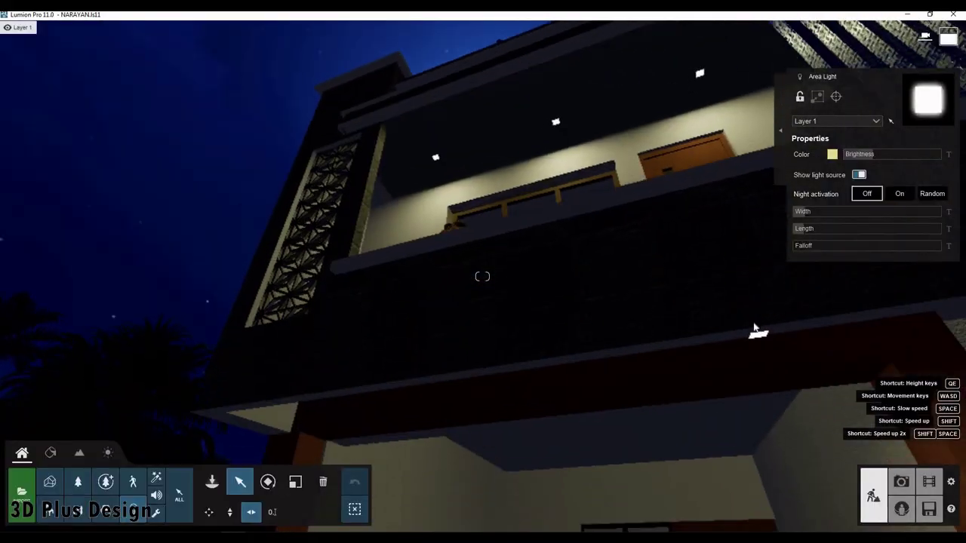
pyautogui.click(755, 330)
pyautogui.moveTo(423, 366); pyautogui.dragTo(426, 365)
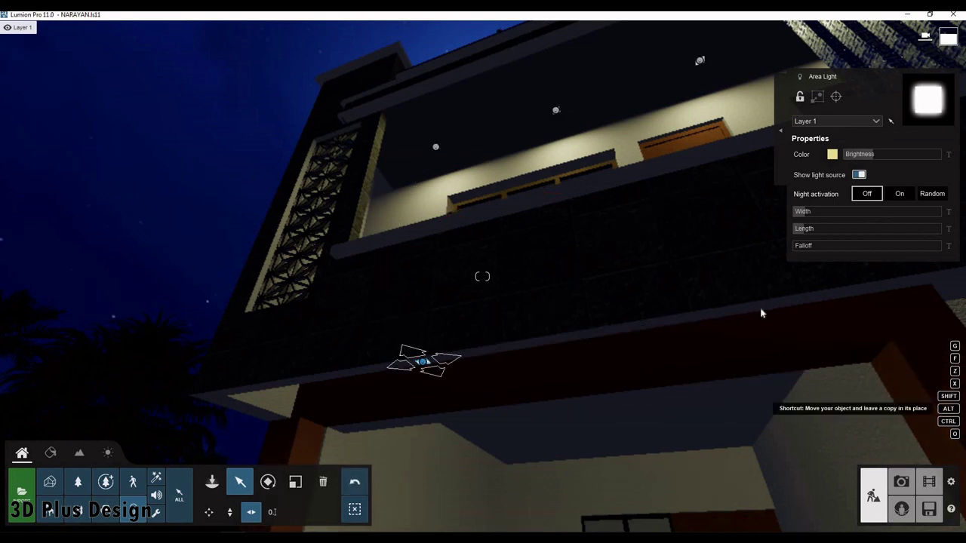
pyautogui.moveTo(761, 312); pyautogui.dragTo(604, 353)
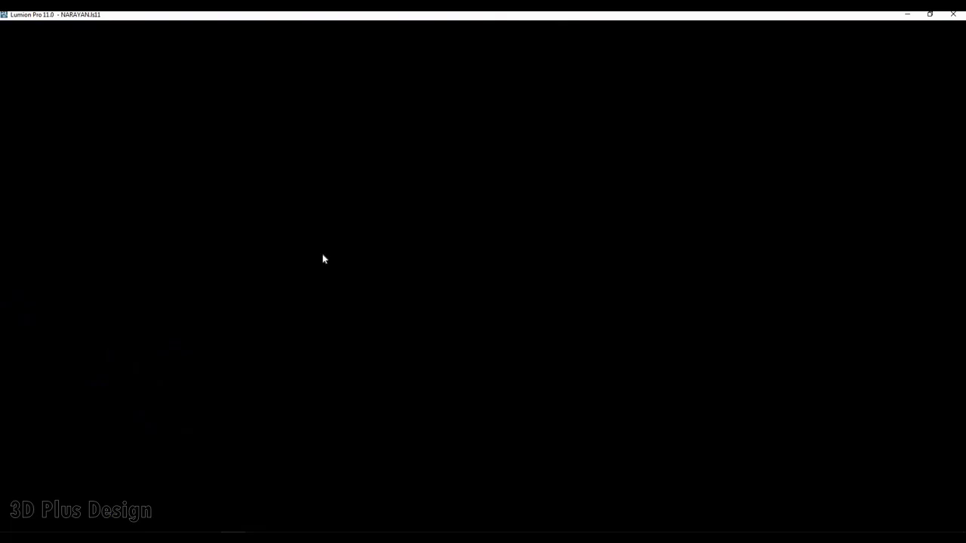
# - Pull the camera back to show the whole night-lit house and save the project
pyautogui.moveTo(323, 257)
pyautogui.mouseDown(button='right')
pyautogui.moveTo(668, 268)
pyautogui.moveTo(549, 371)
pyautogui.mouseUp(button='right')
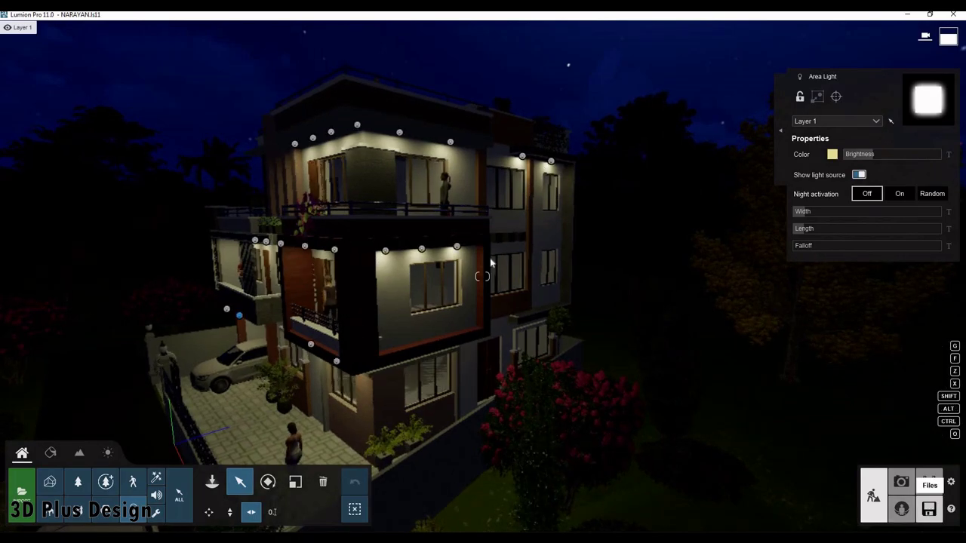
pyautogui.hotkey('ctrl', 's')
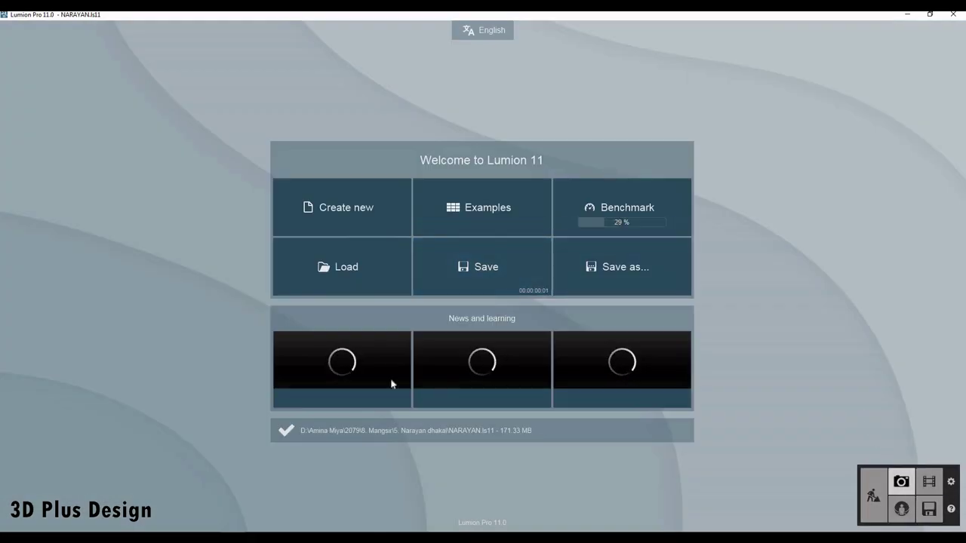
# - Return from the Welcome screen to Photo mode on the Photo - 3 shot
pyautogui.click(225, 470)
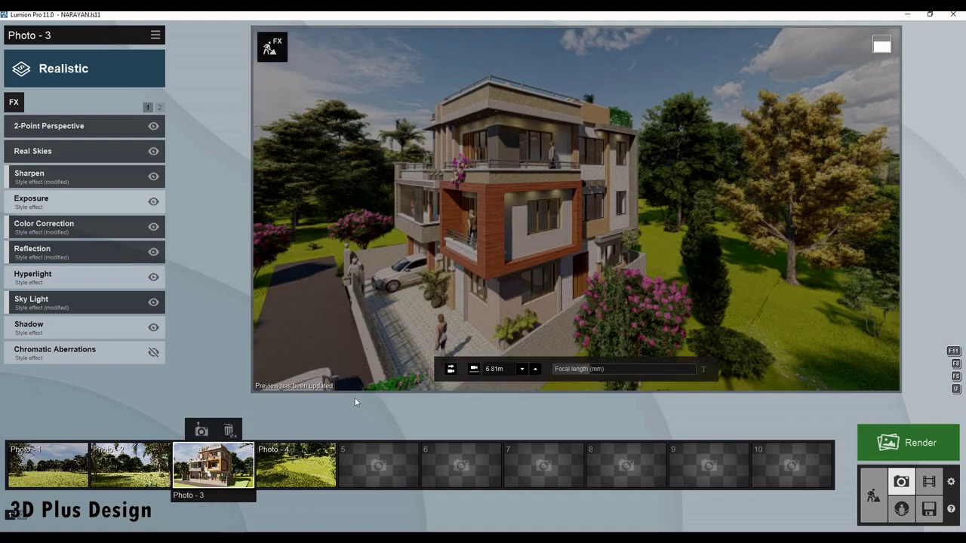
pyautogui.moveTo(212, 465)
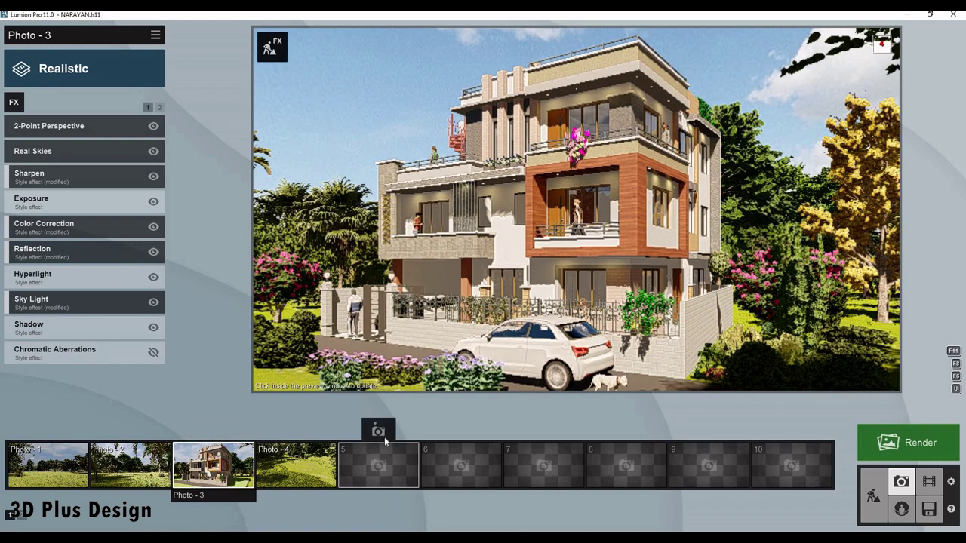
# - Store the current night view as Photo - 5 and apply the Overcast style
pyautogui.click(378, 431)
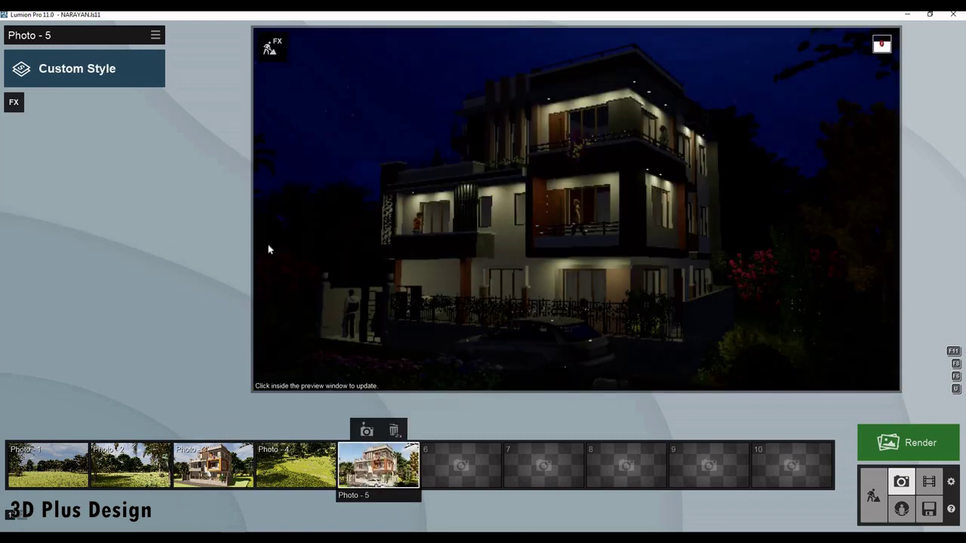
pyautogui.click(77, 68)
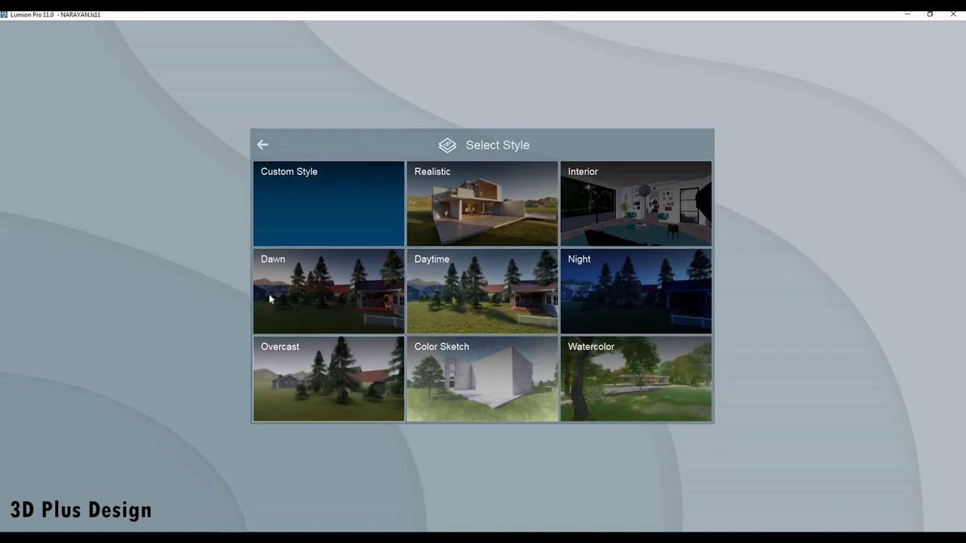
pyautogui.click(269, 273)
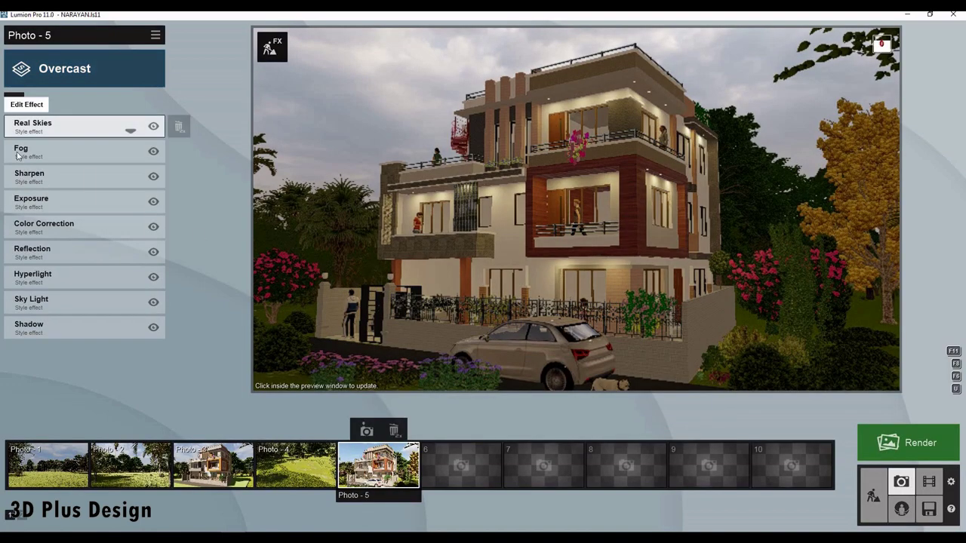
# - Adjust Photo - 5's Sharpen and Sky Light effect settings, setting Sky Light to High
pyautogui.click(27, 128)
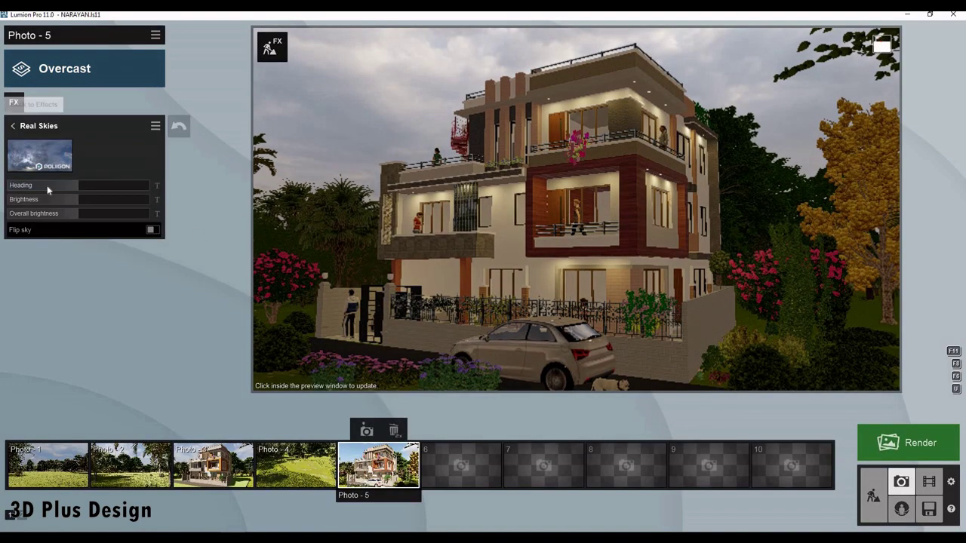
pyautogui.click(68, 151)
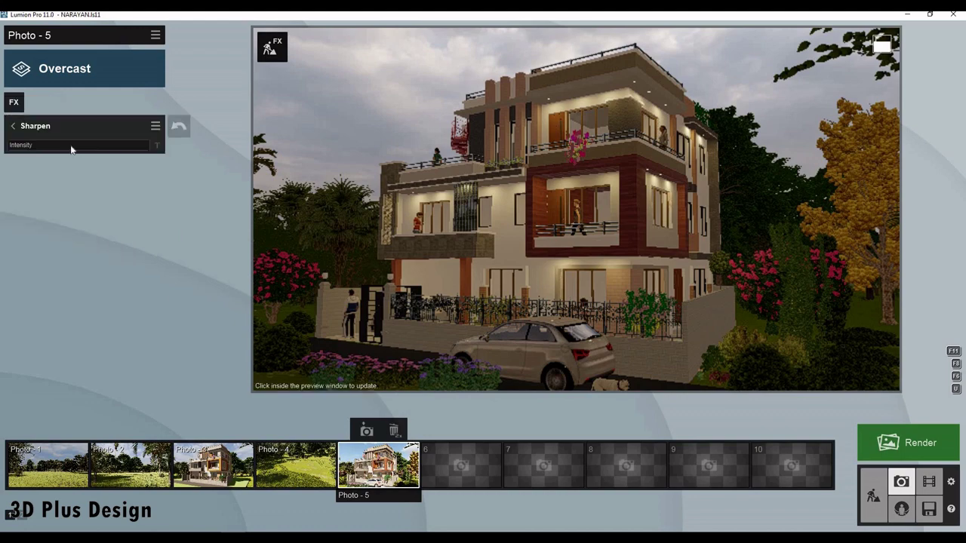
pyautogui.click(12, 126)
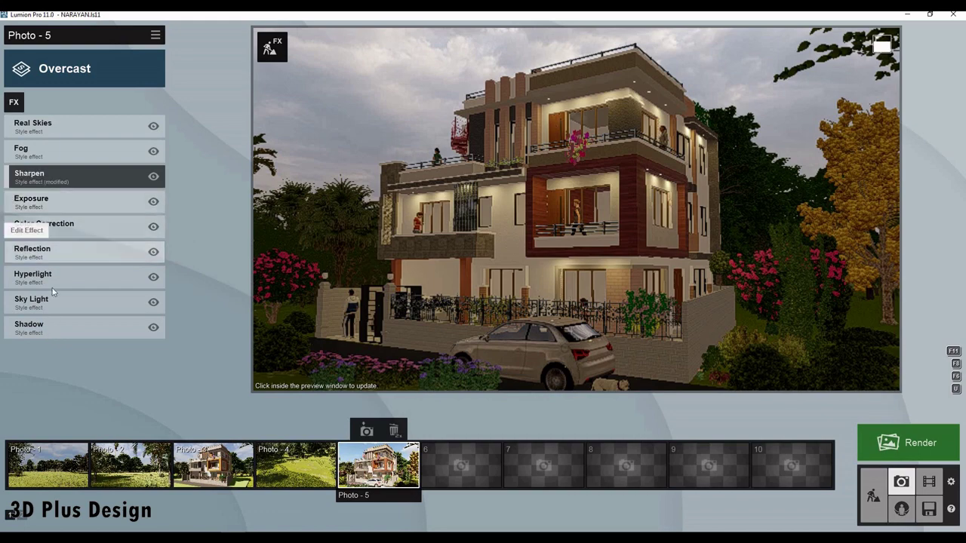
pyautogui.click(45, 275)
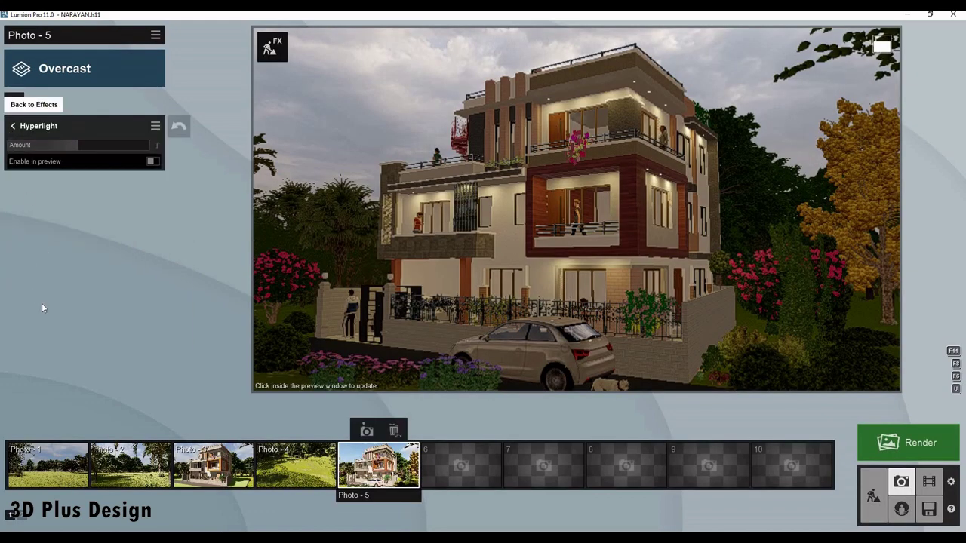
pyautogui.click(41, 303)
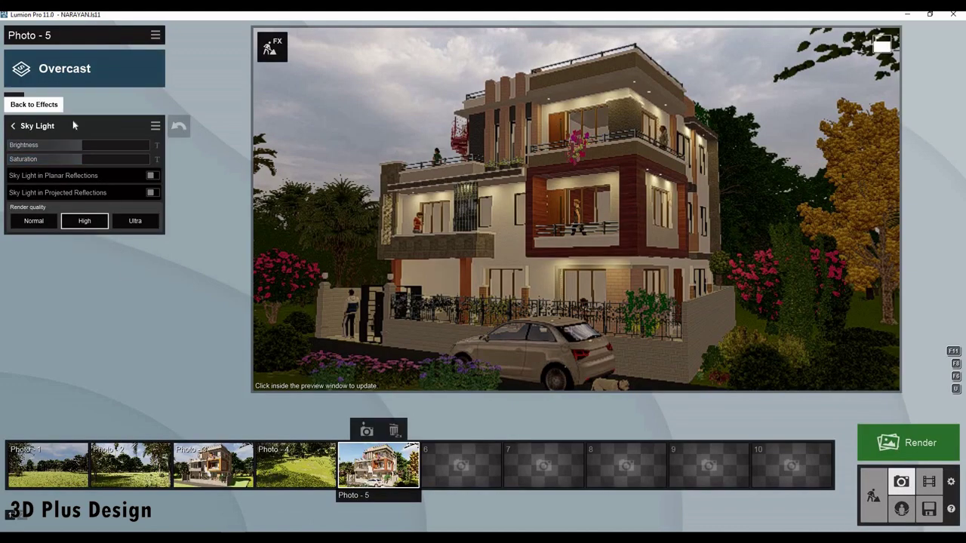
pyautogui.click(13, 126)
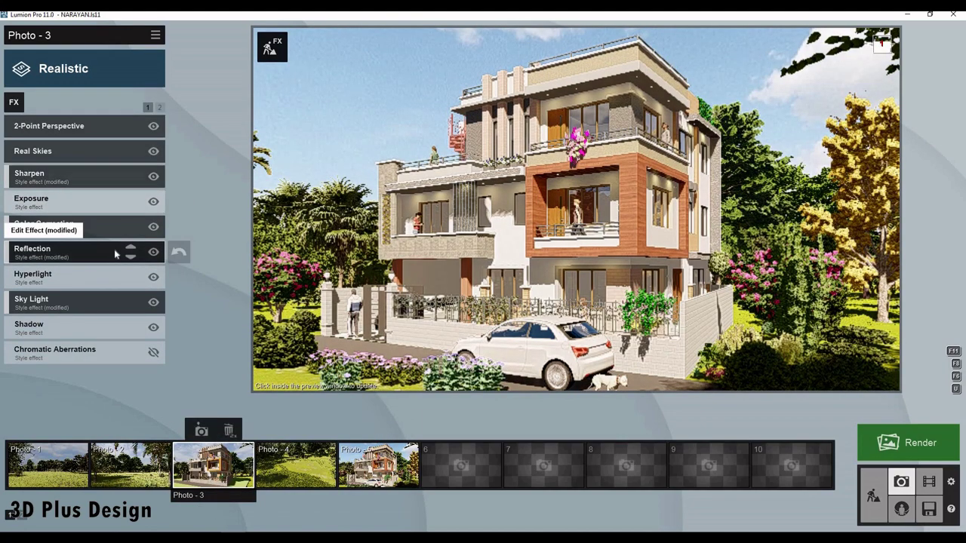
# - Copy the Reflection effect settings from Photo - 3
pyautogui.click(46, 249)
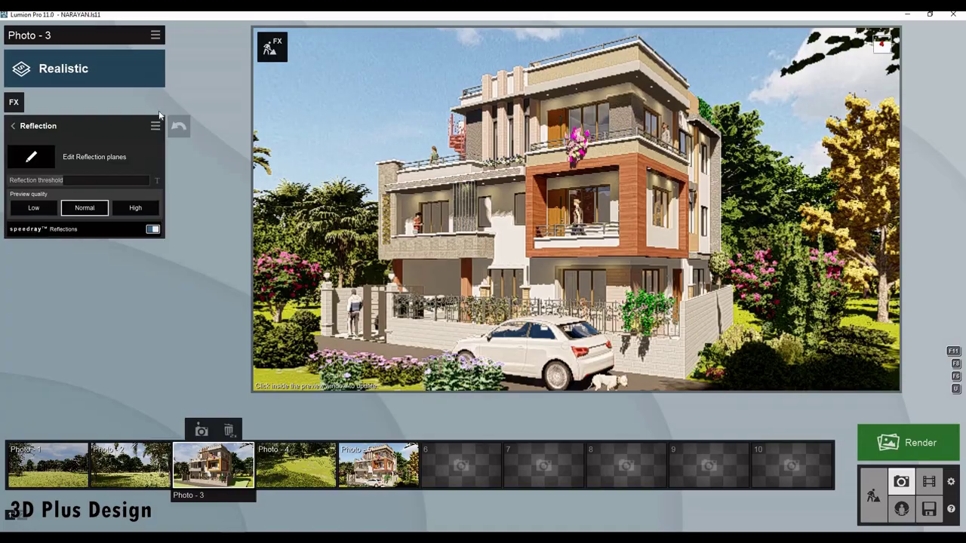
pyautogui.click(148, 99)
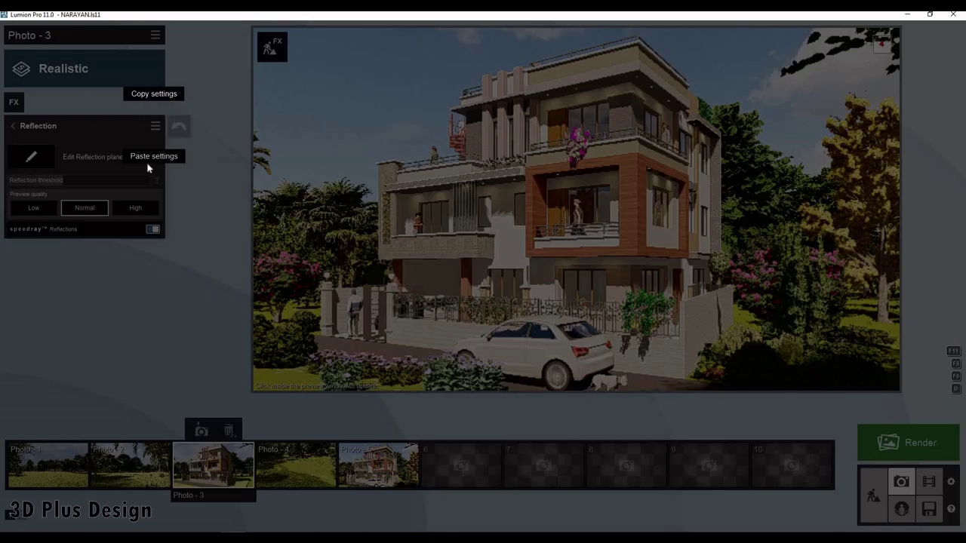
pyautogui.click(126, 278)
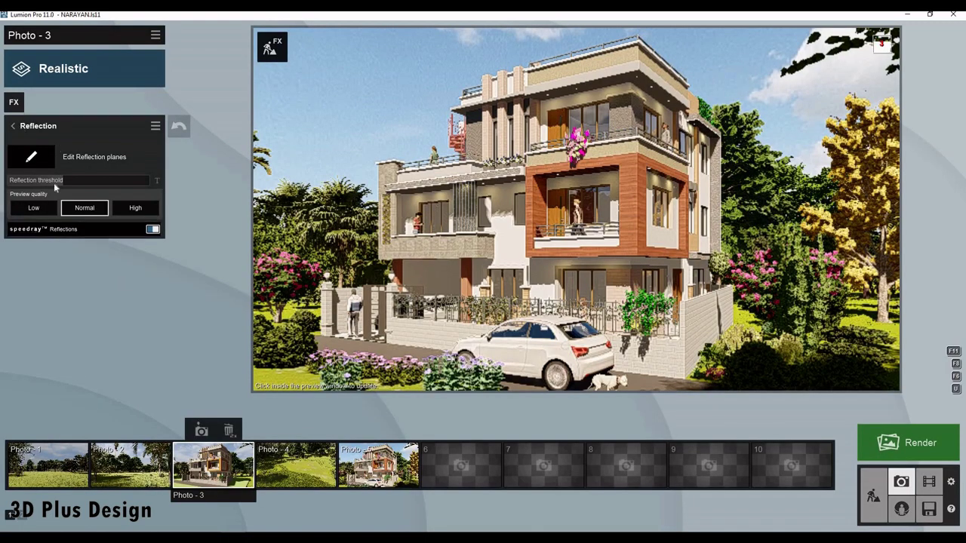
pyautogui.click(12, 126)
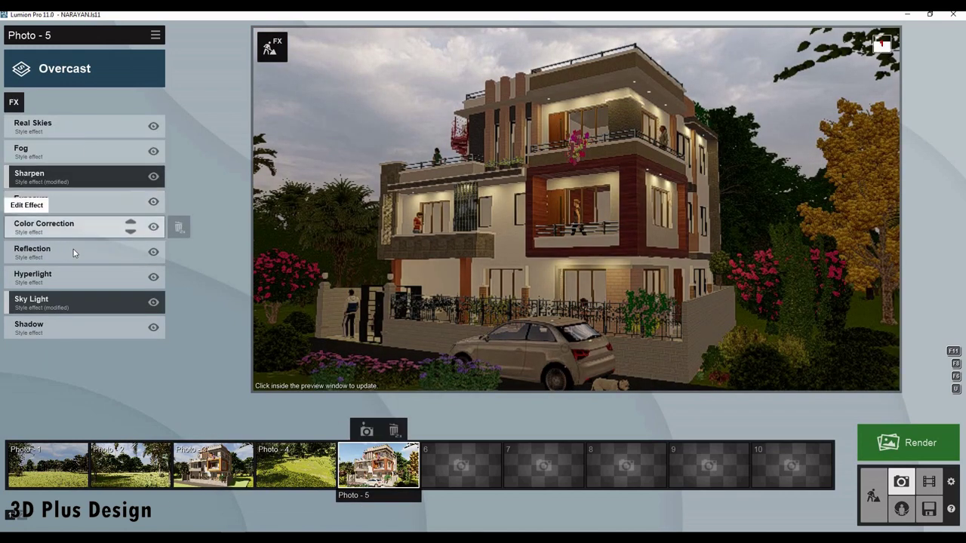
# - Paste the Reflection settings into Photo - 5 and adjust its Color Correction brightness and saturation
pyautogui.click(155, 127)
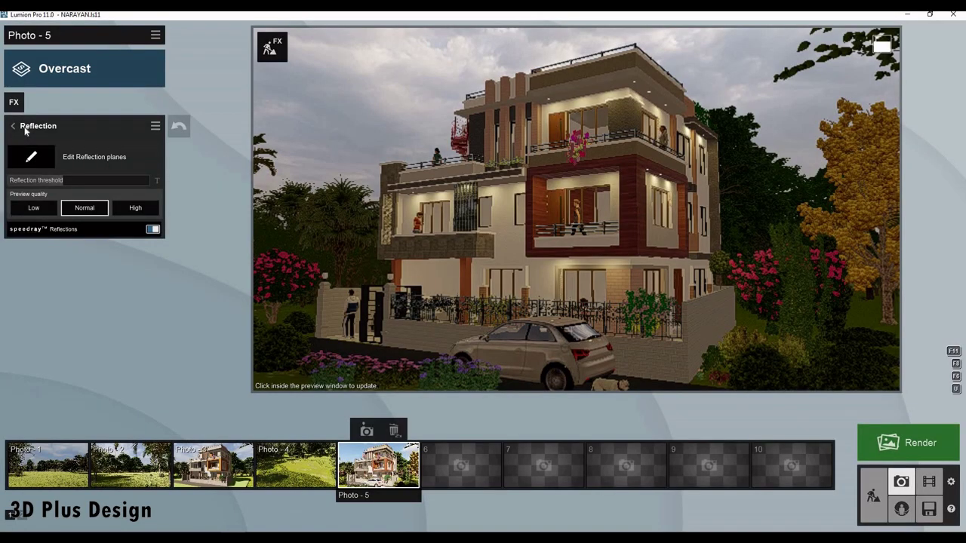
pyautogui.click(25, 130)
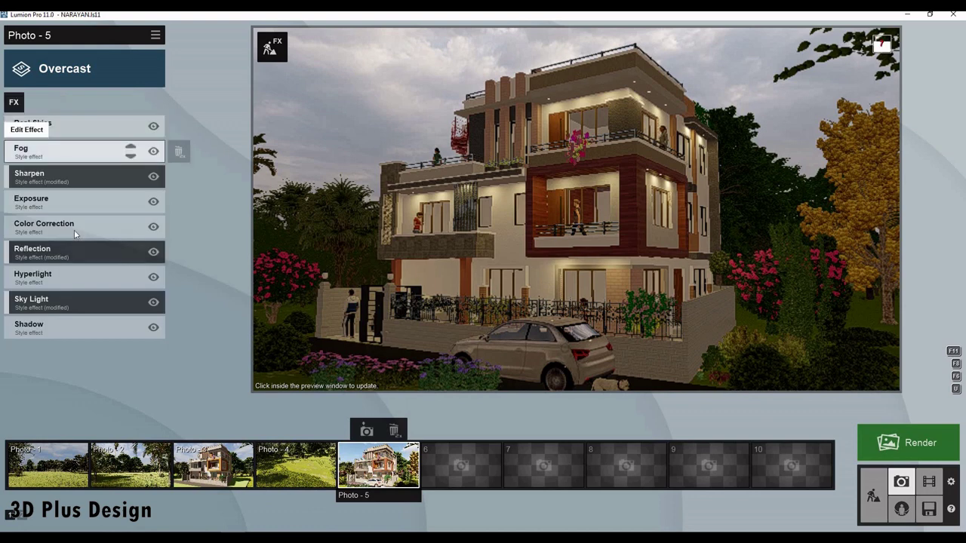
pyautogui.click(90, 193)
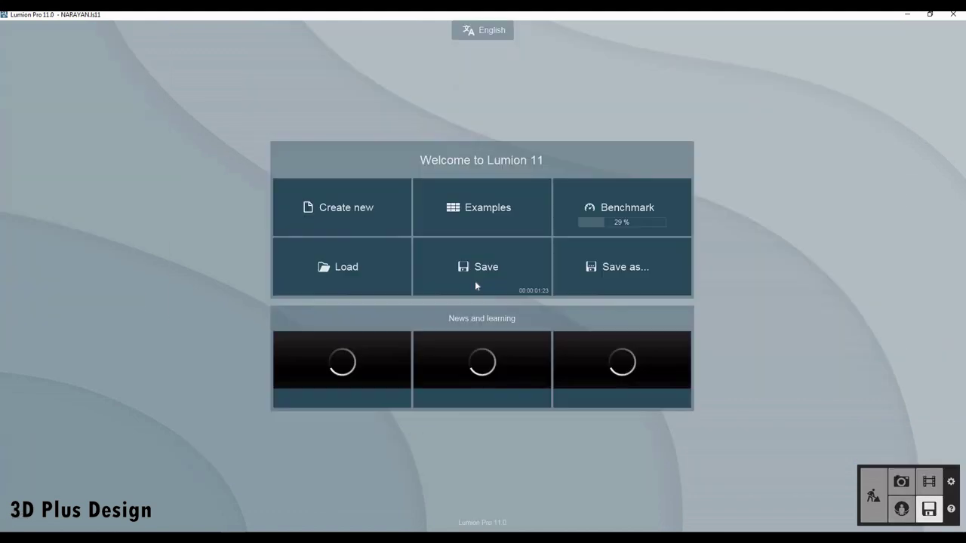
# - Save the project again, then go back to Photo mode on Photo - 5
pyautogui.click(475, 281)
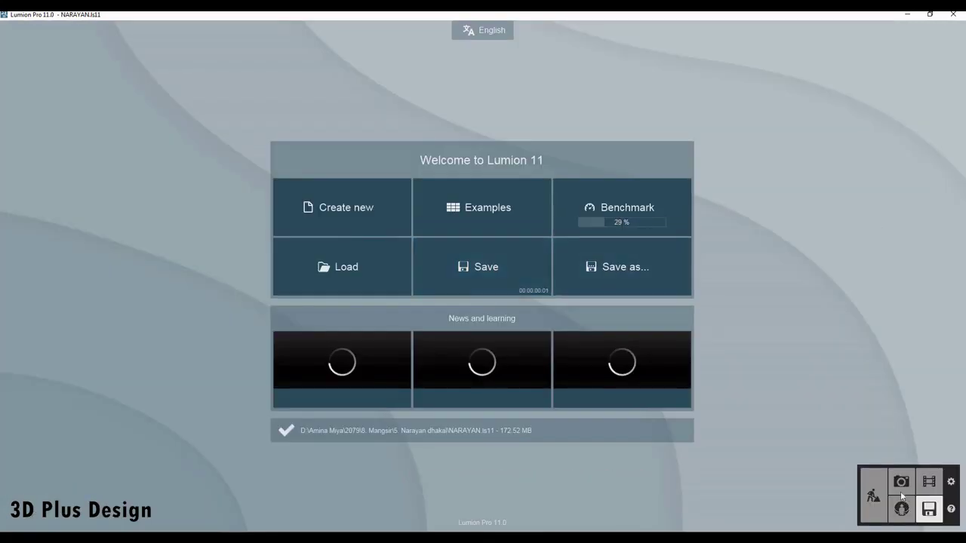
pyautogui.click(901, 491)
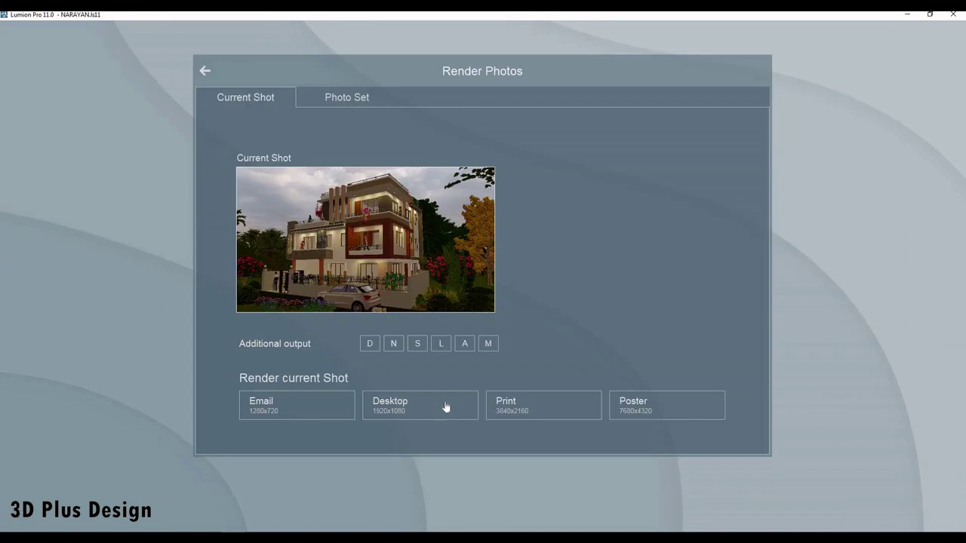
# - Render the current shot at Desktop size and save it as a JPG named '2'
pyautogui.click(450, 407)
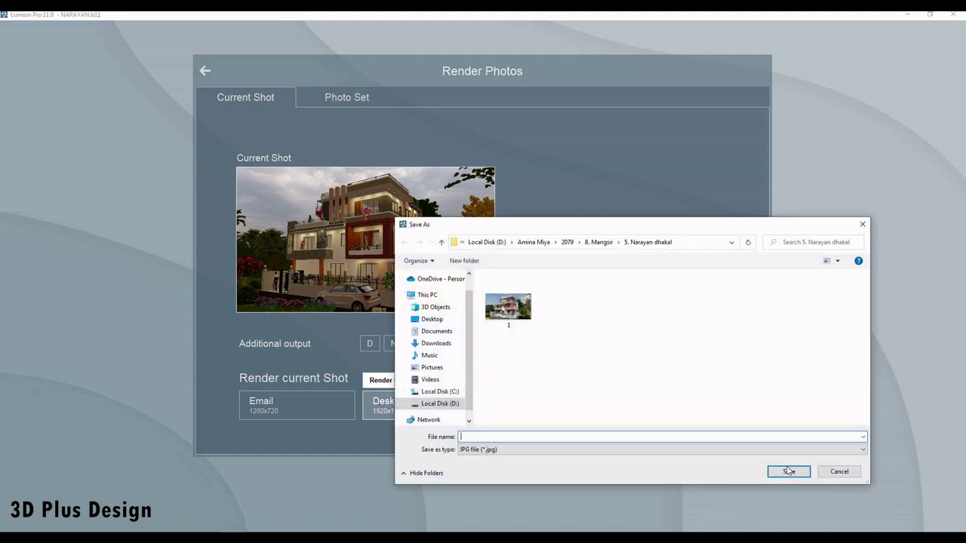
pyautogui.write('2')
pyautogui.click(789, 472)
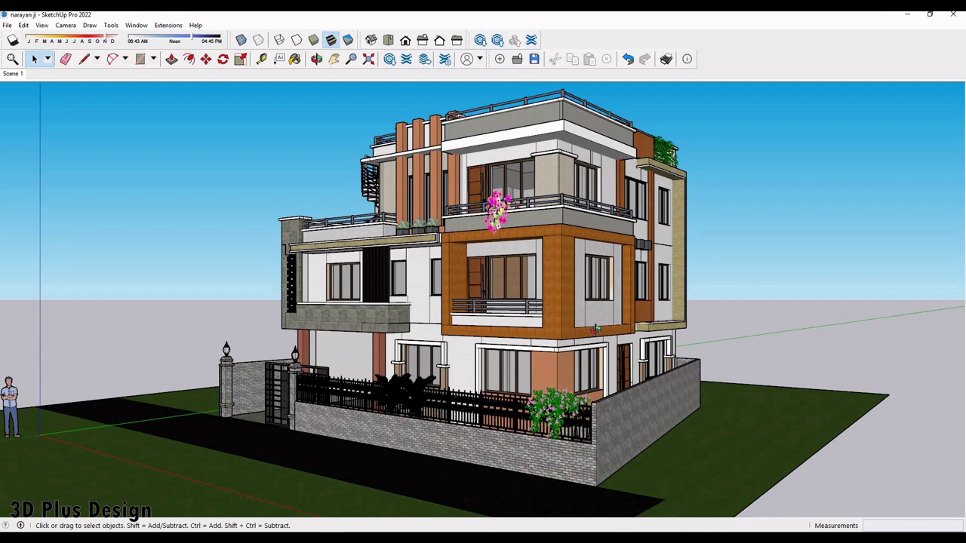
pyautogui.moveTo(602, 349); pyautogui.dragTo(584, 297, button='middle')
pyautogui.scroll(2, 582, 290)
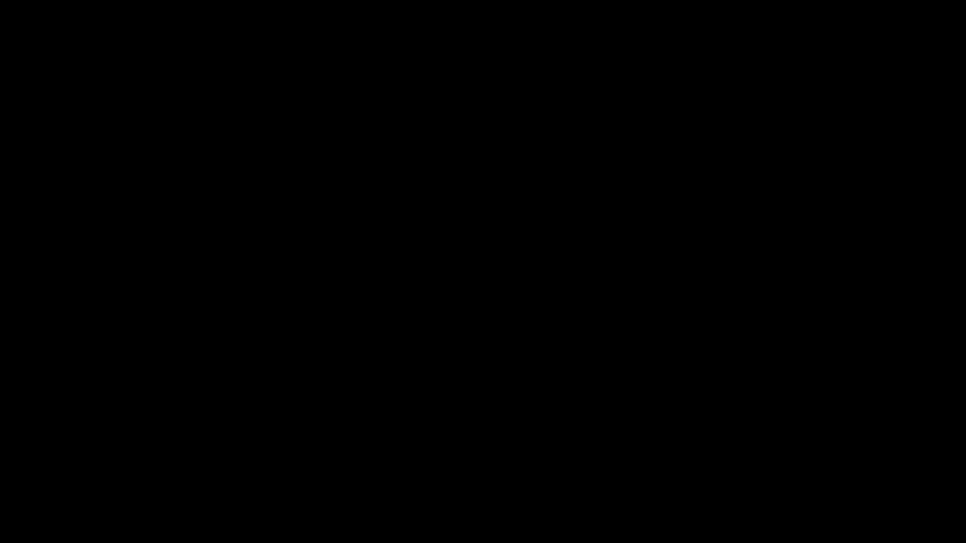